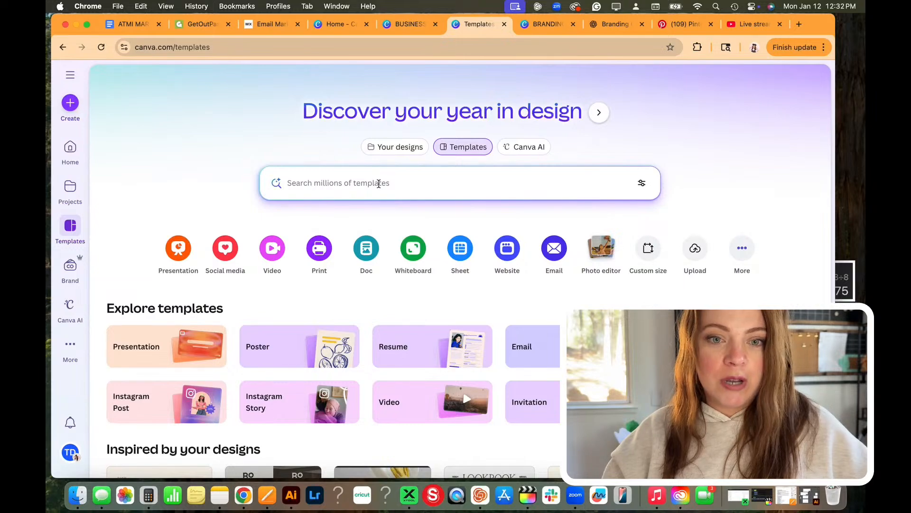
- Search the template library for "logo"
{"action": "type", "text": "l"}
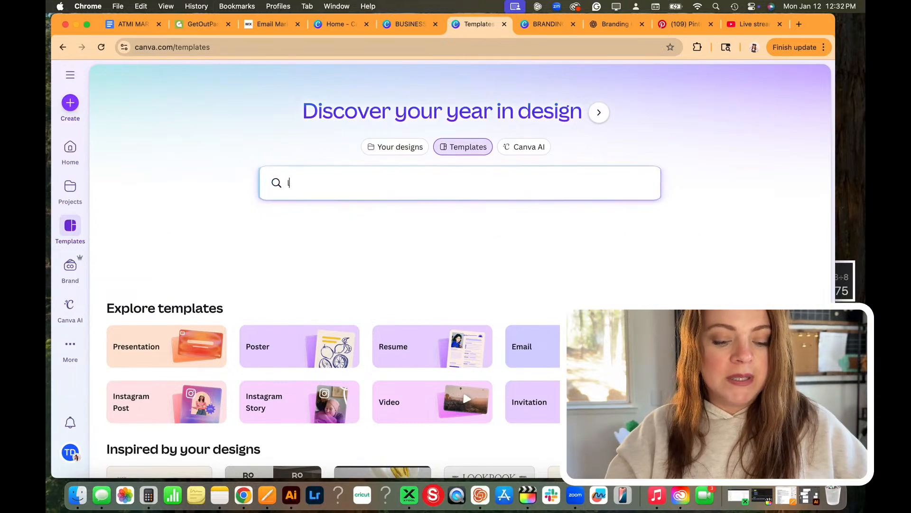
{"action": "type", "text": "ogog"}
{"action": "key", "text": "Return"}
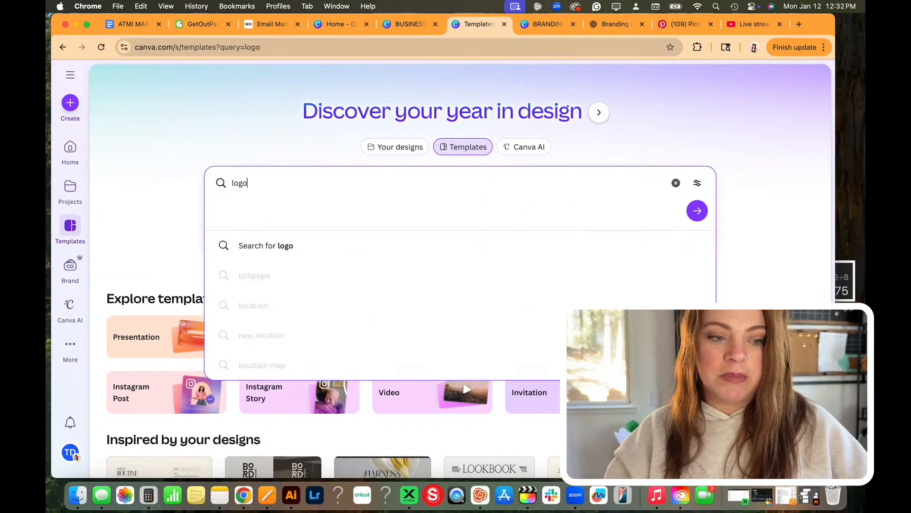
- Browse the logo template results down to the last row and return to the search field
{"action": "scroll", "coordinate": [395, 384], "scroll_direction": "down", "scroll_amount": 8}
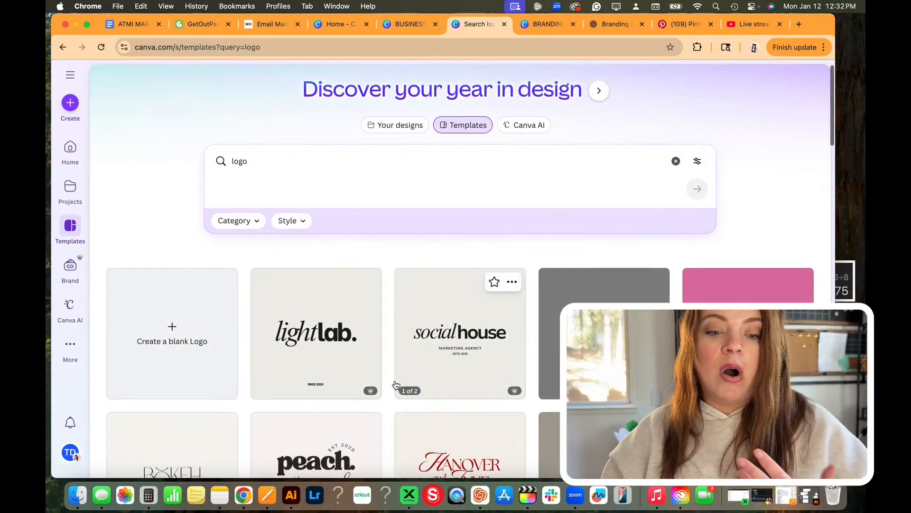
{"action": "scroll", "coordinate": [396, 384], "scroll_direction": "down", "scroll_amount": 9}
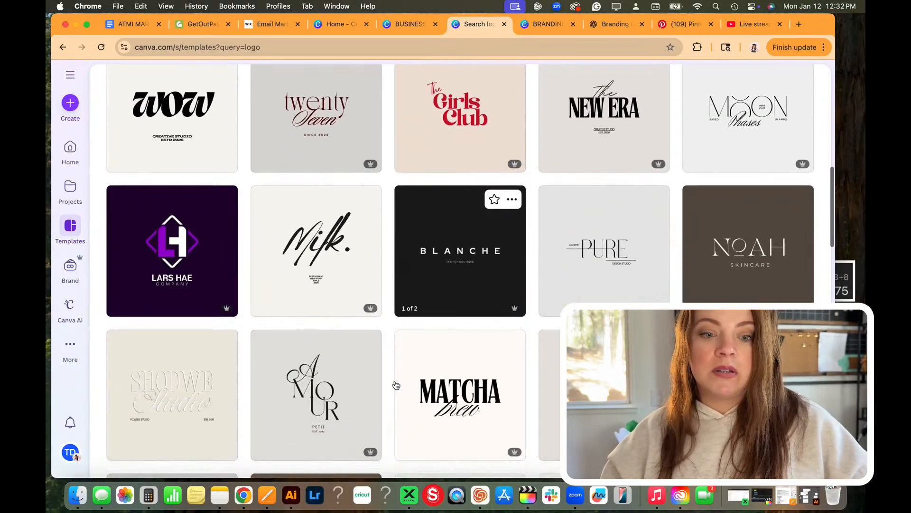
{"action": "scroll", "coordinate": [395, 385], "scroll_direction": "down", "scroll_amount": 6}
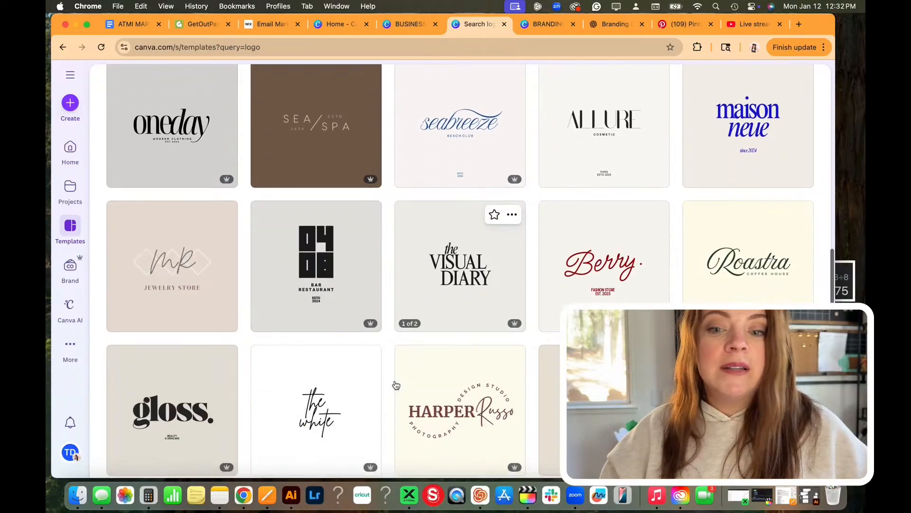
{"action": "scroll", "coordinate": [396, 384], "scroll_direction": "down", "scroll_amount": 9}
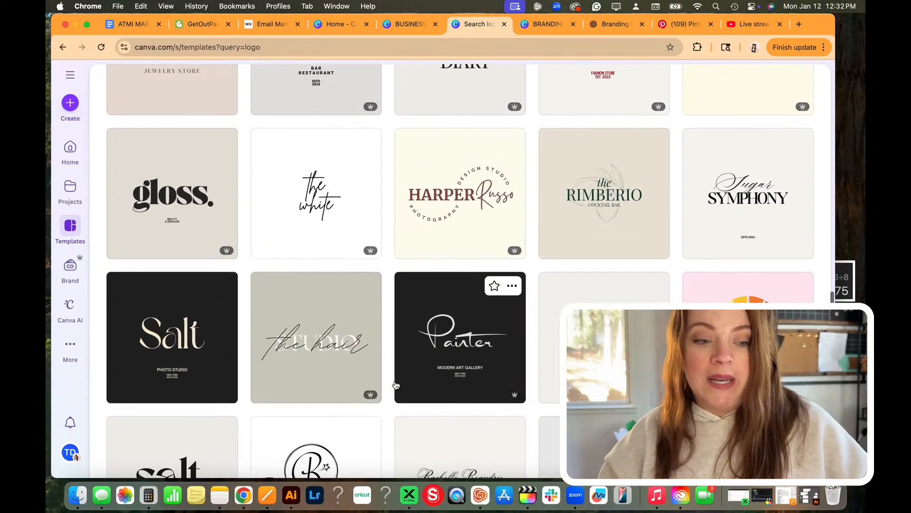
{"action": "scroll", "coordinate": [396, 383], "scroll_direction": "down", "scroll_amount": 4}
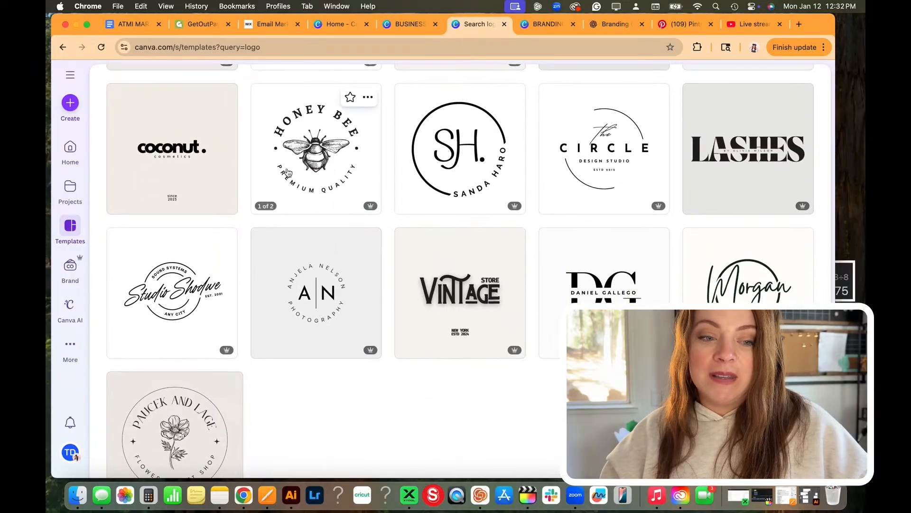
{"action": "scroll", "coordinate": [314, 173], "scroll_direction": "down", "scroll_amount": 2}
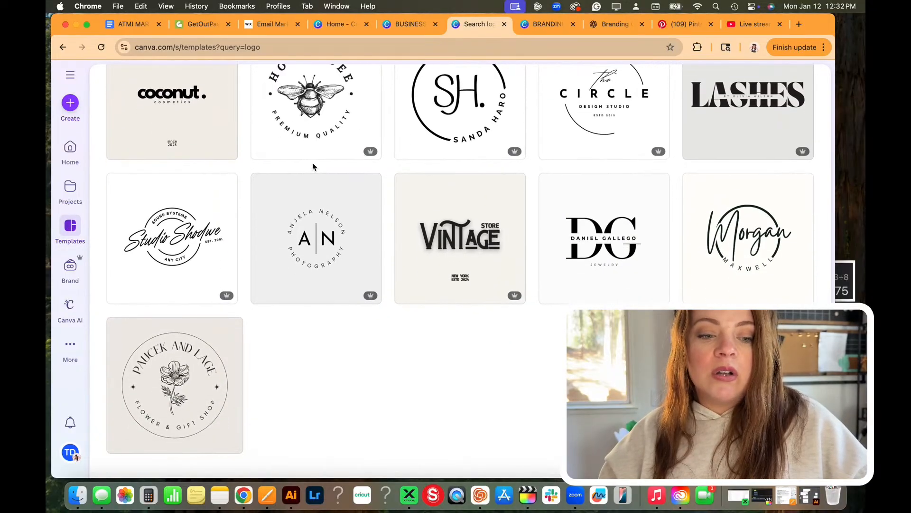
{"action": "scroll", "coordinate": [313, 168], "scroll_direction": "up", "scroll_amount": 9}
{"action": "scroll", "coordinate": [314, 167], "scroll_direction": "up", "scroll_amount": 10}
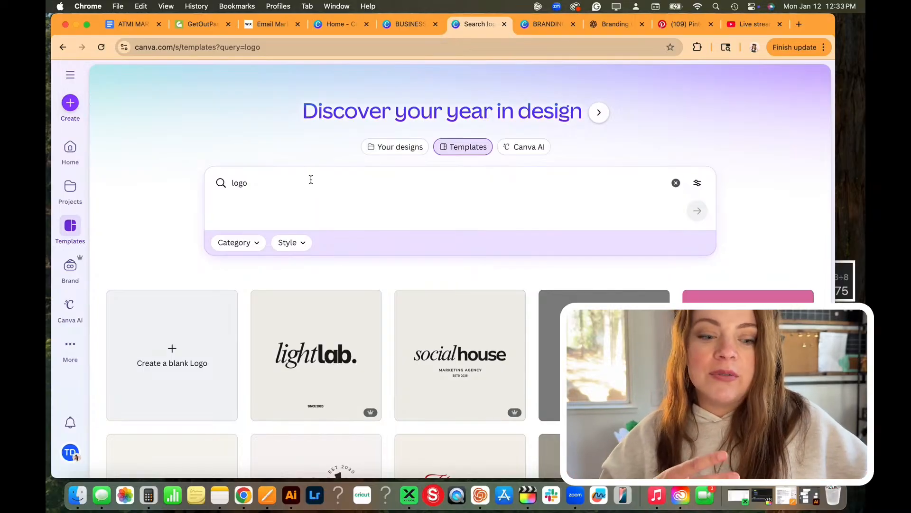
- Compare the styles of the logo templates, from the plain wordmarks in the first rows to the circular badge designs at the end
{"action": "scroll", "coordinate": [318, 224], "scroll_direction": "down", "scroll_amount": 2}
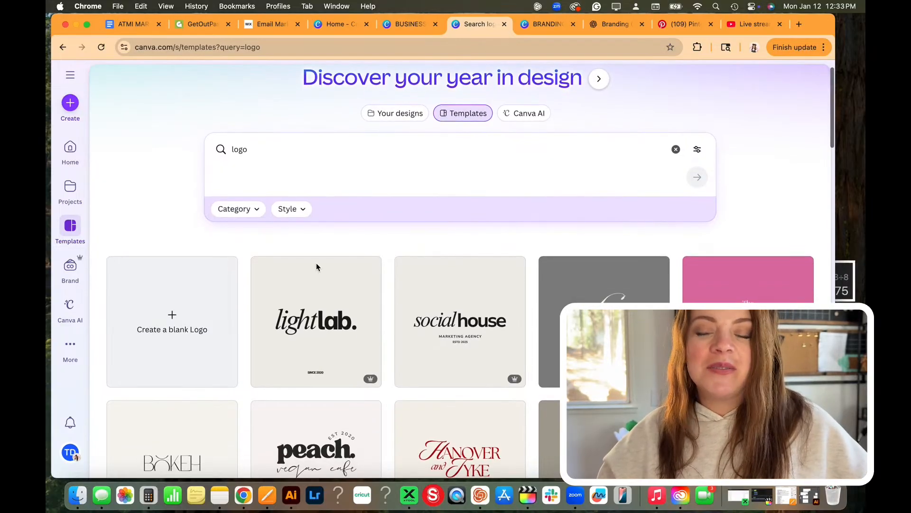
{"action": "scroll", "coordinate": [317, 284], "scroll_direction": "down", "scroll_amount": 4}
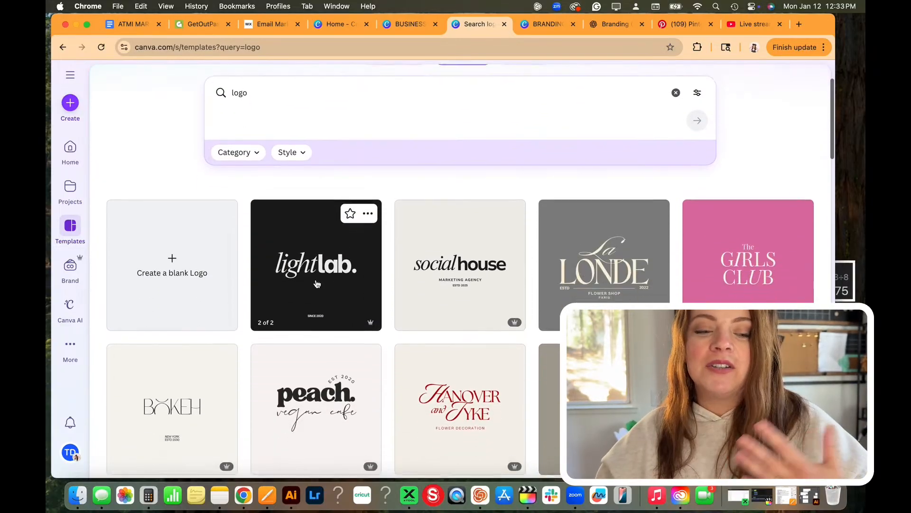
{"action": "scroll", "coordinate": [317, 284], "scroll_direction": "down", "scroll_amount": 10}
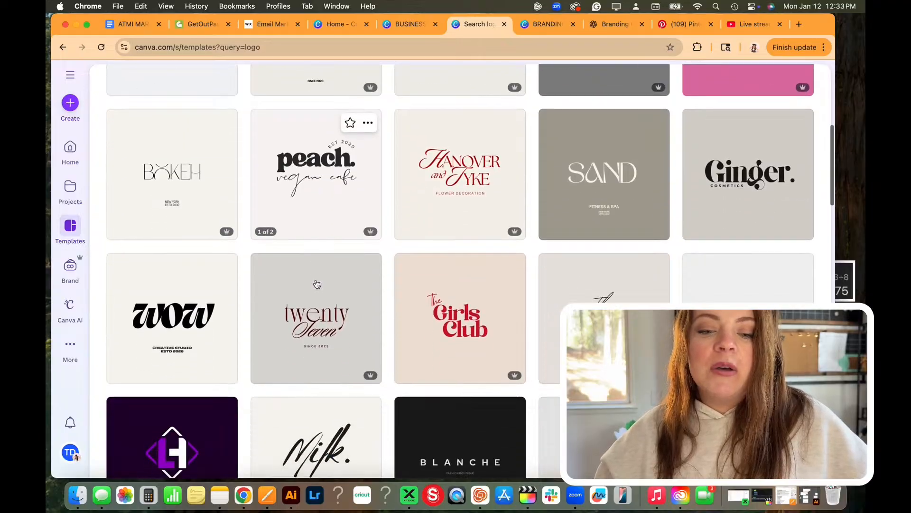
{"action": "scroll", "coordinate": [315, 279], "scroll_direction": "down", "scroll_amount": 15}
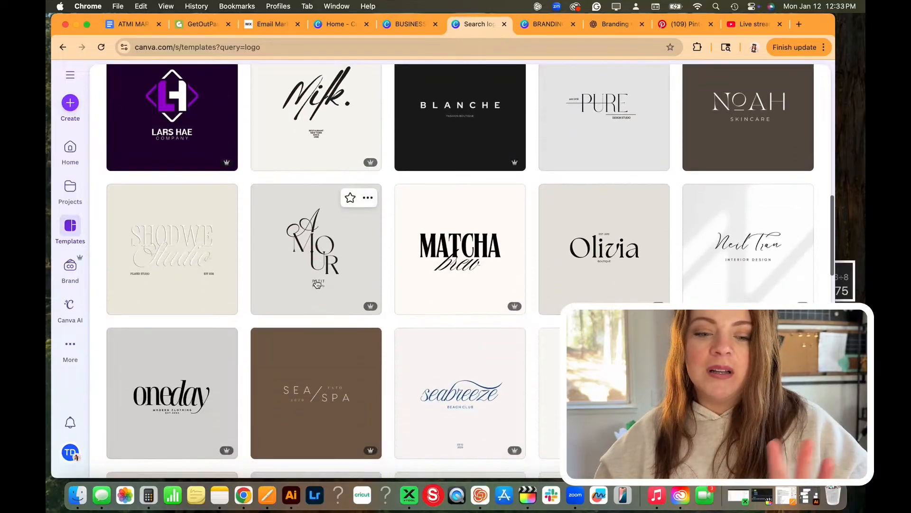
{"action": "scroll", "coordinate": [317, 281], "scroll_direction": "down", "scroll_amount": 12}
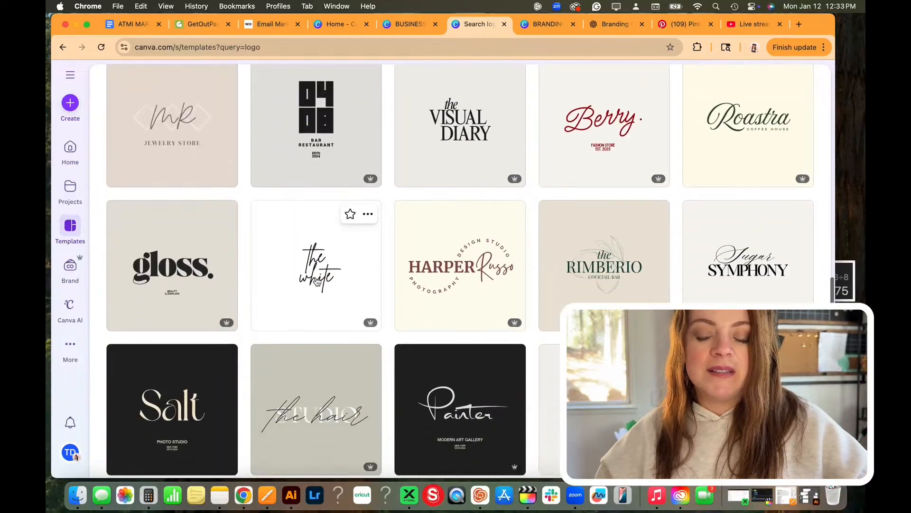
{"action": "scroll", "coordinate": [317, 281], "scroll_direction": "down", "scroll_amount": 9}
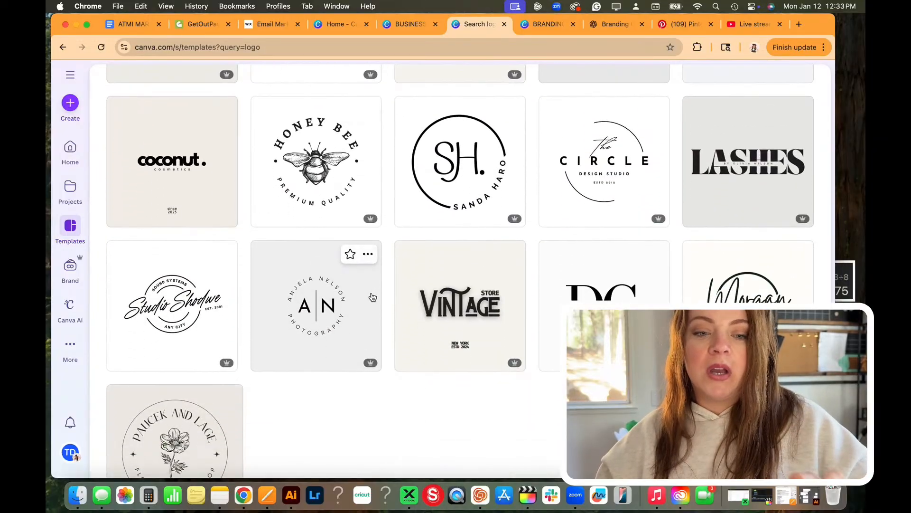
{"action": "scroll", "coordinate": [371, 295], "scroll_direction": "up", "scroll_amount": 7}
{"action": "scroll", "coordinate": [373, 297], "scroll_direction": "up", "scroll_amount": 6}
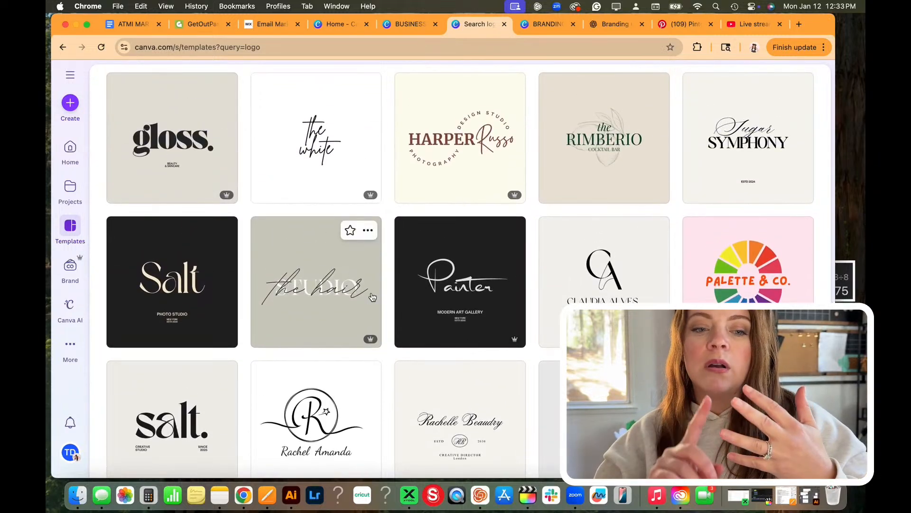
{"action": "scroll", "coordinate": [373, 297], "scroll_direction": "up", "scroll_amount": 8}
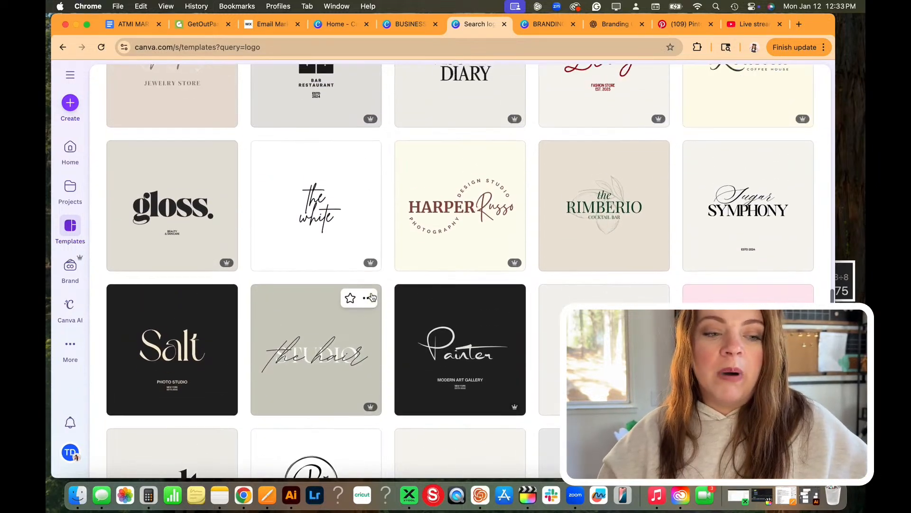
{"action": "scroll", "coordinate": [371, 297], "scroll_direction": "up", "scroll_amount": 9}
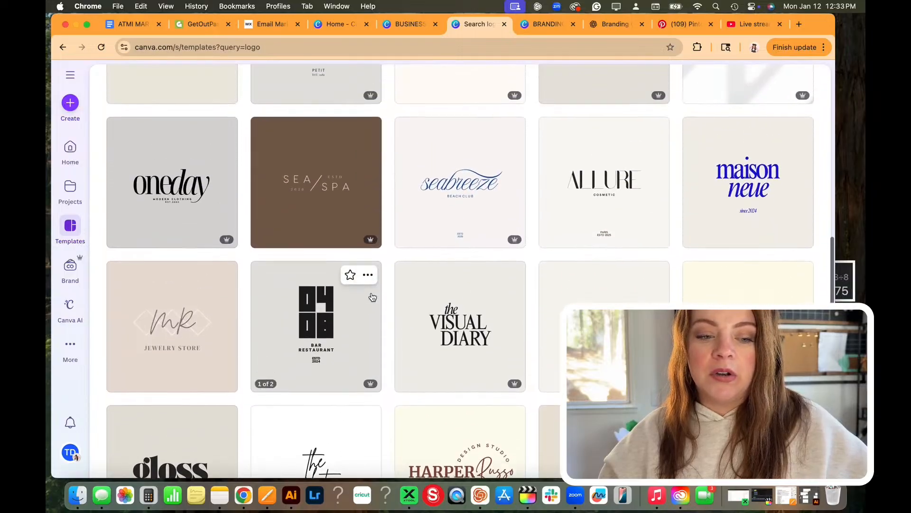
{"action": "scroll", "coordinate": [366, 285], "scroll_direction": "up", "scroll_amount": 10}
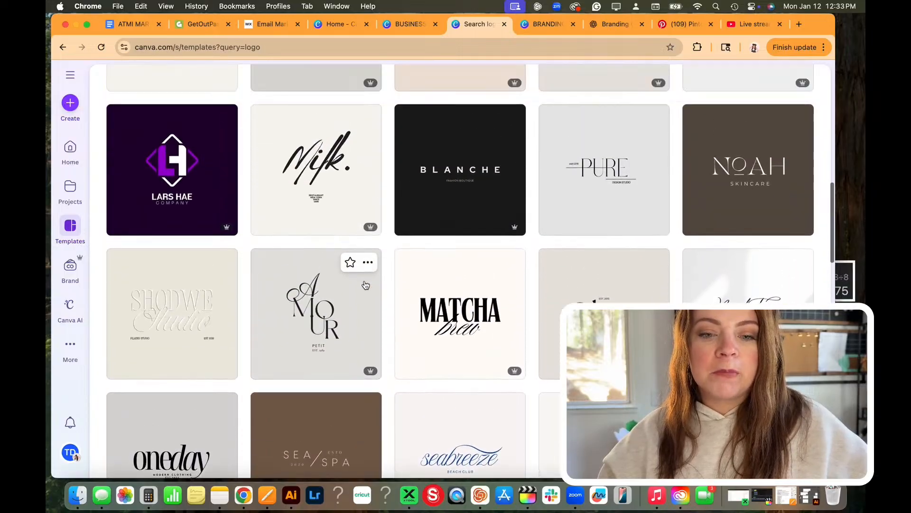
{"action": "scroll", "coordinate": [365, 284], "scroll_direction": "up", "scroll_amount": 8}
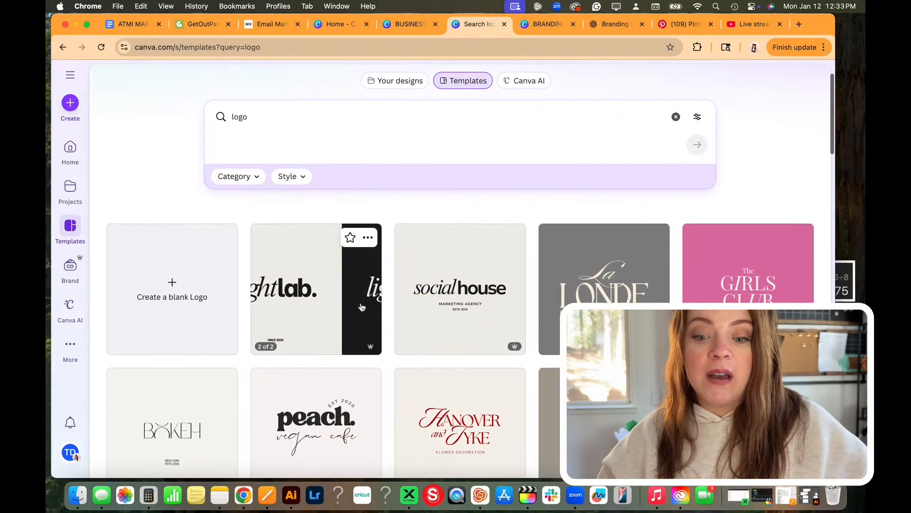
- Look through the logo templates again for a suitable layout, examining the script, monogram and circular designs in the final rows
{"action": "scroll", "coordinate": [361, 307], "scroll_direction": "down", "scroll_amount": 3}
{"action": "scroll", "coordinate": [362, 307], "scroll_direction": "down", "scroll_amount": 2}
{"action": "scroll", "coordinate": [362, 307], "scroll_direction": "down", "scroll_amount": 10}
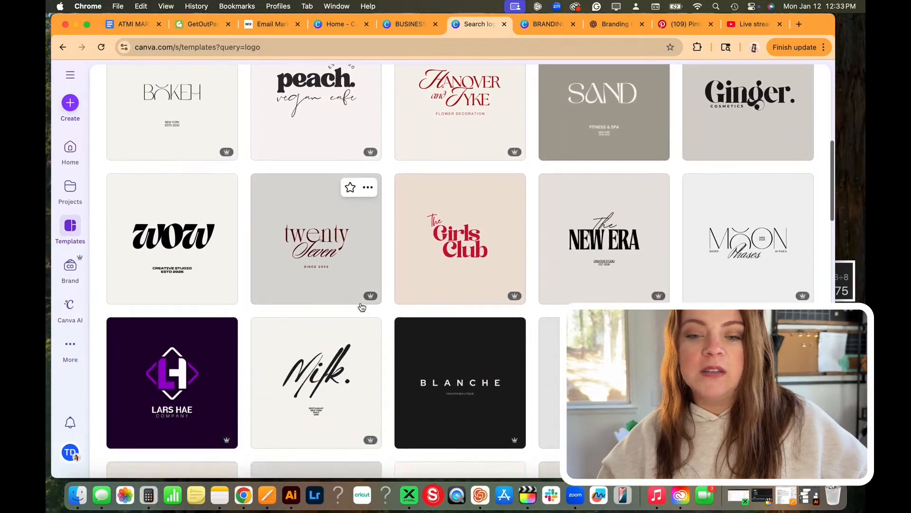
{"action": "scroll", "coordinate": [361, 308], "scroll_direction": "down", "scroll_amount": 9}
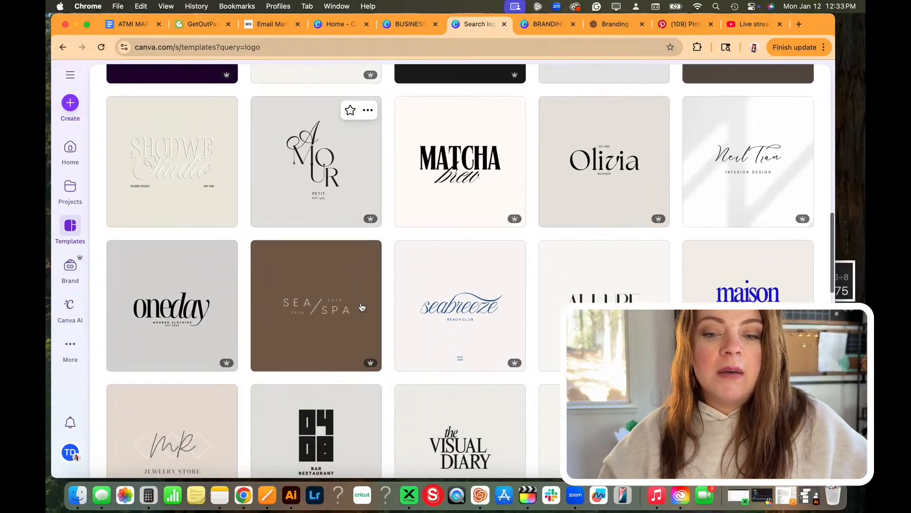
{"action": "scroll", "coordinate": [362, 307], "scroll_direction": "down", "scroll_amount": 1}
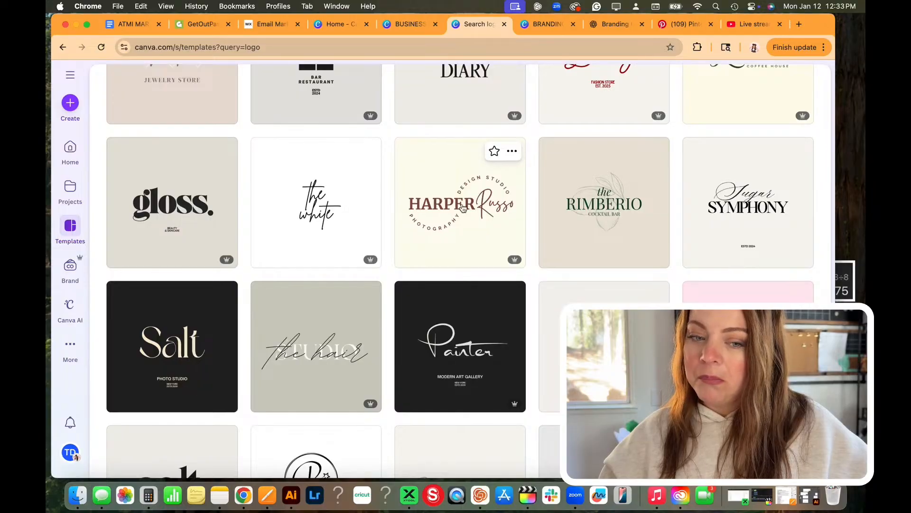
{"action": "scroll", "coordinate": [420, 214], "scroll_direction": "down", "scroll_amount": 3}
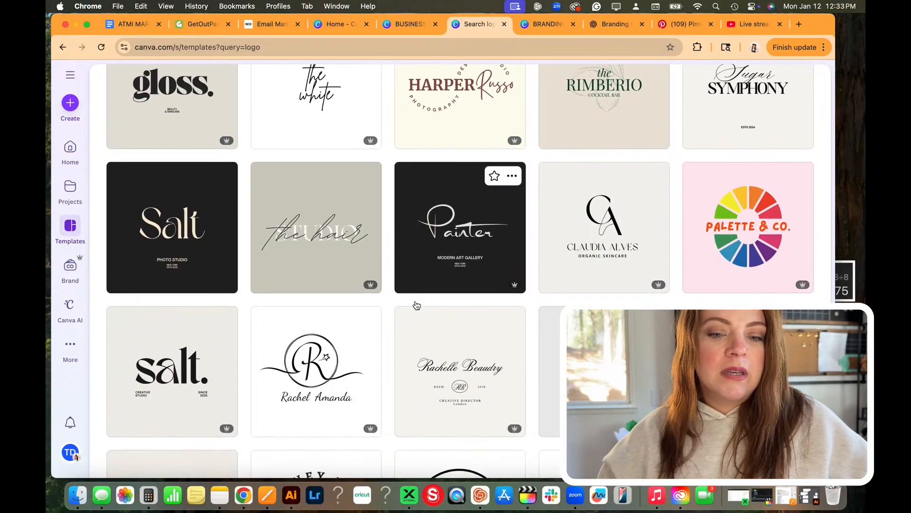
{"action": "scroll", "coordinate": [416, 305], "scroll_direction": "up", "scroll_amount": 2}
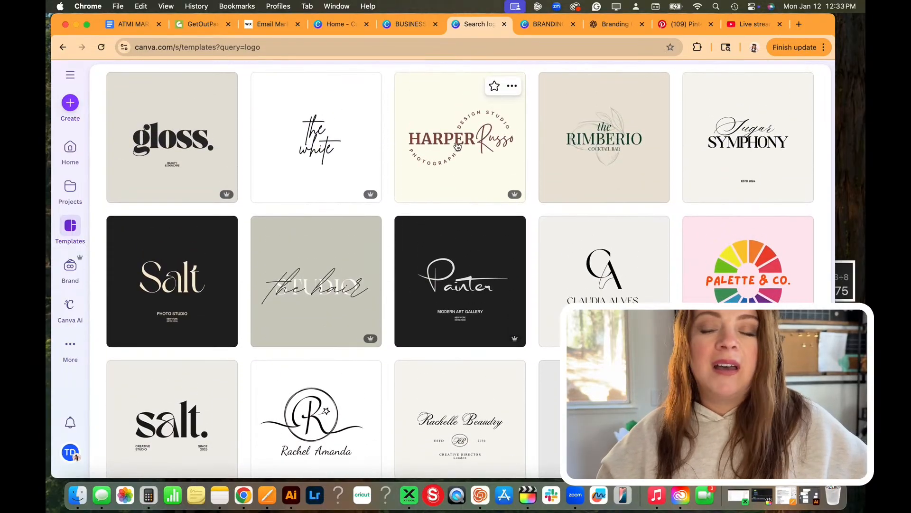
{"action": "scroll", "coordinate": [458, 146], "scroll_direction": "down", "scroll_amount": 2}
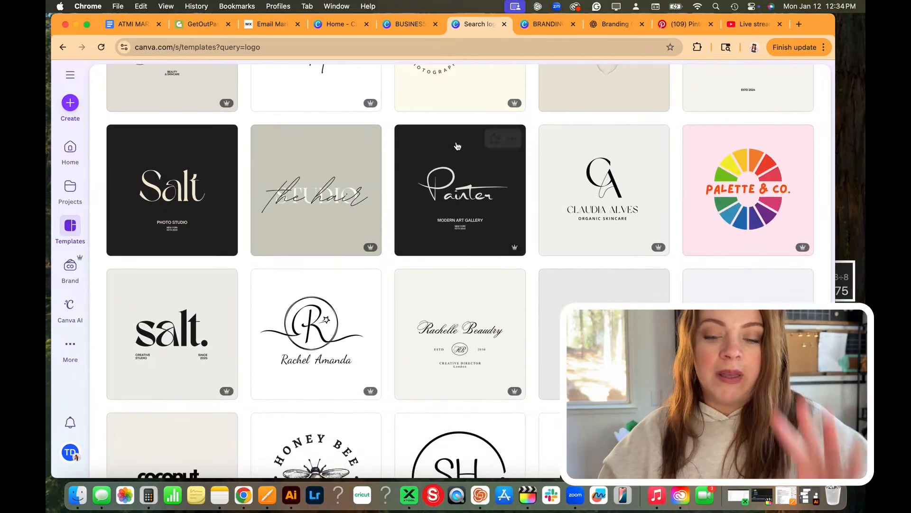
{"action": "scroll", "coordinate": [457, 146], "scroll_direction": "down", "scroll_amount": 5}
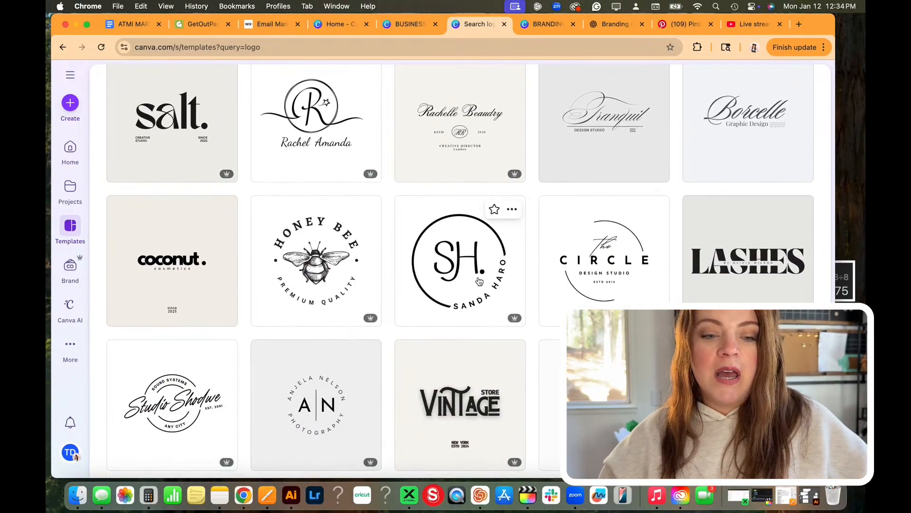
{"action": "scroll", "coordinate": [496, 253], "scroll_direction": "down", "scroll_amount": 2}
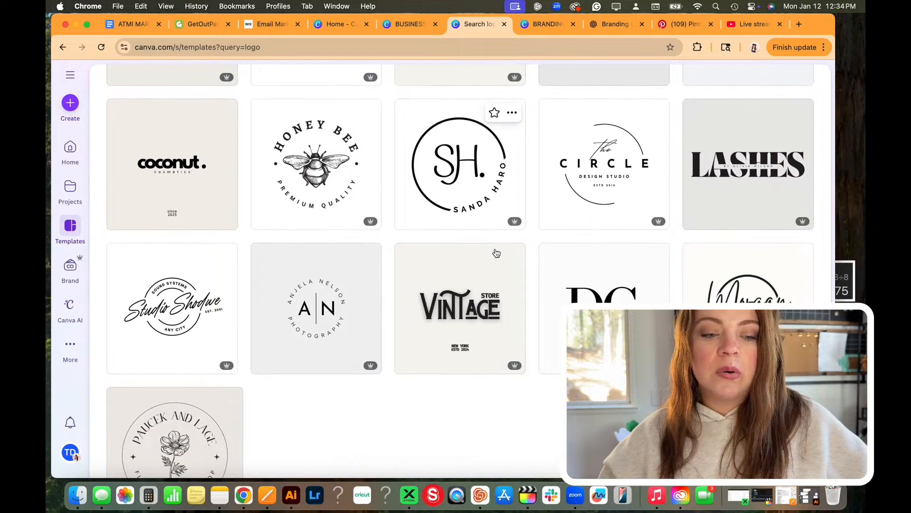
{"action": "scroll", "coordinate": [497, 253], "scroll_direction": "down", "scroll_amount": 1}
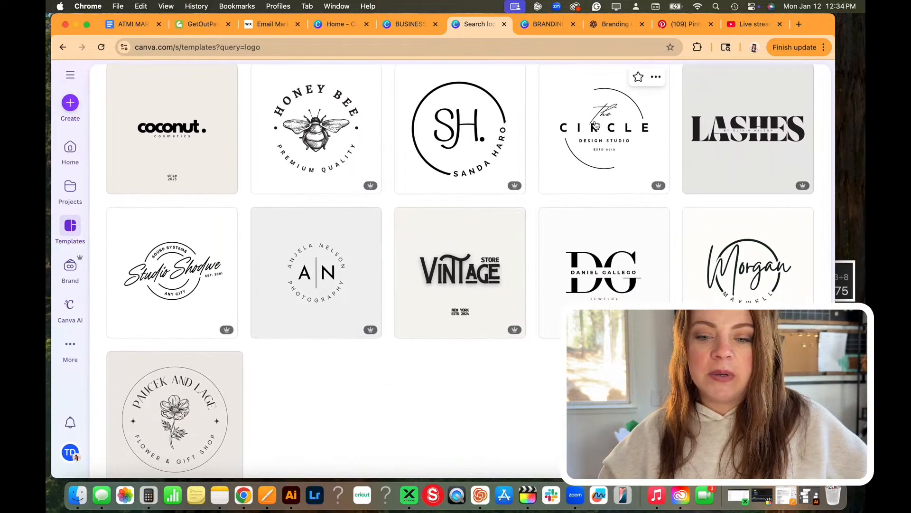
{"action": "scroll", "coordinate": [596, 124], "scroll_direction": "down", "scroll_amount": 1}
{"action": "scroll", "coordinate": [598, 133], "scroll_direction": "up", "scroll_amount": 1}
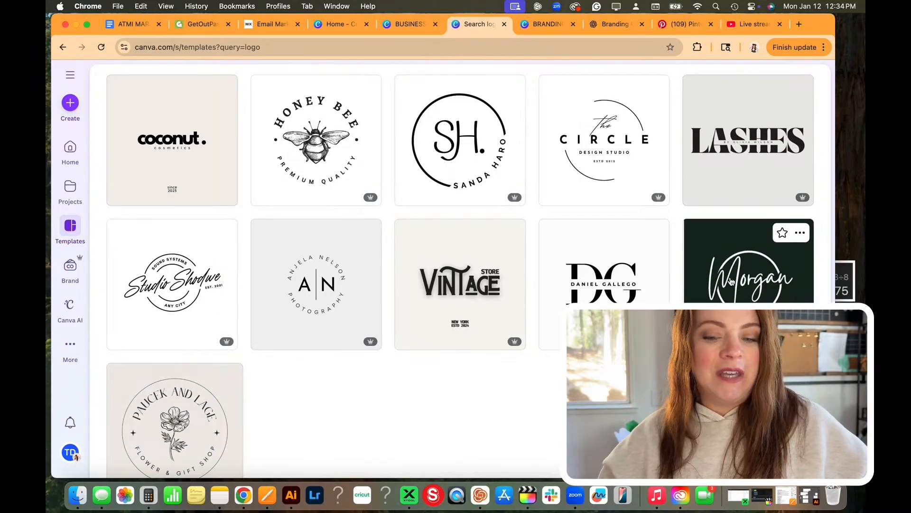
{"action": "scroll", "coordinate": [541, 164], "scroll_direction": "up", "scroll_amount": 1}
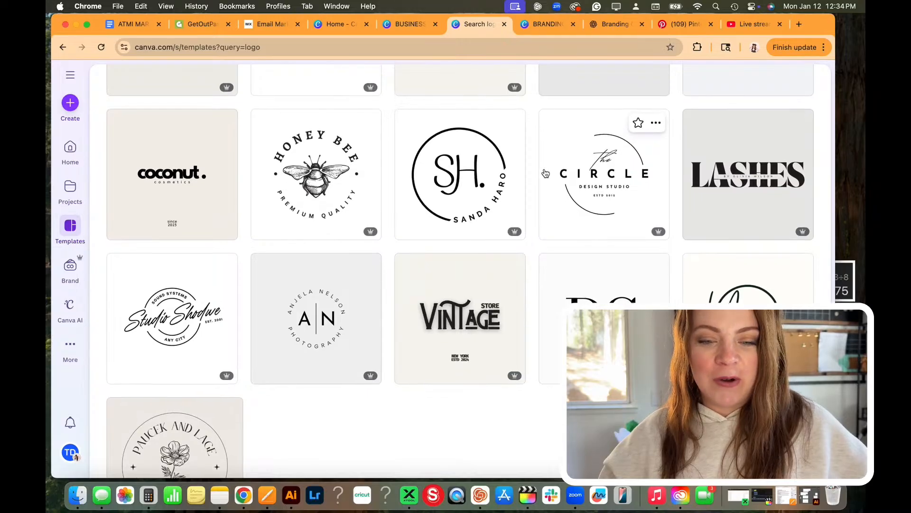
- Open the Simple Modern Minimalist Circle Design Studio Logo template's details and review the similar logo designs suggested for it
{"action": "left_click", "coordinate": [591, 181]}
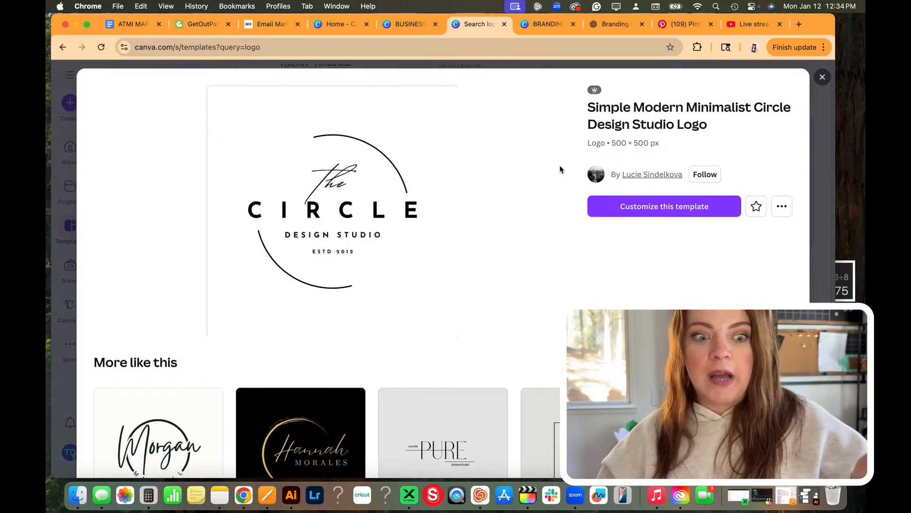
{"action": "scroll", "coordinate": [428, 300], "scroll_direction": "down", "scroll_amount": 5}
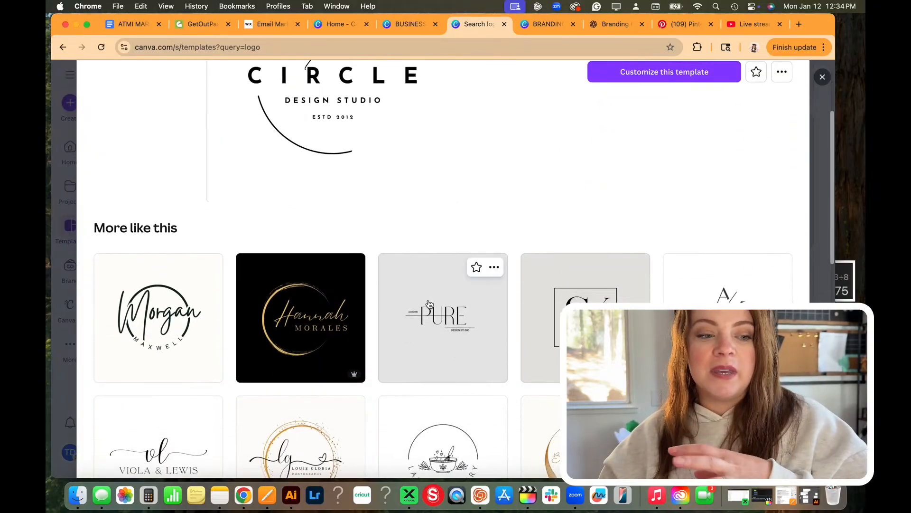
{"action": "scroll", "coordinate": [428, 304], "scroll_direction": "down", "scroll_amount": 3}
{"action": "scroll", "coordinate": [326, 230], "scroll_direction": "up", "scroll_amount": 4}
{"action": "scroll", "coordinate": [334, 199], "scroll_direction": "down", "scroll_amount": 4}
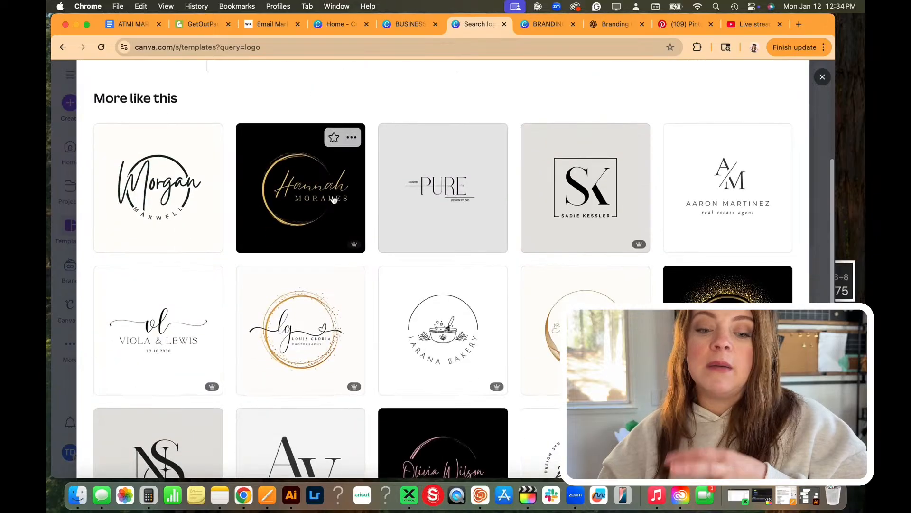
{"action": "scroll", "coordinate": [335, 198], "scroll_direction": "down", "scroll_amount": 5}
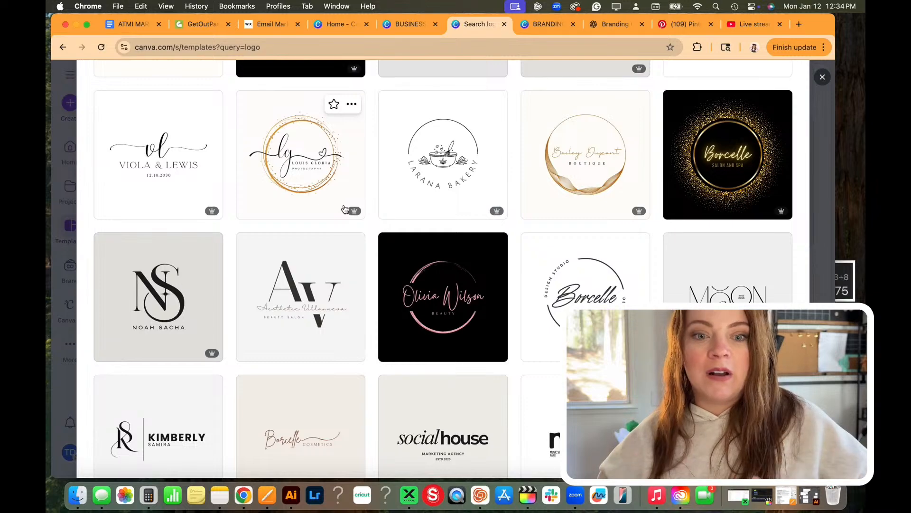
- Review the Black and White Circle Bakery Logo template's details and open it for customizing as a new design
{"action": "scroll", "coordinate": [346, 209], "scroll_direction": "down", "scroll_amount": 2}
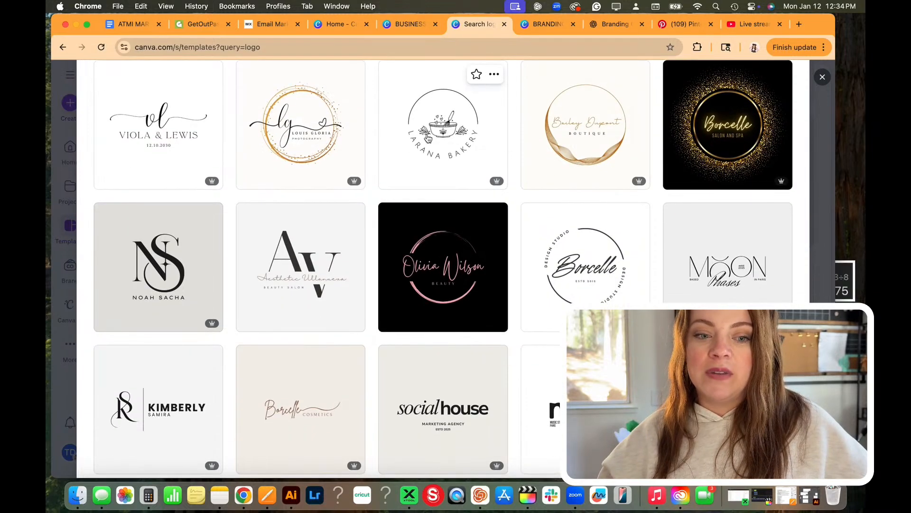
{"action": "left_click", "coordinate": [448, 125]}
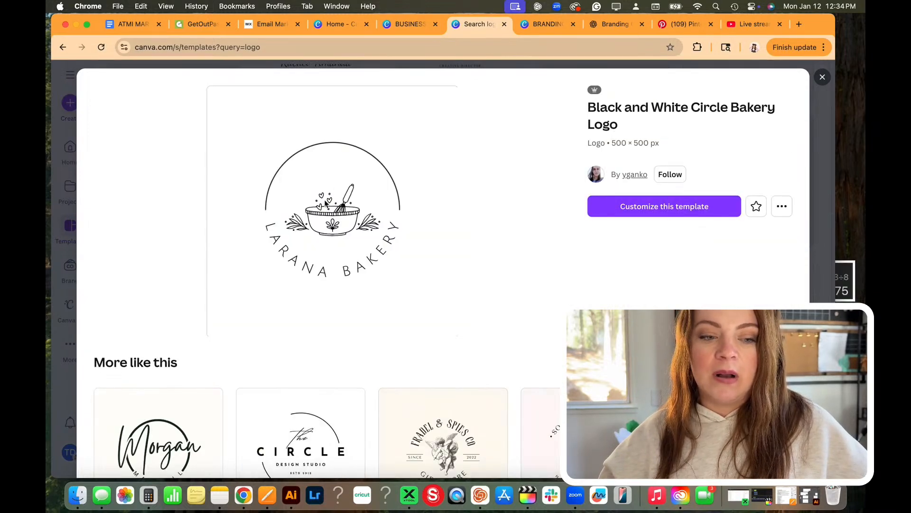
{"action": "scroll", "coordinate": [322, 269], "scroll_direction": "down", "scroll_amount": 3}
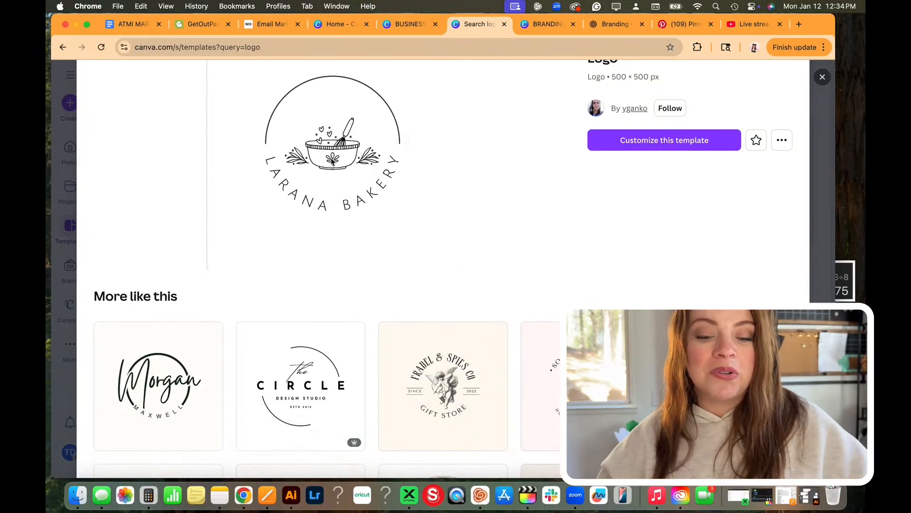
{"action": "scroll", "coordinate": [332, 162], "scroll_direction": "down", "scroll_amount": 2}
{"action": "scroll", "coordinate": [331, 152], "scroll_direction": "up", "scroll_amount": 2}
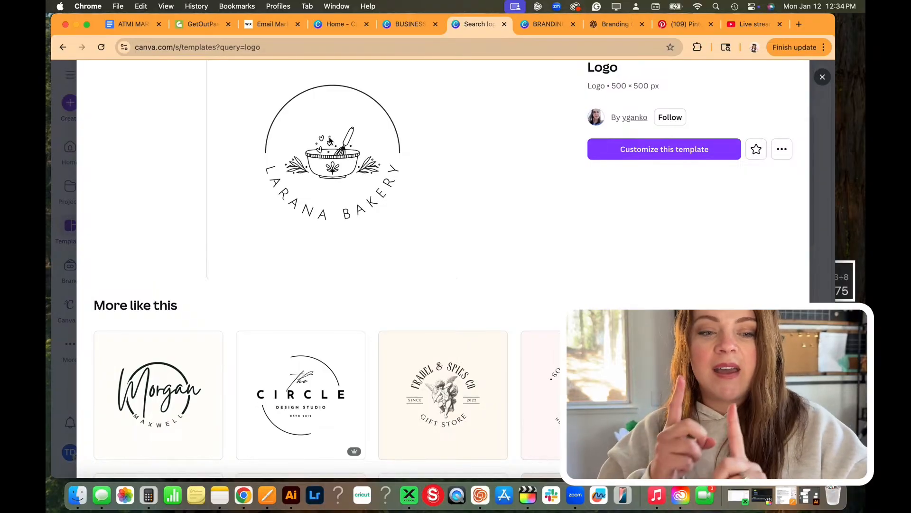
{"action": "scroll", "coordinate": [330, 143], "scroll_direction": "up", "scroll_amount": 1}
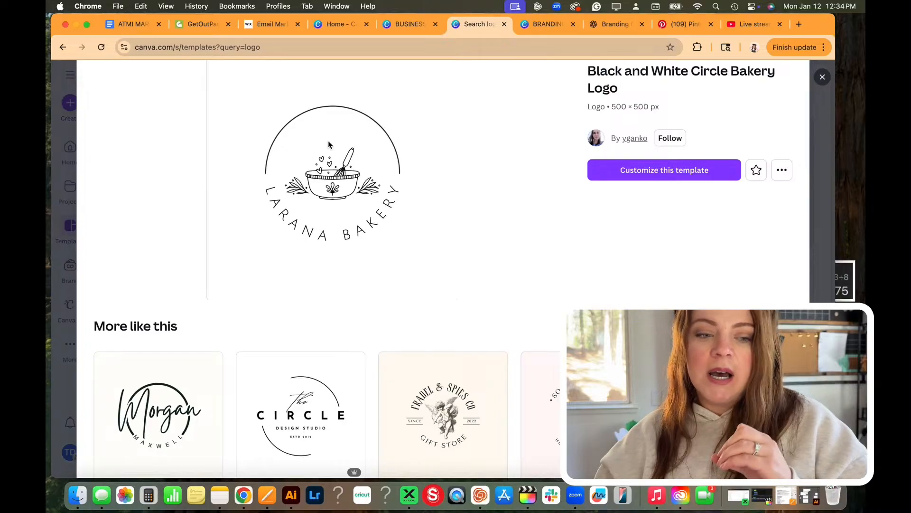
{"action": "scroll", "coordinate": [328, 140], "scroll_direction": "up", "scroll_amount": 1}
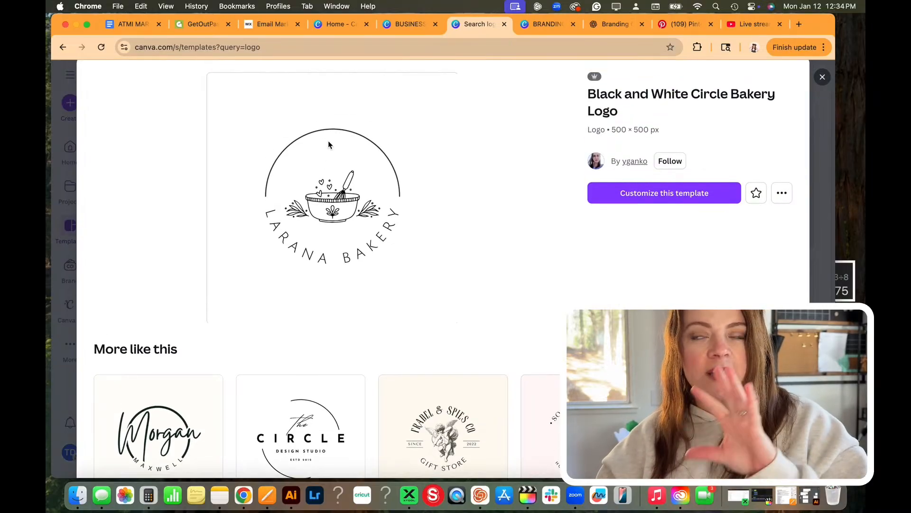
{"action": "scroll", "coordinate": [329, 141], "scroll_direction": "up", "scroll_amount": 1}
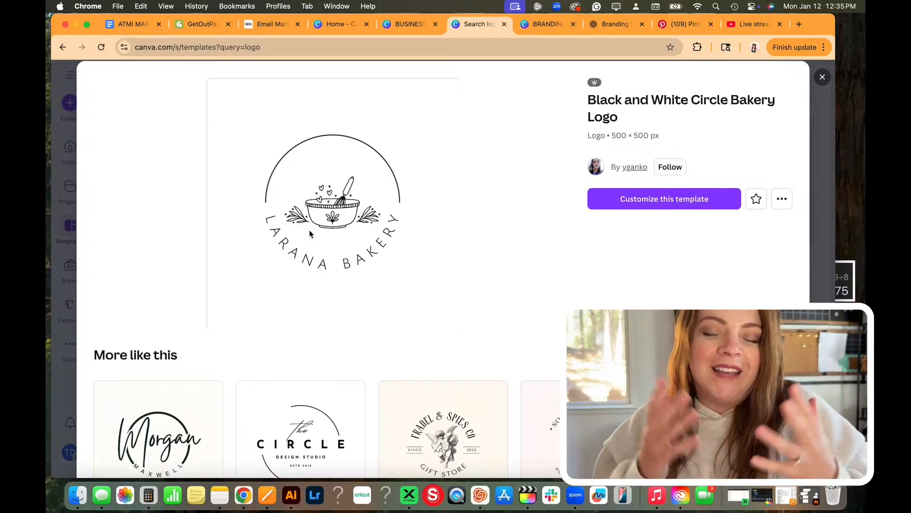
{"action": "scroll", "coordinate": [350, 247], "scroll_direction": "up", "scroll_amount": 2}
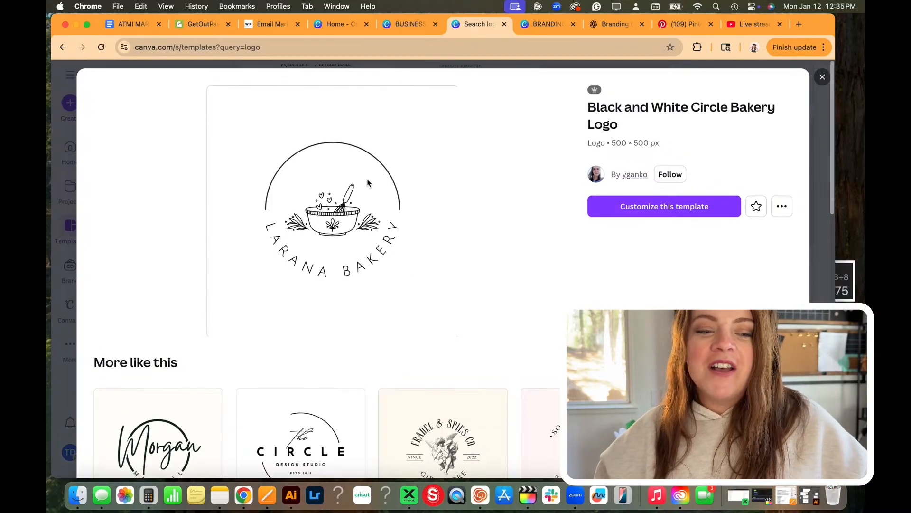
{"action": "left_click", "coordinate": [631, 215]}
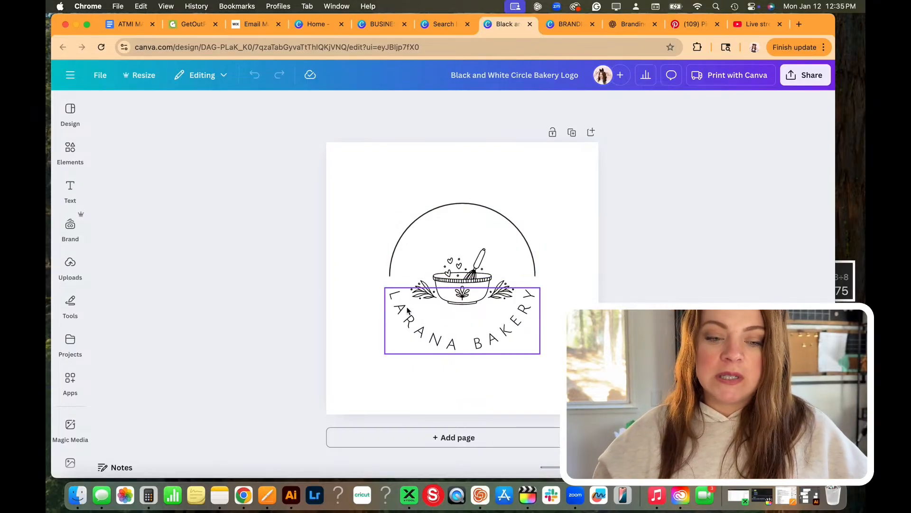
- Change the font of the curved LARANA BAKERY text to Libre Baskerville
{"action": "left_click", "coordinate": [424, 325]}
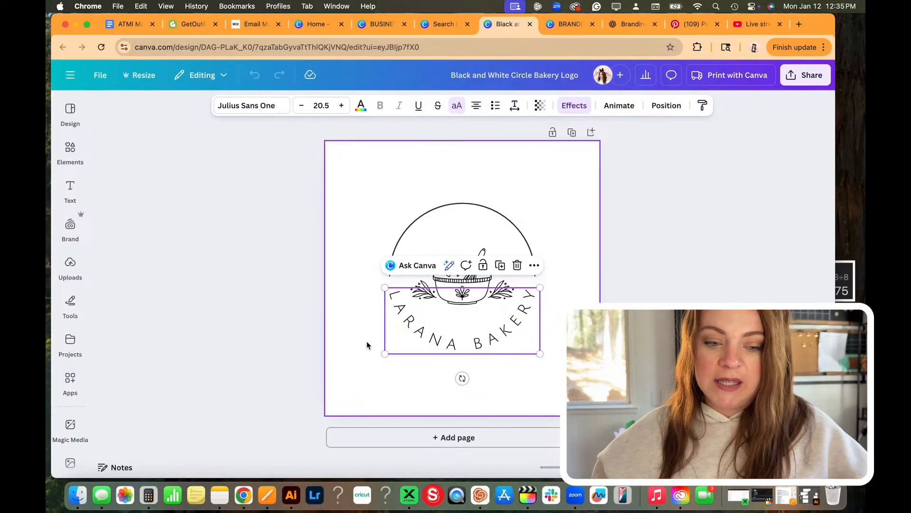
{"action": "left_click", "coordinate": [274, 114]}
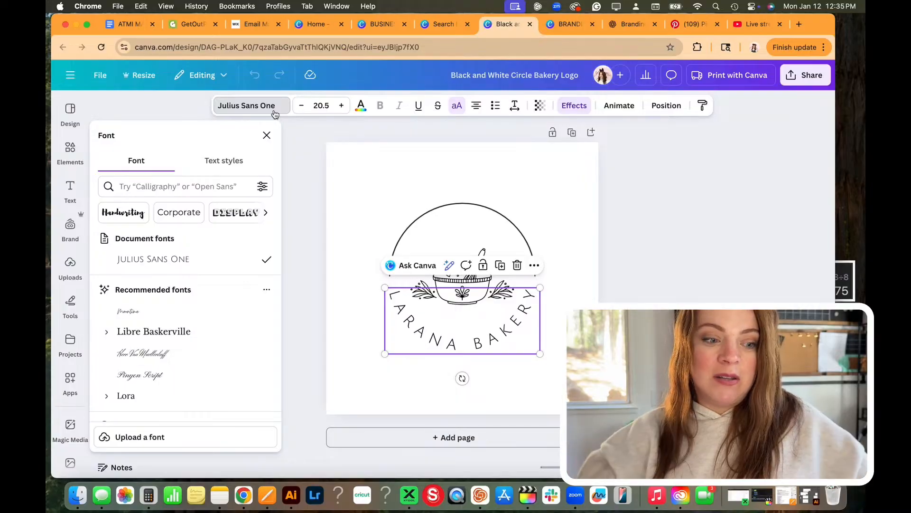
{"action": "left_click", "coordinate": [166, 333]}
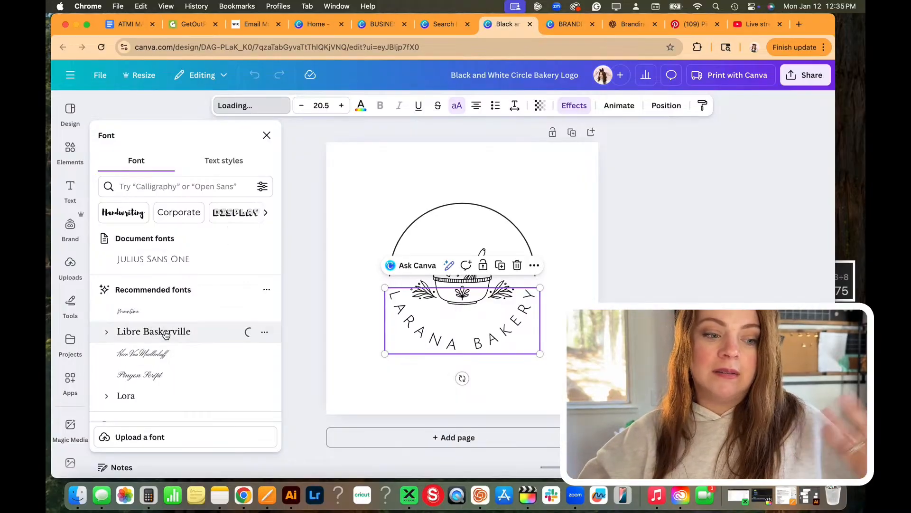
- Look through the available fonts, from the recommended and brand fonts to the popular ones, and close the font list
{"action": "scroll", "coordinate": [195, 323], "scroll_direction": "down", "scroll_amount": 2}
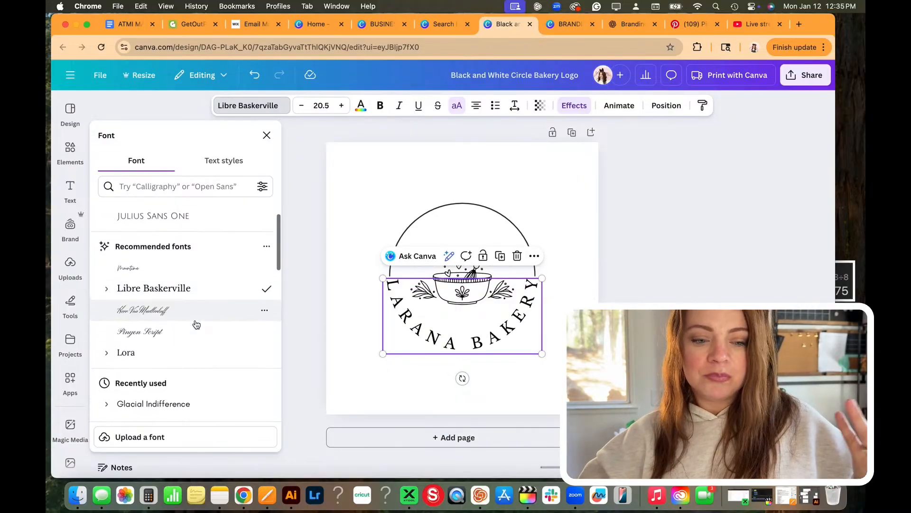
{"action": "scroll", "coordinate": [197, 325], "scroll_direction": "down", "scroll_amount": 10}
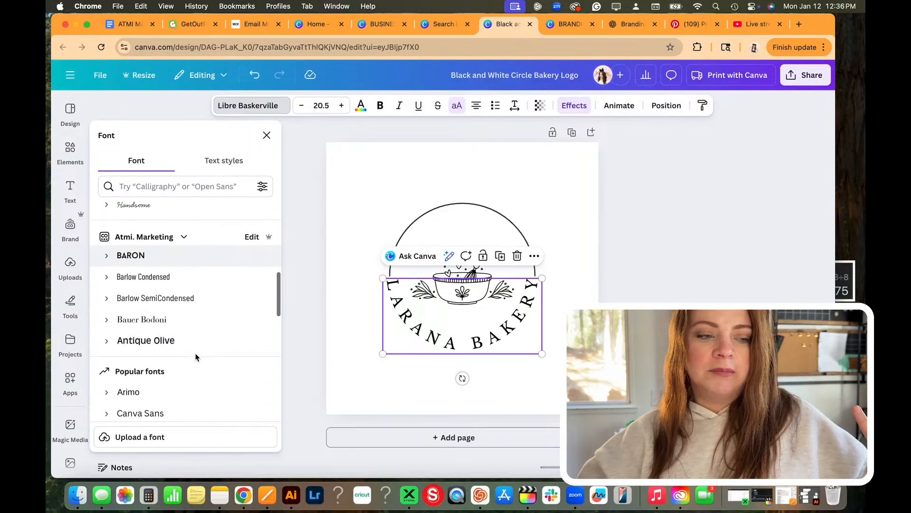
{"action": "scroll", "coordinate": [195, 357], "scroll_direction": "down", "scroll_amount": 6}
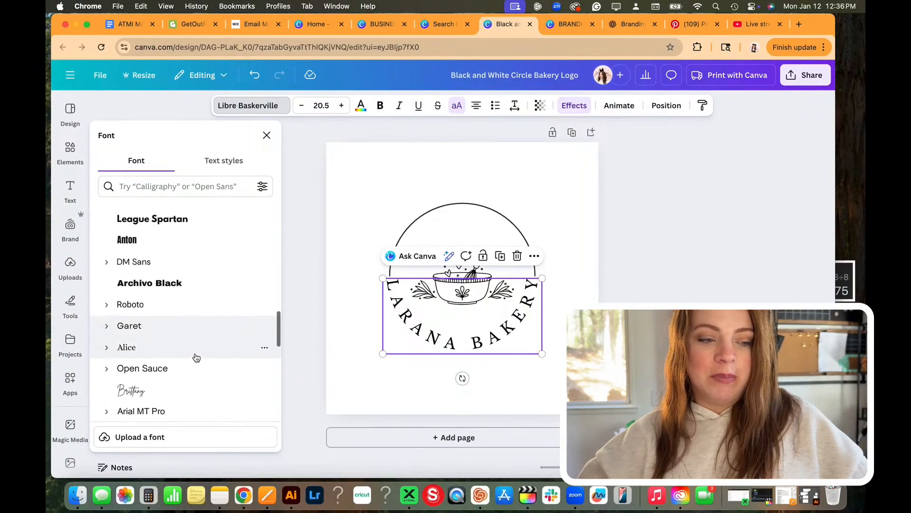
{"action": "scroll", "coordinate": [196, 356], "scroll_direction": "down", "scroll_amount": 7}
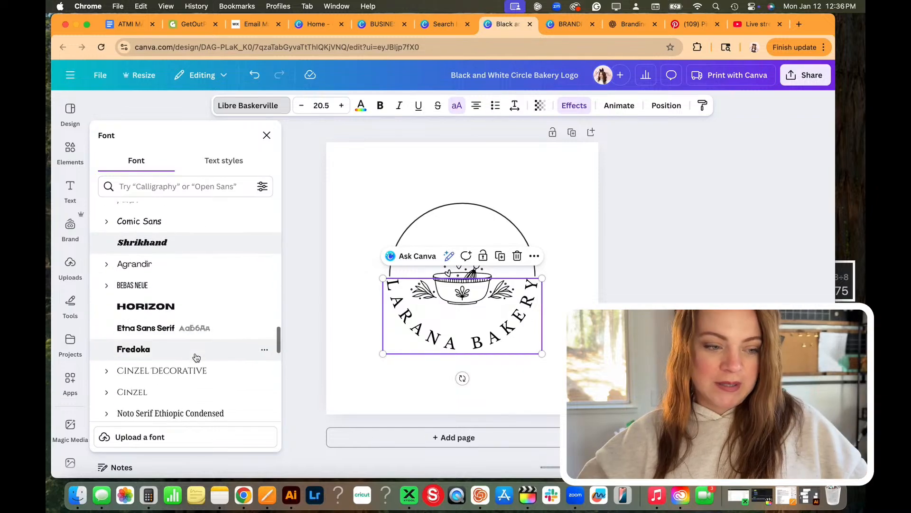
{"action": "scroll", "coordinate": [197, 357], "scroll_direction": "down", "scroll_amount": 8}
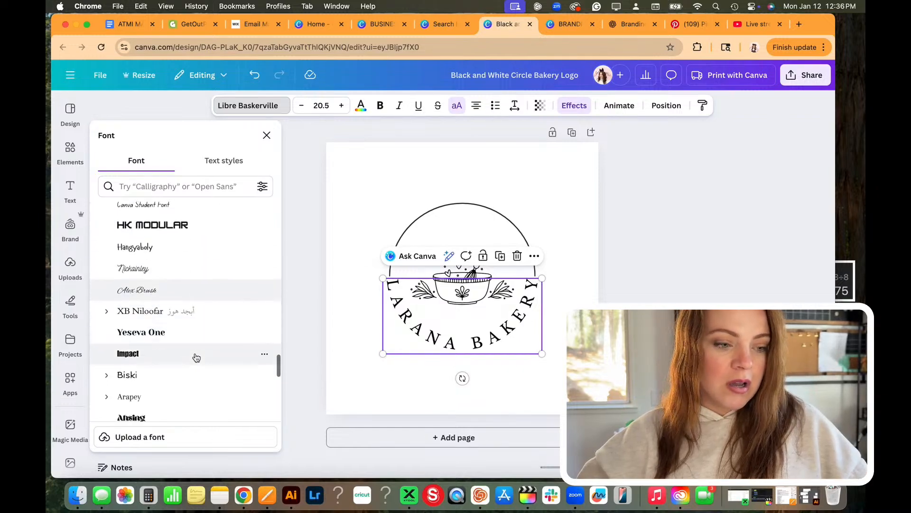
{"action": "scroll", "coordinate": [197, 357], "scroll_direction": "down", "scroll_amount": 6}
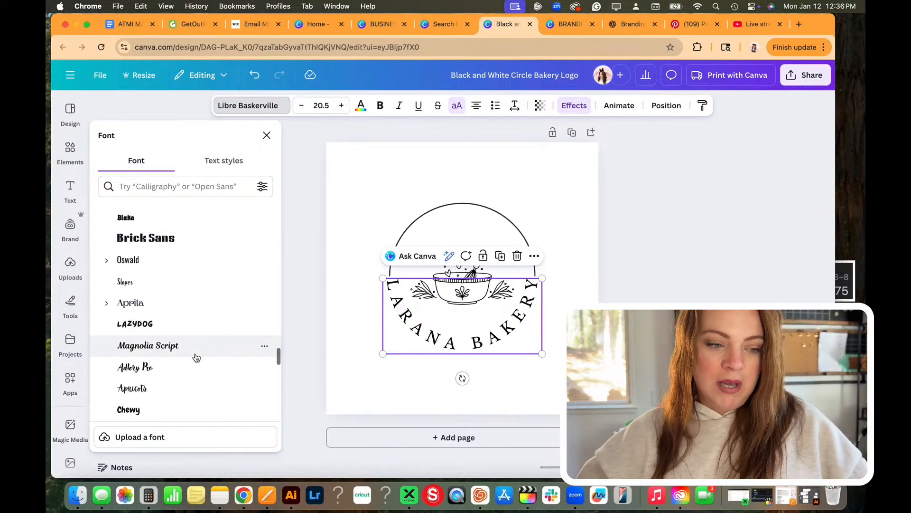
{"action": "scroll", "coordinate": [192, 314], "scroll_direction": "down", "scroll_amount": 5}
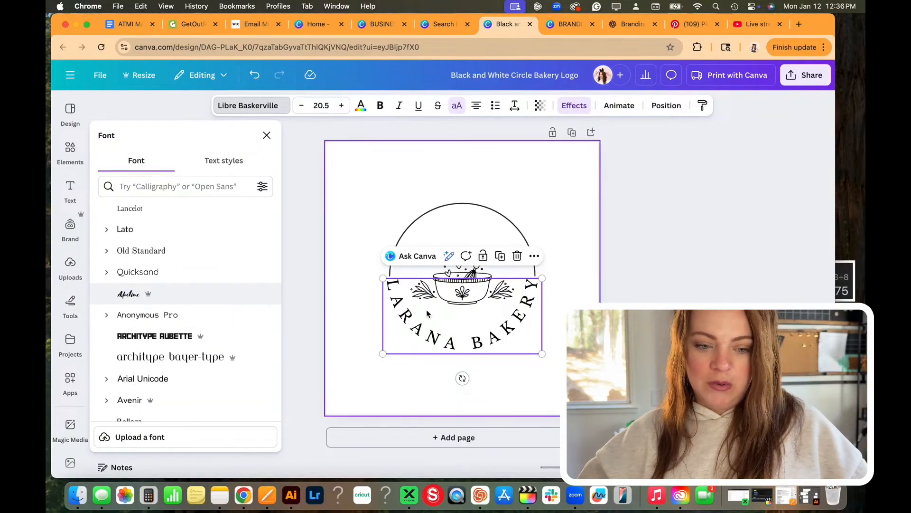
{"action": "left_click", "coordinate": [556, 267]}
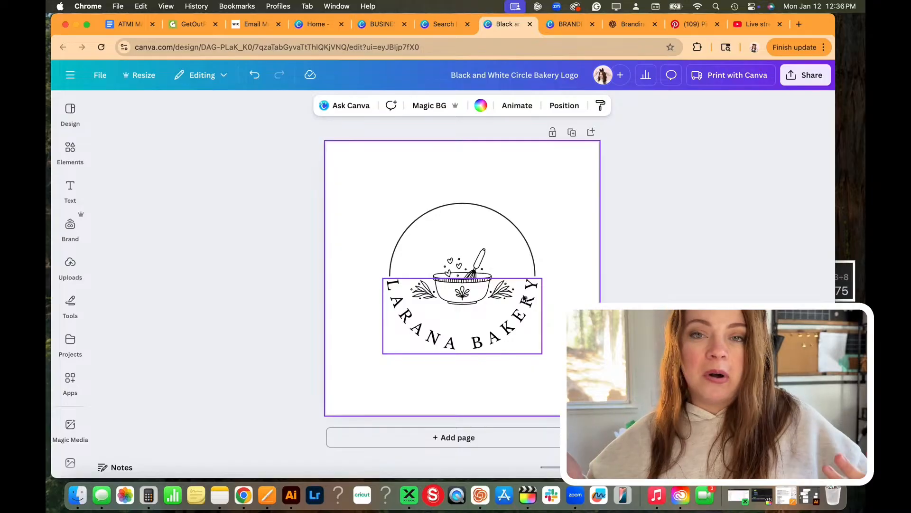
- Replace the curved bakery name with "MAD WORLD AFTER ALL"
{"action": "double_click", "coordinate": [508, 334]}
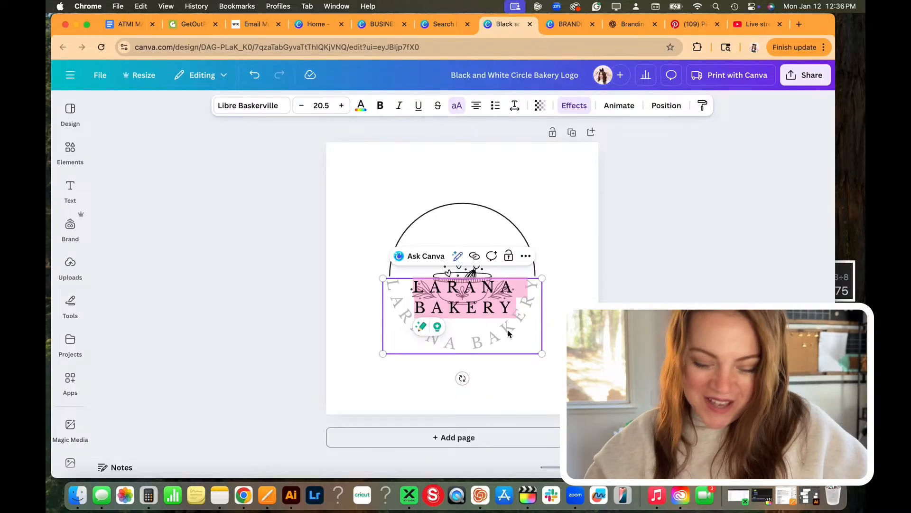
{"action": "type", "text": "MAD"}
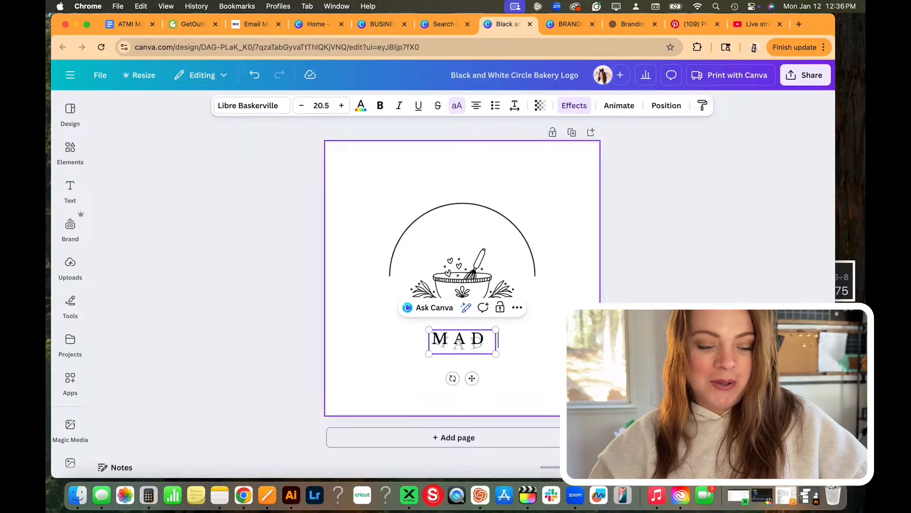
{"action": "type", "text": " WORLD AFTER ALL"}
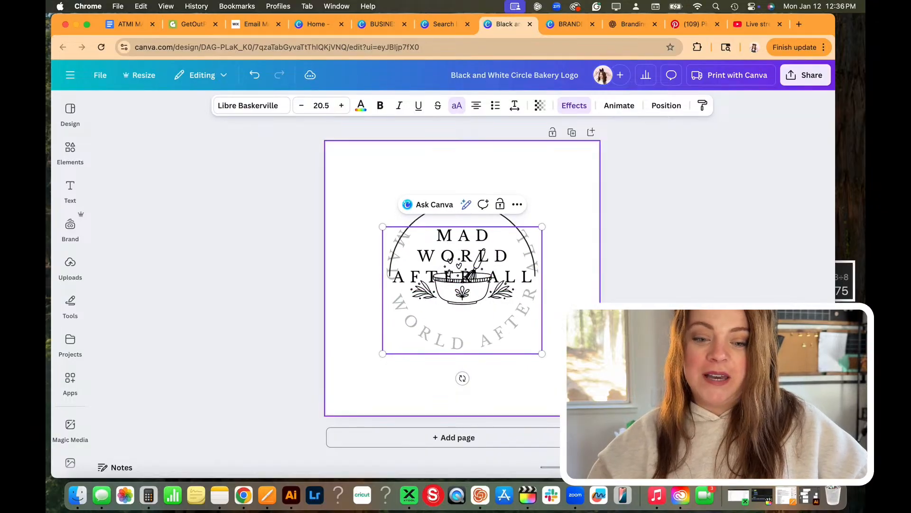
{"action": "left_click", "coordinate": [575, 332]}
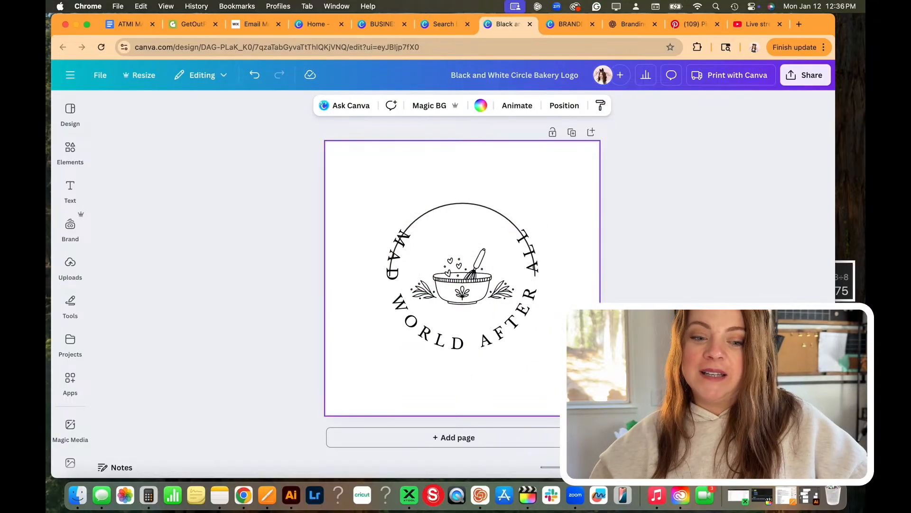
- Reduce the font size of the curved MAD WORLD AFTER ALL text to 12.5
{"action": "left_click", "coordinate": [532, 306]}
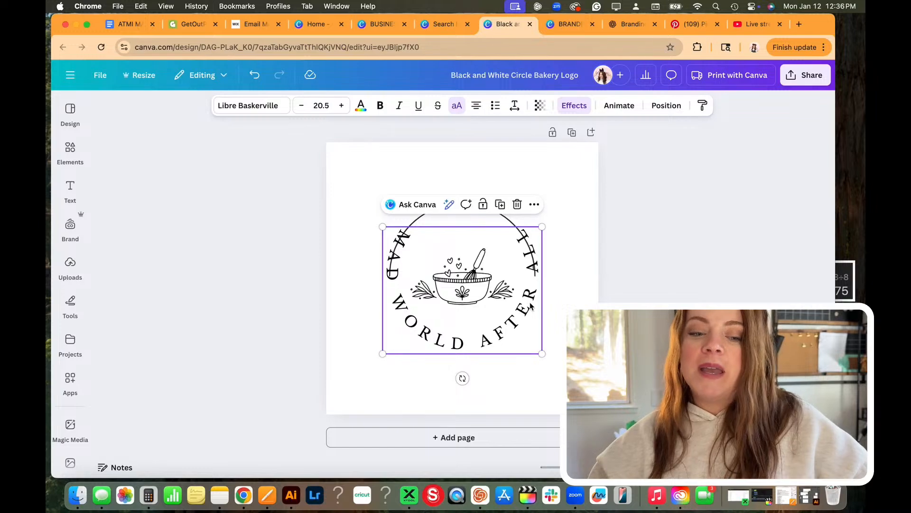
{"action": "left_click", "coordinate": [303, 107]}
{"action": "left_click", "coordinate": [303, 107]}
{"action": "left_click", "coordinate": [303, 107]}
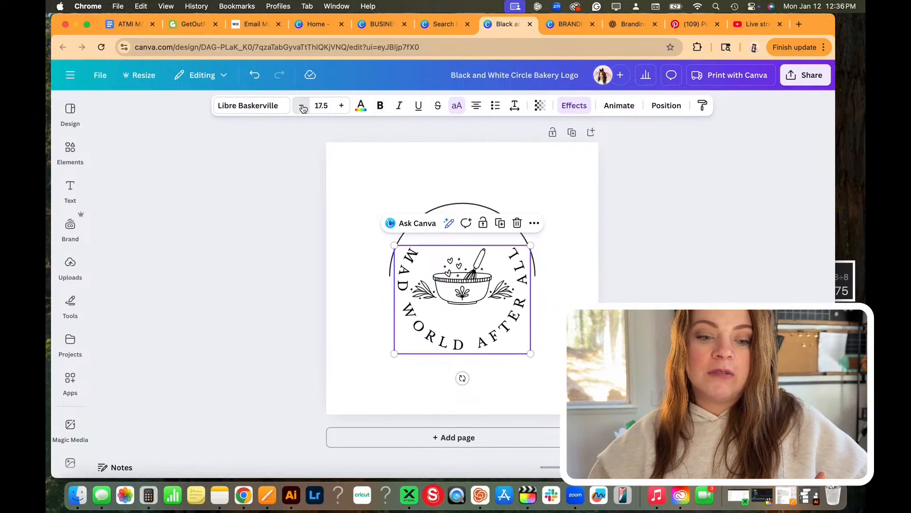
{"action": "left_click", "coordinate": [302, 107]}
{"action": "left_click", "coordinate": [302, 107]}
{"action": "left_click", "coordinate": [302, 107]}
{"action": "left_click", "coordinate": [302, 107]}
{"action": "left_click", "coordinate": [303, 106]}
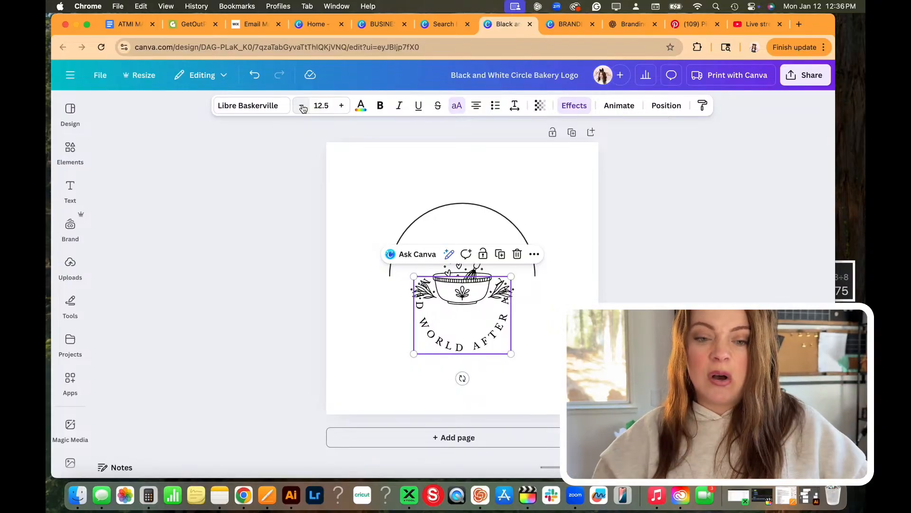
- Set the curve of the MAD WORLD AFTER ALL text to -33 and move the text slightly down
{"action": "left_click", "coordinate": [563, 110]}
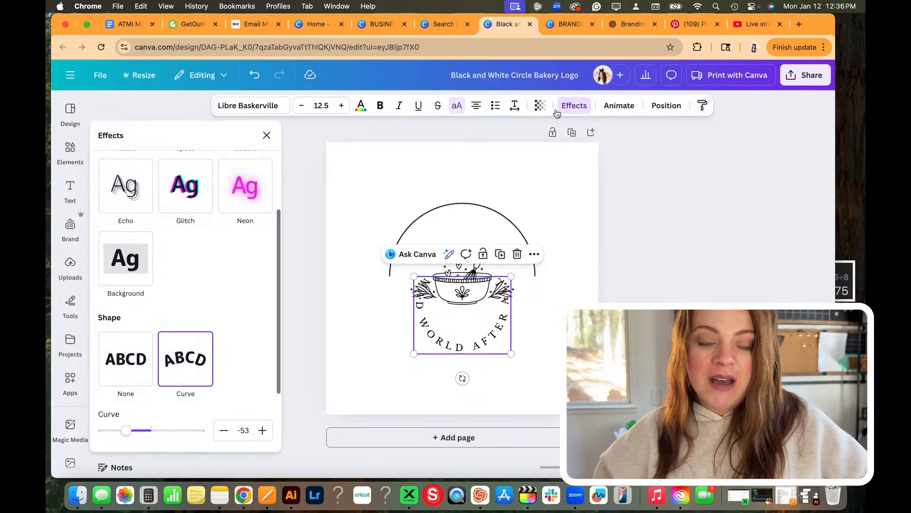
{"action": "scroll", "coordinate": [260, 297], "scroll_direction": "down", "scroll_amount": 1}
{"action": "left_click_drag", "start_coordinate": [128, 413], "coordinate": [135, 413]}
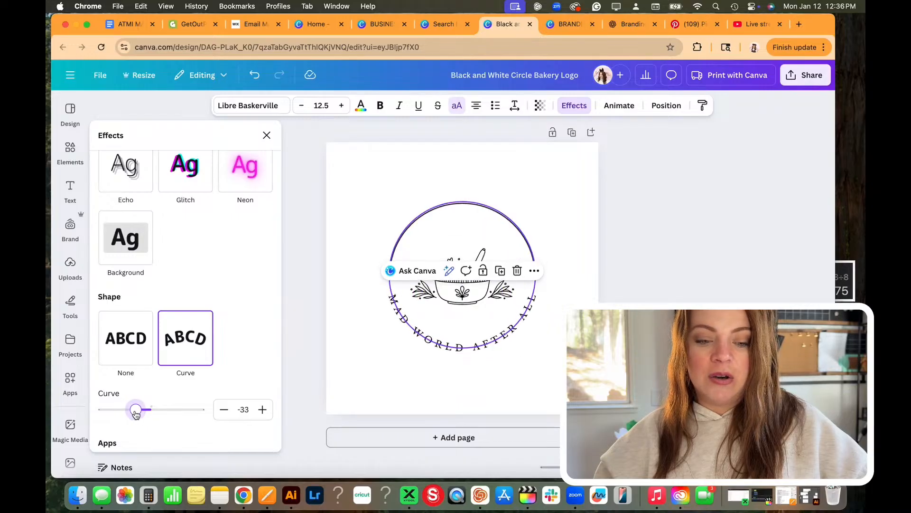
{"action": "left_click", "coordinate": [551, 339]}
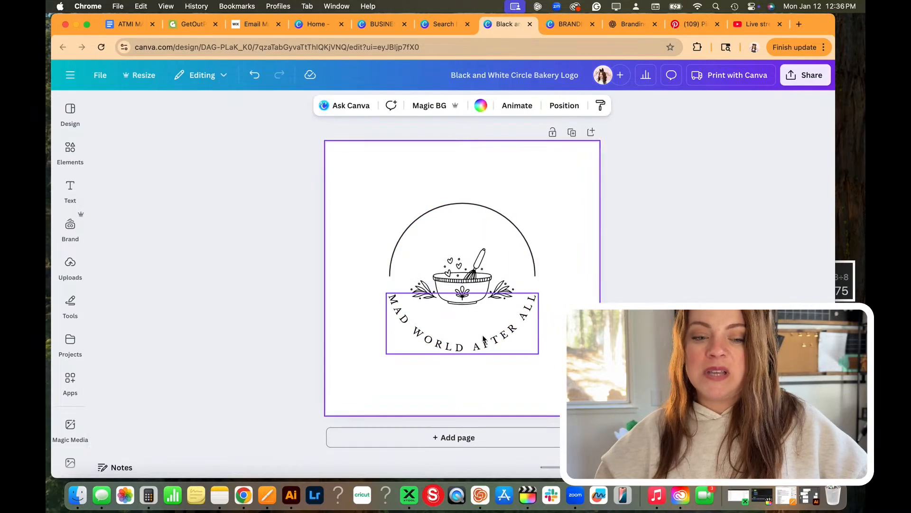
{"action": "mouse_move", "coordinate": [484, 338]}
{"action": "left_mouse_down"}
{"action": "mouse_move", "coordinate": [483, 326]}
{"action": "mouse_move", "coordinate": [483, 339]}
{"action": "left_mouse_up"}
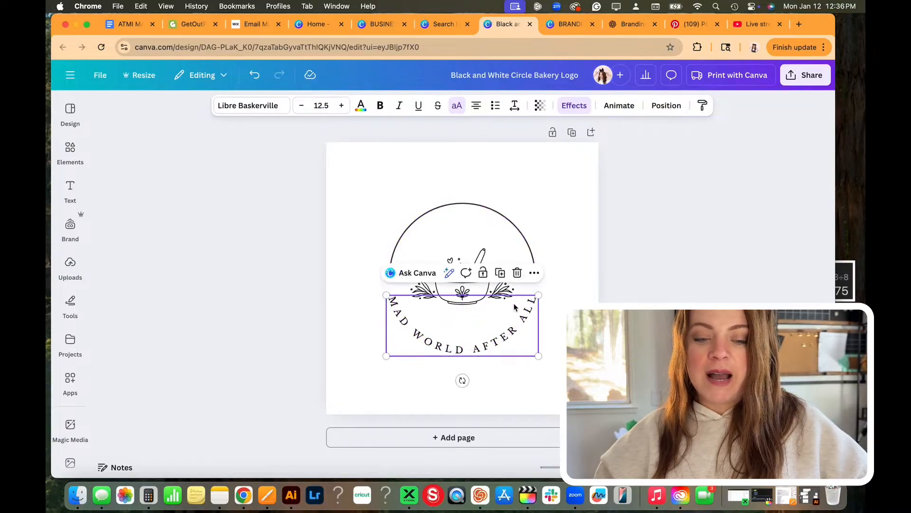
{"action": "double_click", "coordinate": [401, 325]}
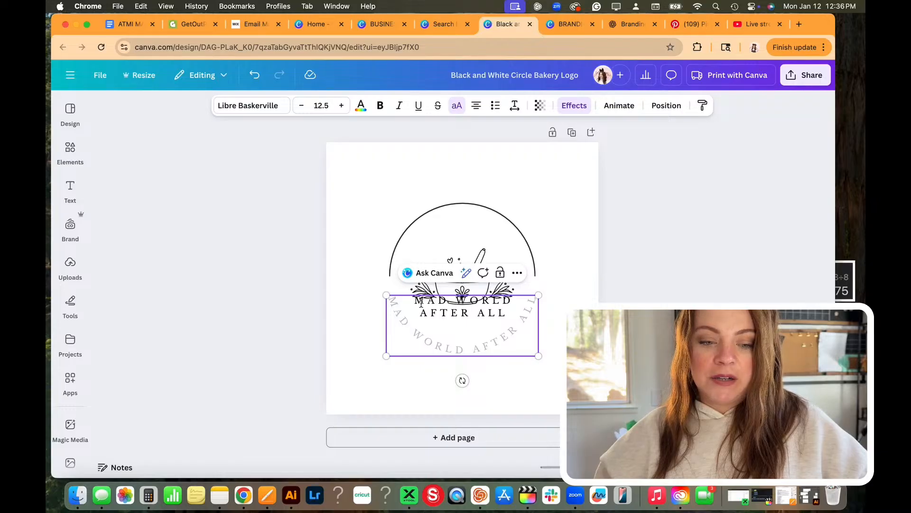
{"action": "key", "text": "Return"}
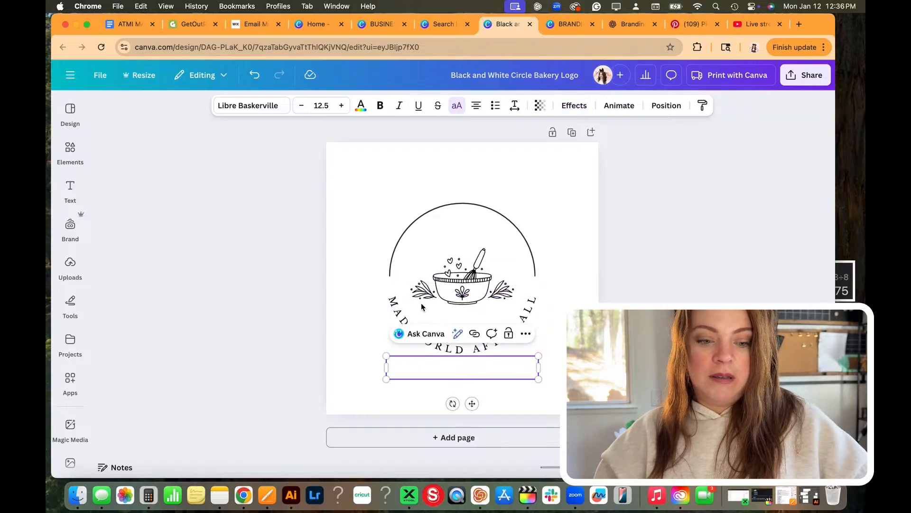
{"action": "left_click", "coordinate": [360, 342]}
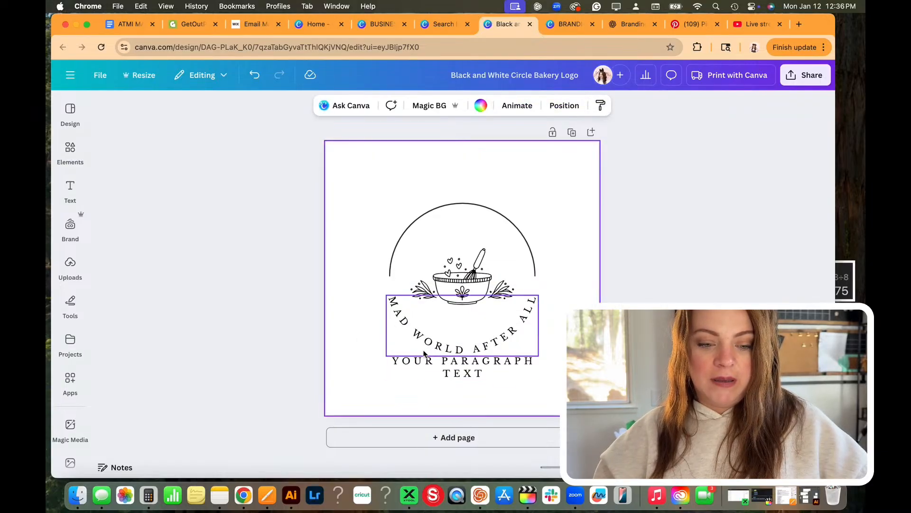
- Extend the curved text to read "IT'S A MAD WORLD AFTER ALL"
{"action": "double_click", "coordinate": [415, 333]}
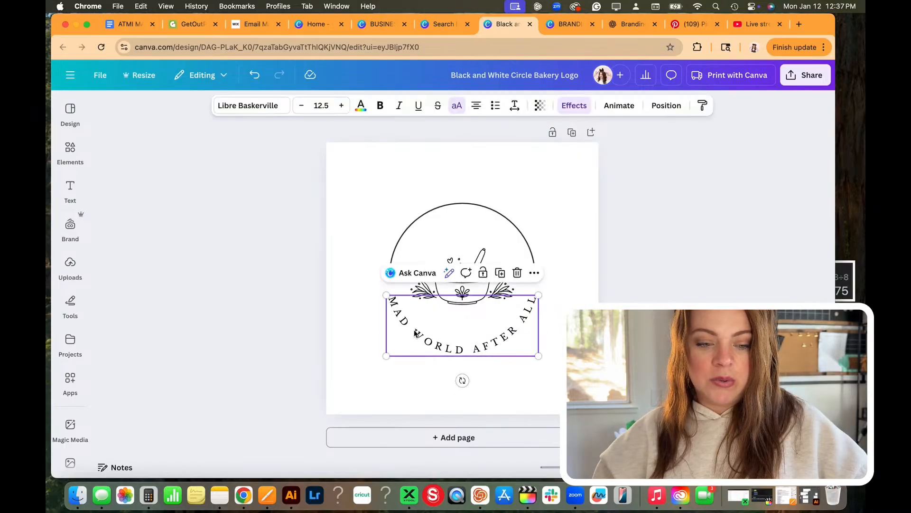
{"action": "left_click", "coordinate": [412, 300]}
{"action": "type", "text": "IT'S "}
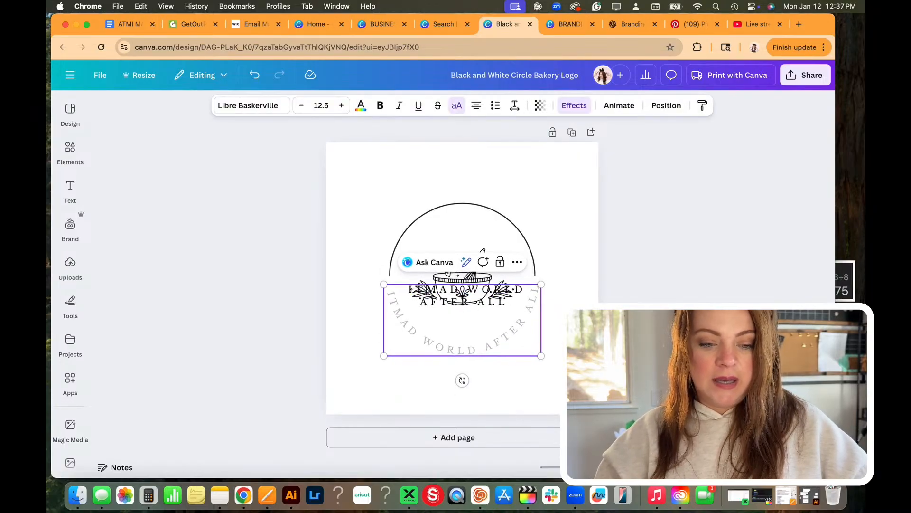
{"action": "type", "text": "A"}
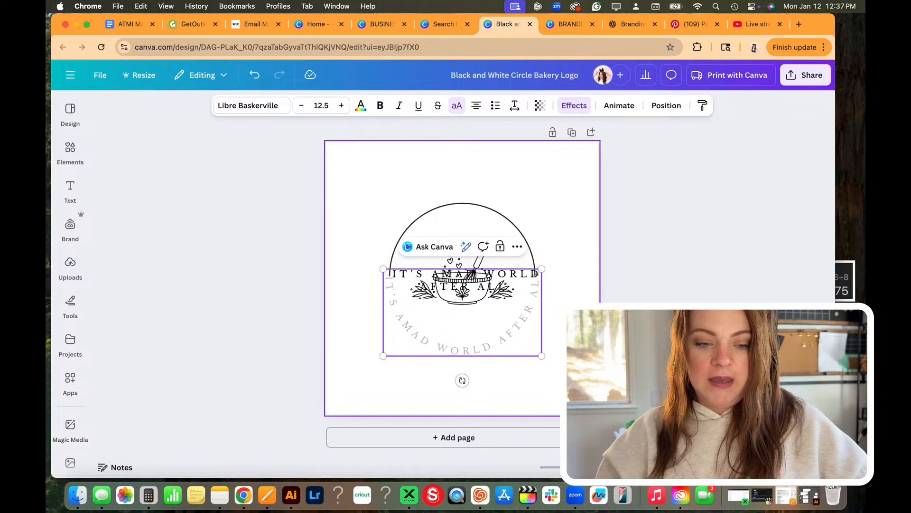
{"action": "left_click", "coordinate": [559, 331]}
{"action": "left_click", "coordinate": [513, 346]}
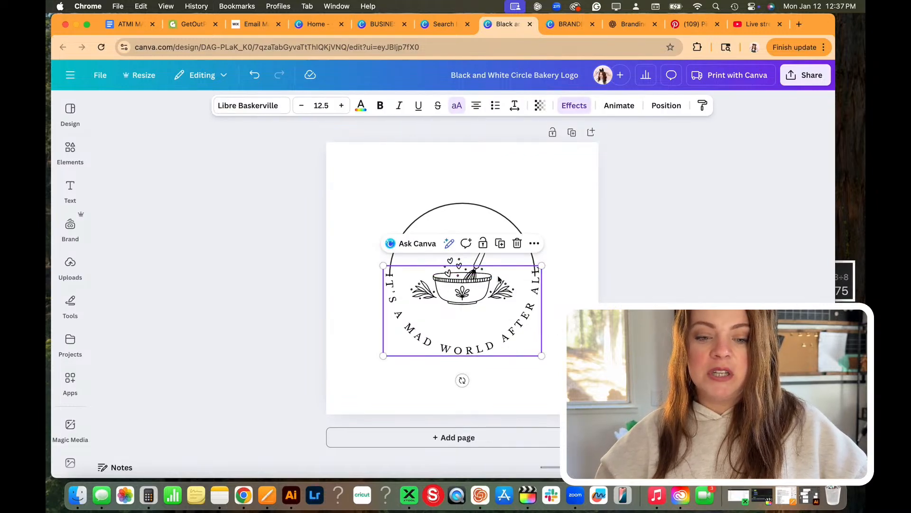
- Reduce the font size of the curved IT'S A MAD WORLD AFTER ALL text to 10.4
{"action": "mouse_move", "coordinate": [542, 265]}
{"action": "left_mouse_down"}
{"action": "mouse_move", "coordinate": [489, 313]}
{"action": "mouse_move", "coordinate": [546, 273]}
{"action": "left_mouse_up"}
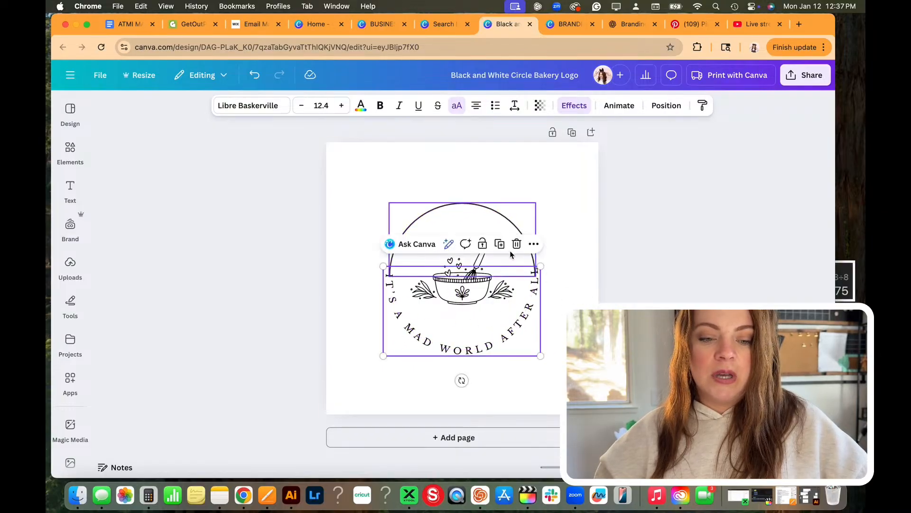
{"action": "left_click", "coordinate": [301, 106]}
{"action": "left_click", "coordinate": [301, 106]}
{"action": "left_click", "coordinate": [301, 106]}
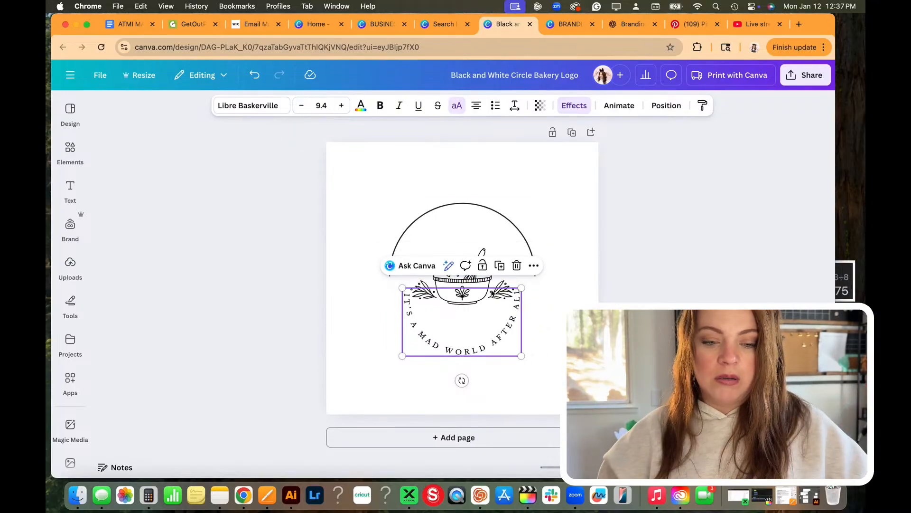
{"action": "left_click", "coordinate": [342, 105]}
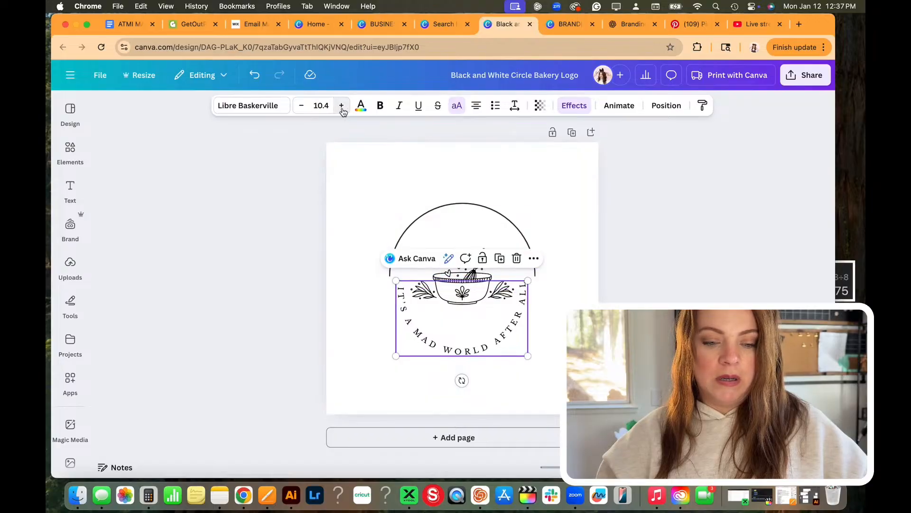
- Adjust the downward curve of the IT'S A MAD WORLD AFTER ALL text and reposition it to complete the circle under the arc
{"action": "left_click", "coordinate": [574, 105]}
{"action": "left_click", "coordinate": [142, 363]}
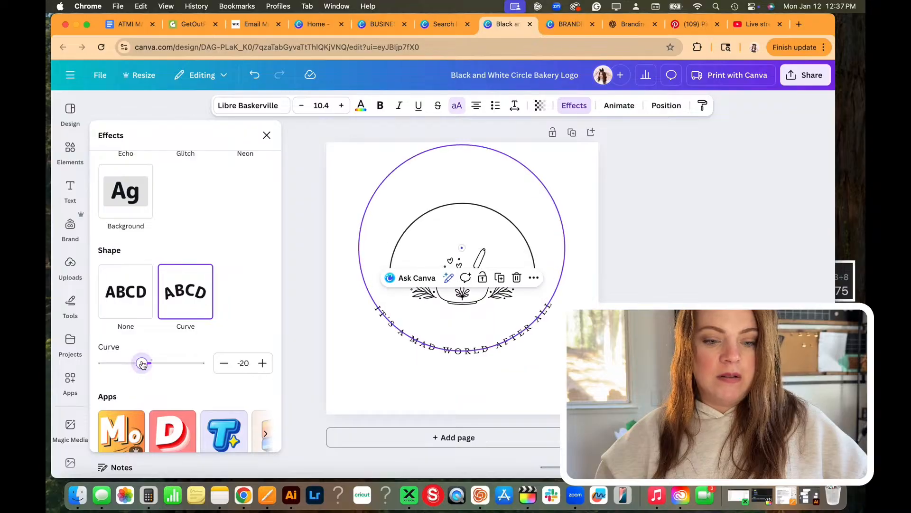
{"action": "left_click_drag", "start_coordinate": [142, 363], "coordinate": [138, 363]}
{"action": "left_click_drag", "start_coordinate": [419, 351], "coordinate": [439, 344]}
{"action": "left_click", "coordinate": [577, 351]}
- Search the elements for "doll house" and look through the graphics results
{"action": "left_click", "coordinate": [447, 266]}
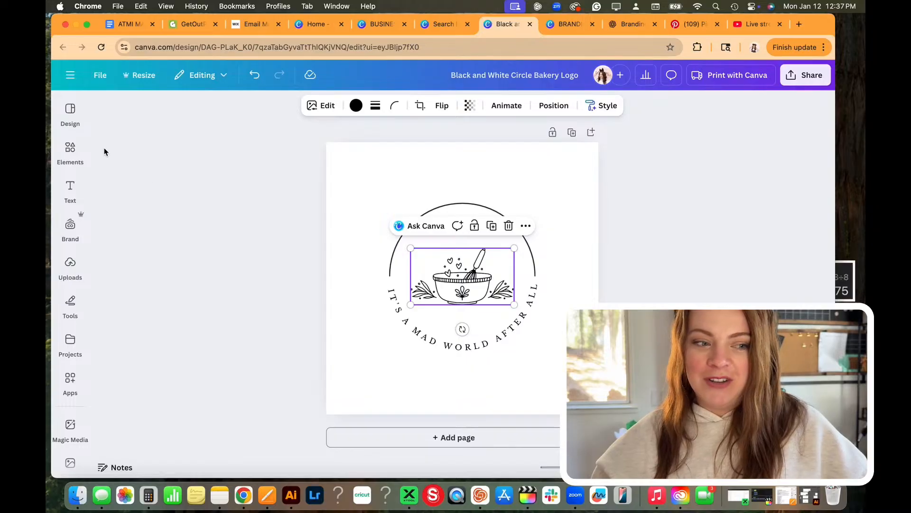
{"action": "left_click", "coordinate": [69, 147]}
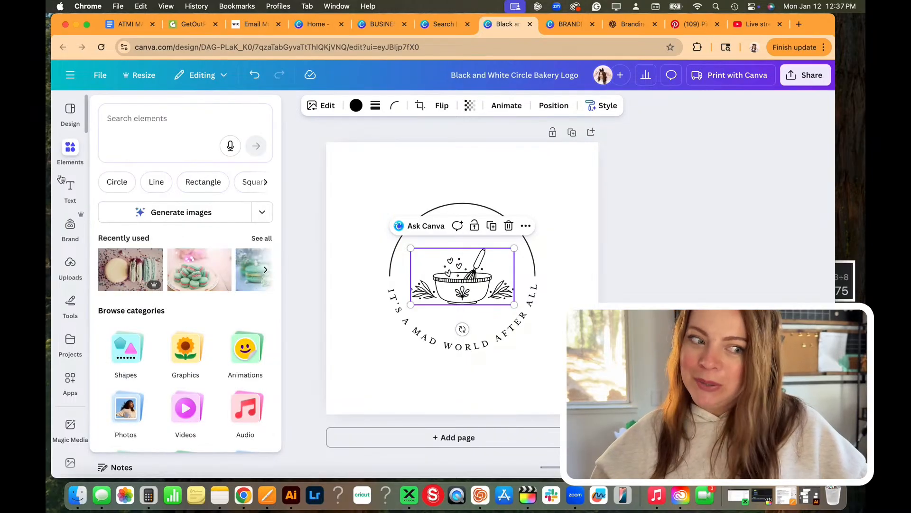
{"action": "mouse_move", "coordinate": [70, 146]}
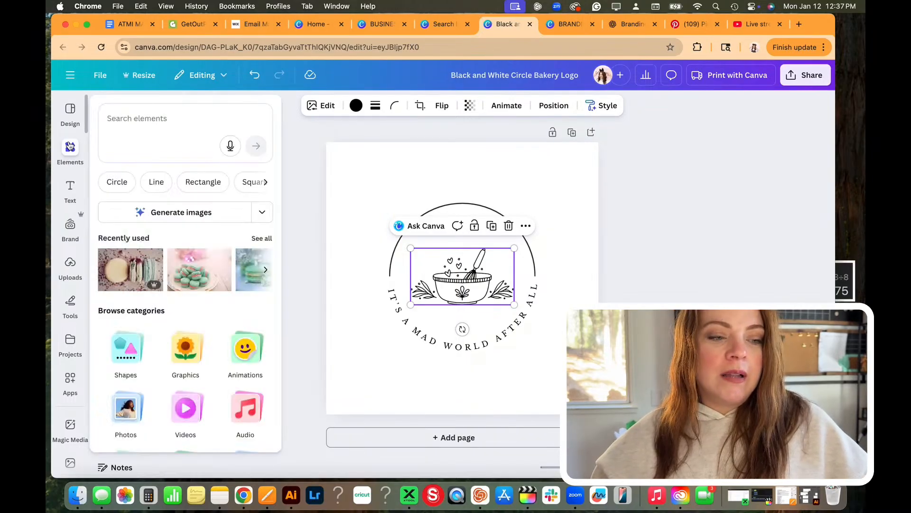
{"action": "left_click", "coordinate": [183, 120]}
{"action": "type", "text": "dol"}
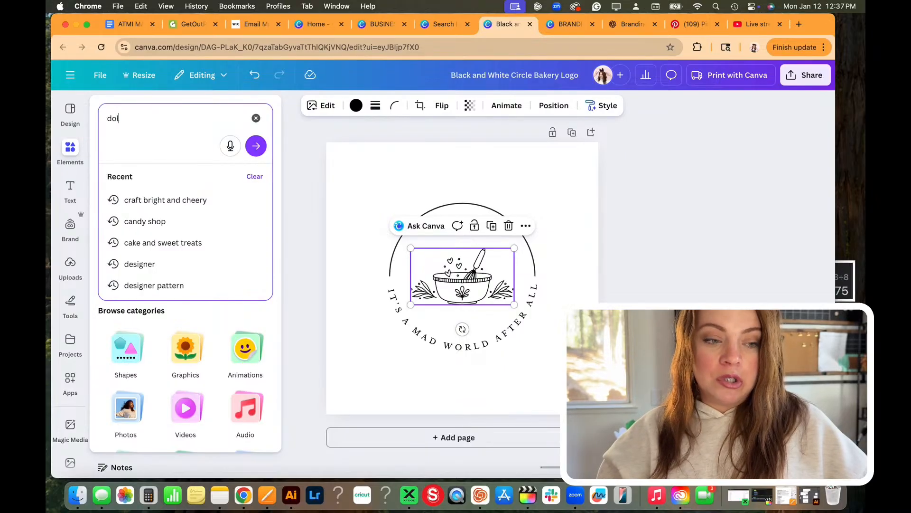
{"action": "type", "text": "l house"}
{"action": "key", "text": "Return"}
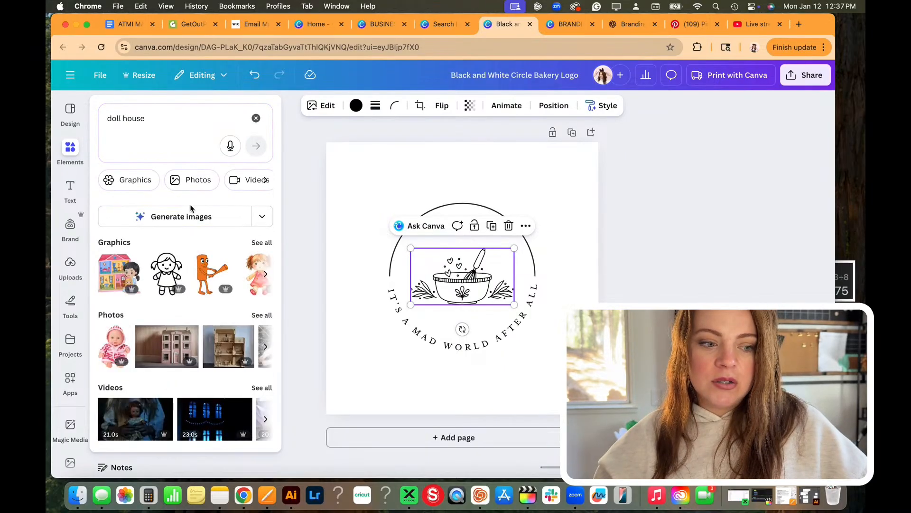
{"action": "left_click", "coordinate": [251, 247]}
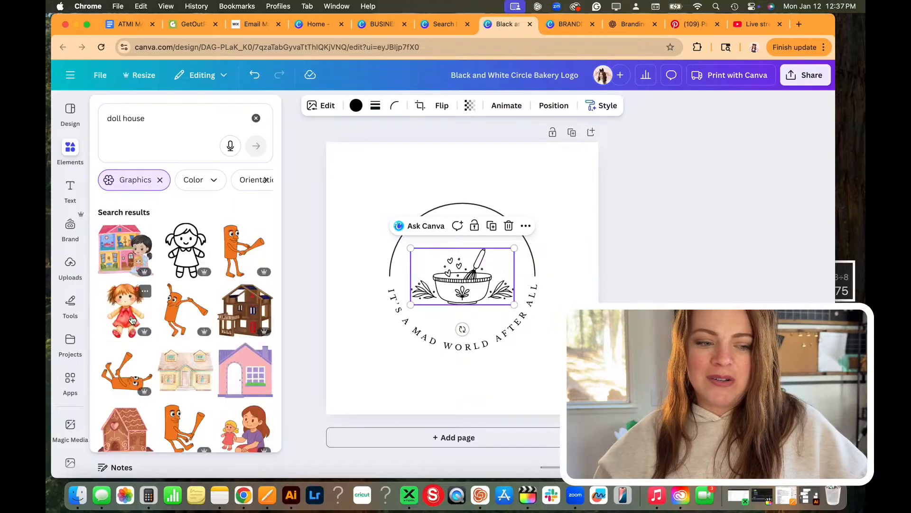
{"action": "scroll", "coordinate": [132, 319], "scroll_direction": "down", "scroll_amount": 5}
{"action": "scroll", "coordinate": [131, 317], "scroll_direction": "down", "scroll_amount": 3}
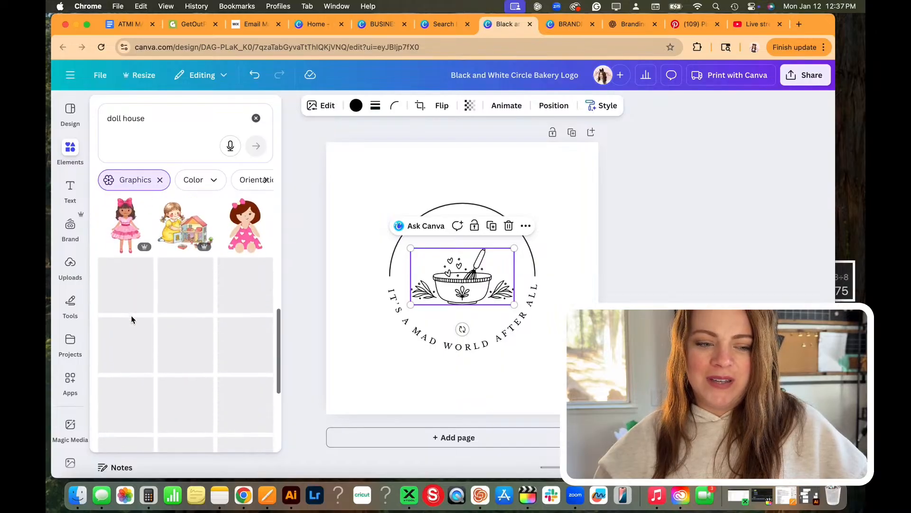
- Search the graphics for "house" and add the watercolor cottage with the brown roof and green shrubs to the page
{"action": "double_click", "coordinate": [134, 118]}
{"action": "left_click", "coordinate": [135, 118]}
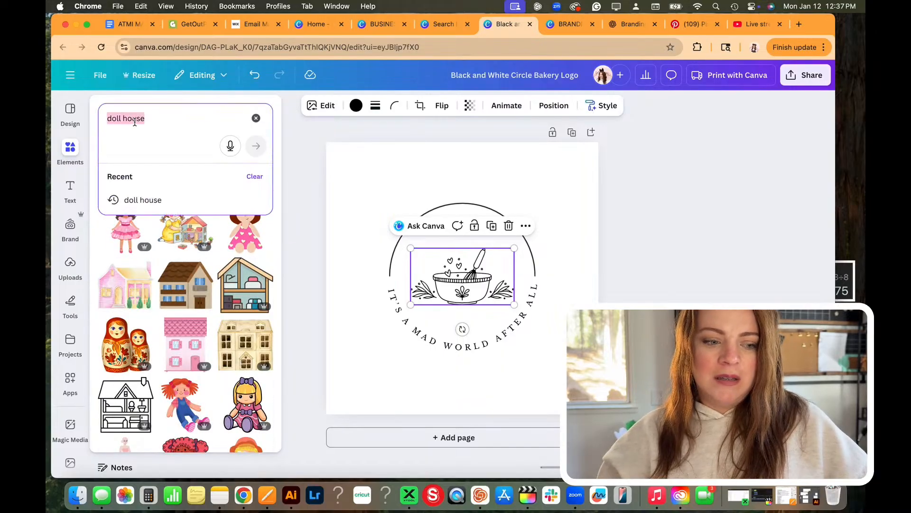
{"action": "type", "text": "house"}
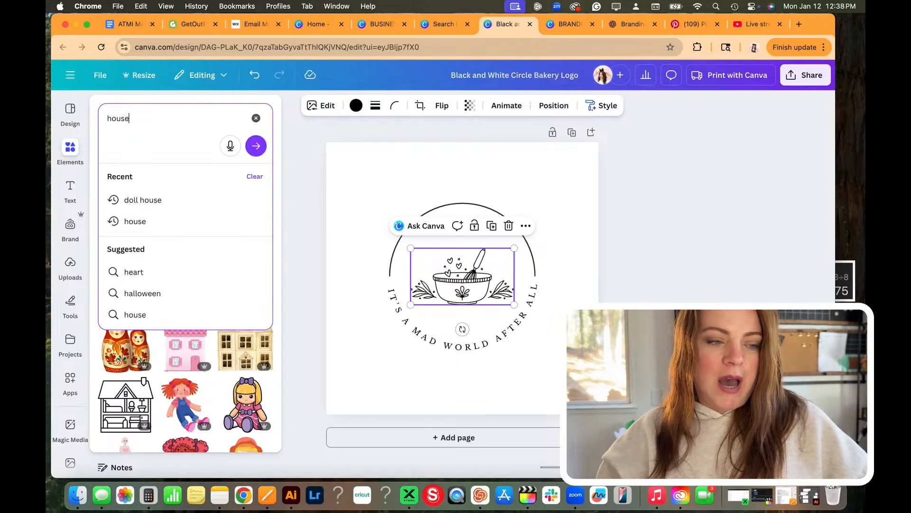
{"action": "key", "text": "Return"}
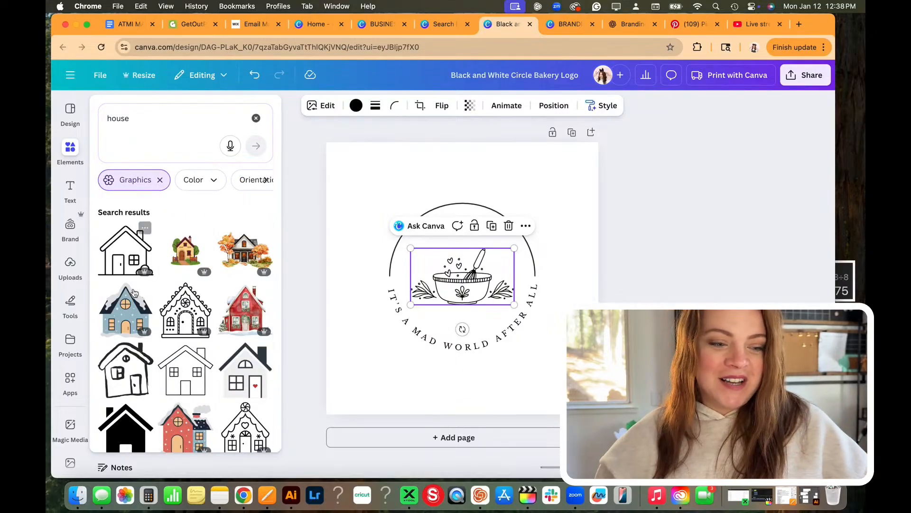
{"action": "scroll", "coordinate": [136, 299], "scroll_direction": "down", "scroll_amount": 5}
{"action": "scroll", "coordinate": [140, 323], "scroll_direction": "down", "scroll_amount": 10}
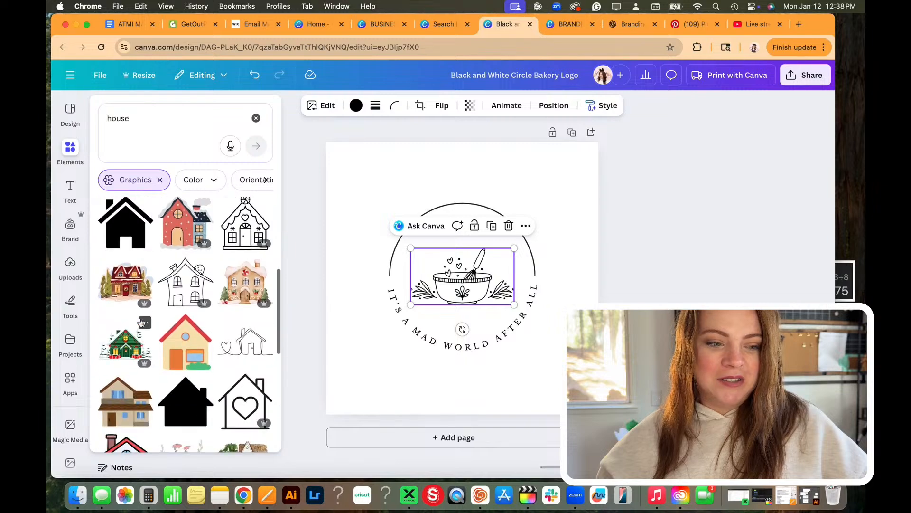
{"action": "scroll", "coordinate": [141, 322], "scroll_direction": "down", "scroll_amount": 2}
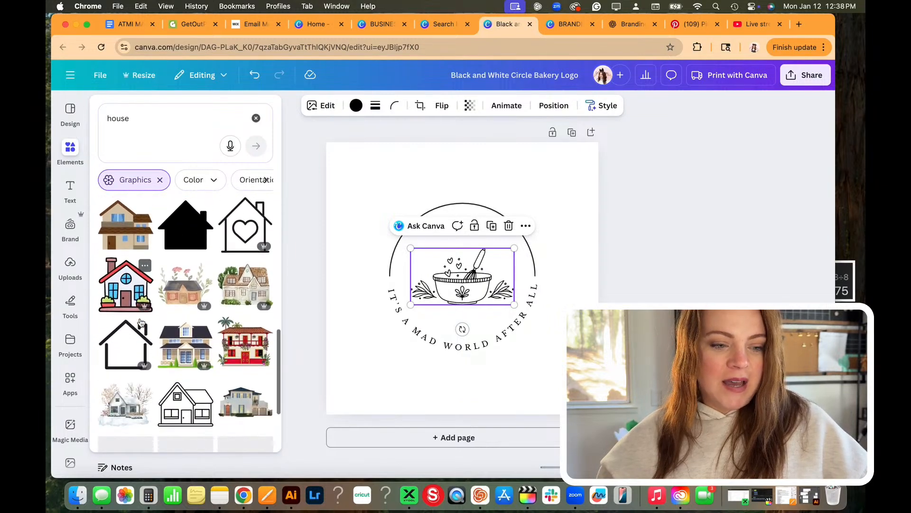
{"action": "left_click", "coordinate": [240, 283]}
{"action": "left_click", "coordinate": [489, 244]}
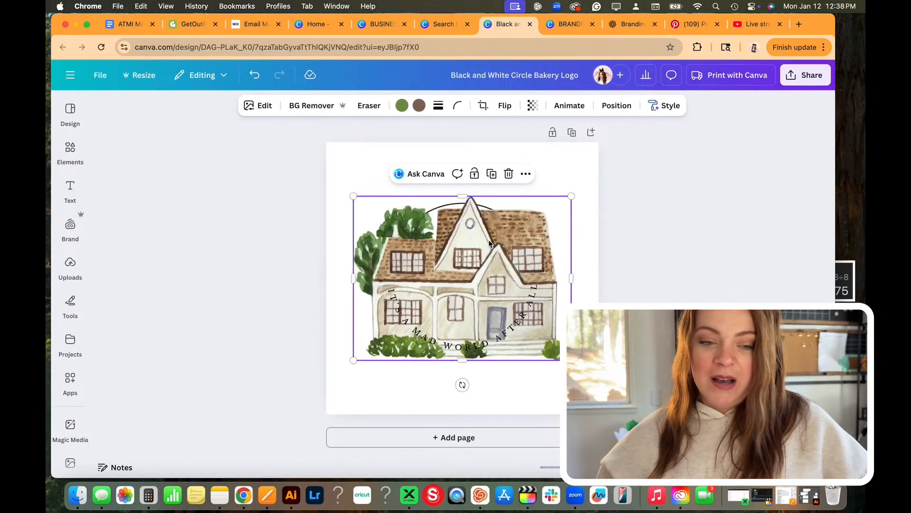
- Shrink the house graphic, move the mixing bowl out to the page's upper-left corner, and put the house inside the circle
{"action": "left_click_drag", "start_coordinate": [568, 199], "coordinate": [470, 268]}
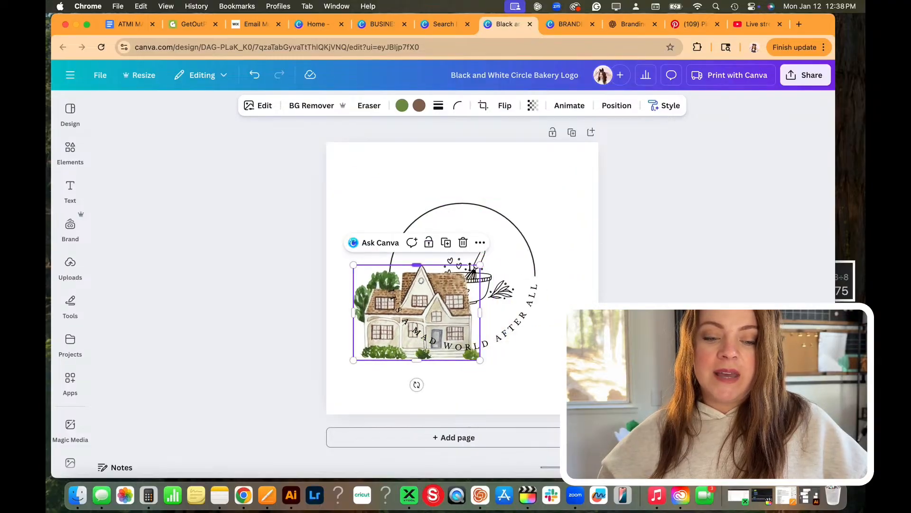
{"action": "left_click_drag", "start_coordinate": [365, 325], "coordinate": [526, 208]}
{"action": "left_click", "coordinate": [466, 274]}
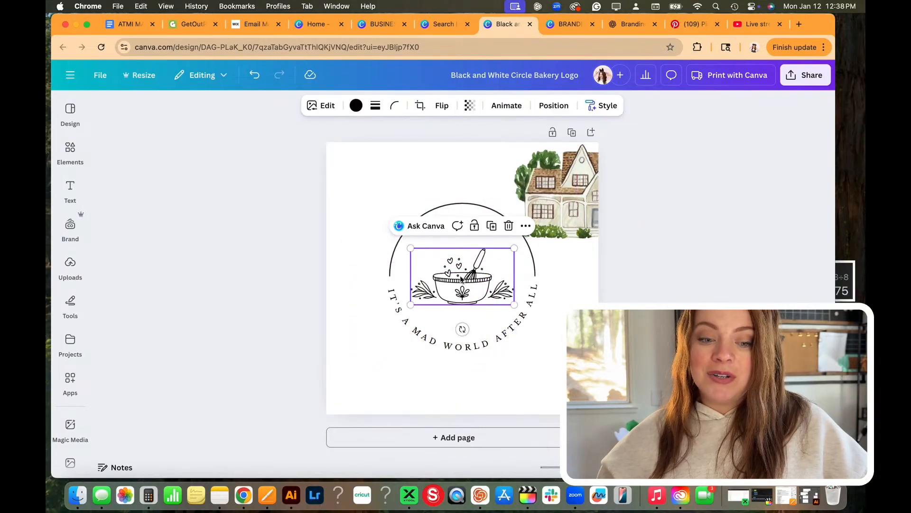
{"action": "left_click_drag", "start_coordinate": [465, 275], "coordinate": [381, 188]}
{"action": "left_click_drag", "start_coordinate": [523, 199], "coordinate": [433, 277]}
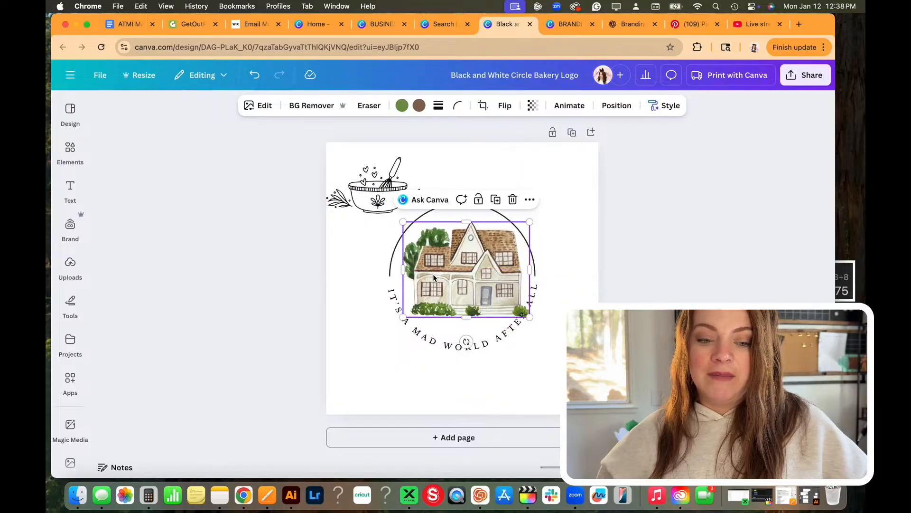
- Scale the house down further until it clears the curved text, and center it horizontally inside the circle
{"action": "left_click_drag", "start_coordinate": [529, 222], "coordinate": [506, 240]}
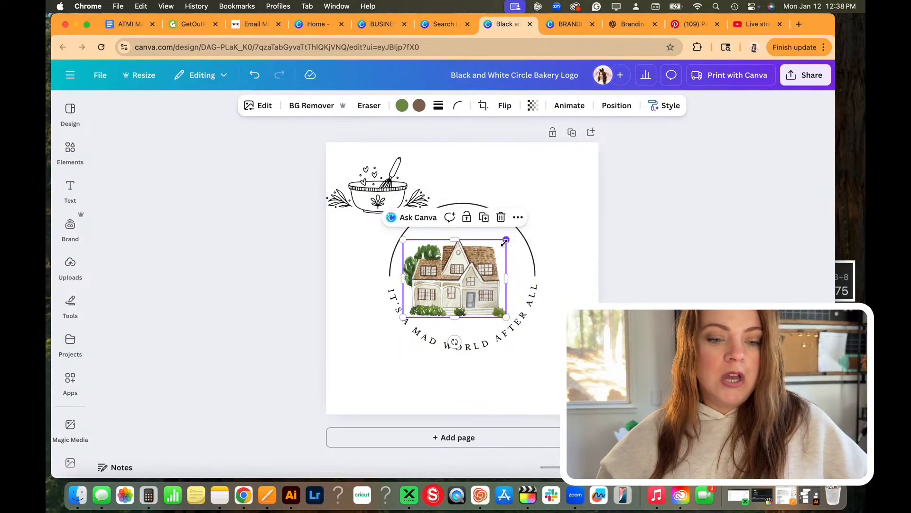
{"action": "left_click_drag", "start_coordinate": [461, 272], "coordinate": [468, 265]}
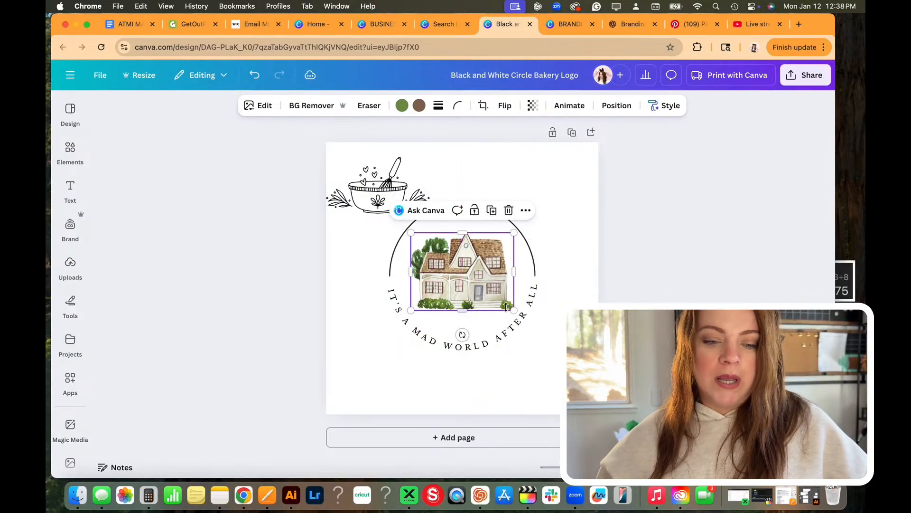
{"action": "left_click_drag", "start_coordinate": [513, 310], "coordinate": [503, 301]}
{"action": "left_click_drag", "start_coordinate": [455, 274], "coordinate": [459, 283]}
{"action": "left_click", "coordinate": [576, 225]}
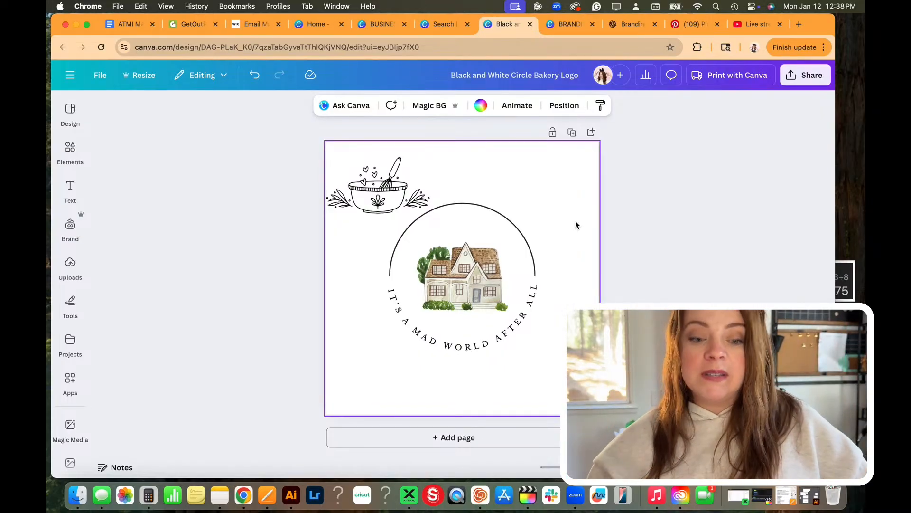
{"action": "left_click", "coordinate": [491, 258]}
{"action": "left_click_drag", "start_coordinate": [507, 311], "coordinate": [502, 306]}
{"action": "left_click_drag", "start_coordinate": [466, 280], "coordinate": [471, 281]}
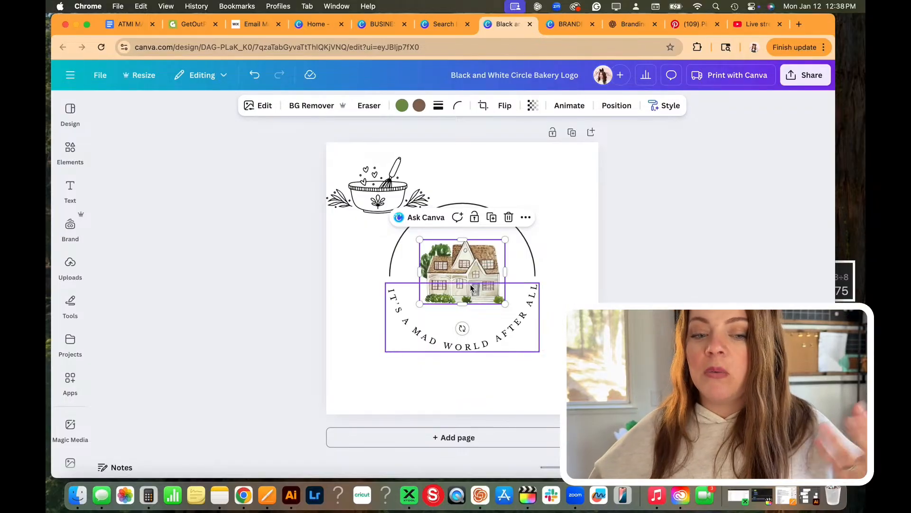
{"action": "left_click", "coordinate": [527, 209]}
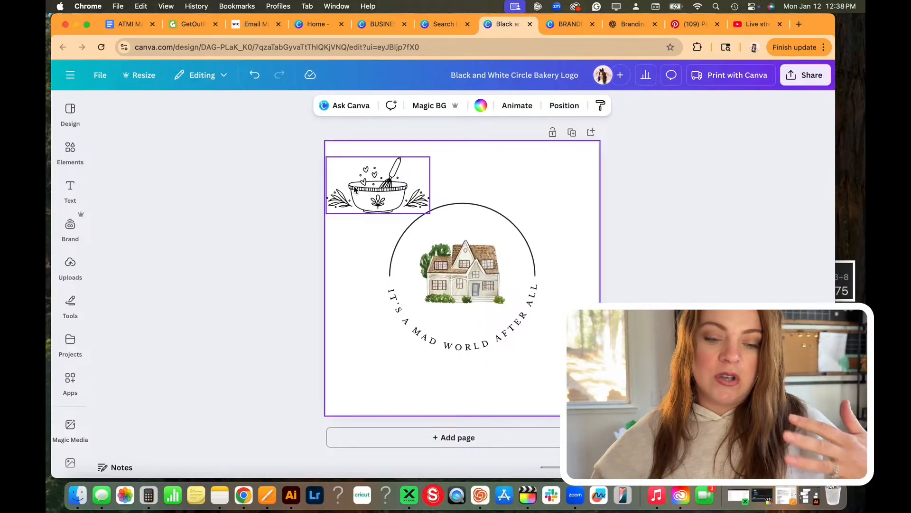
- Copy the mixing bowl's art style and apply it to the house graphic
{"action": "left_click", "coordinate": [455, 268]}
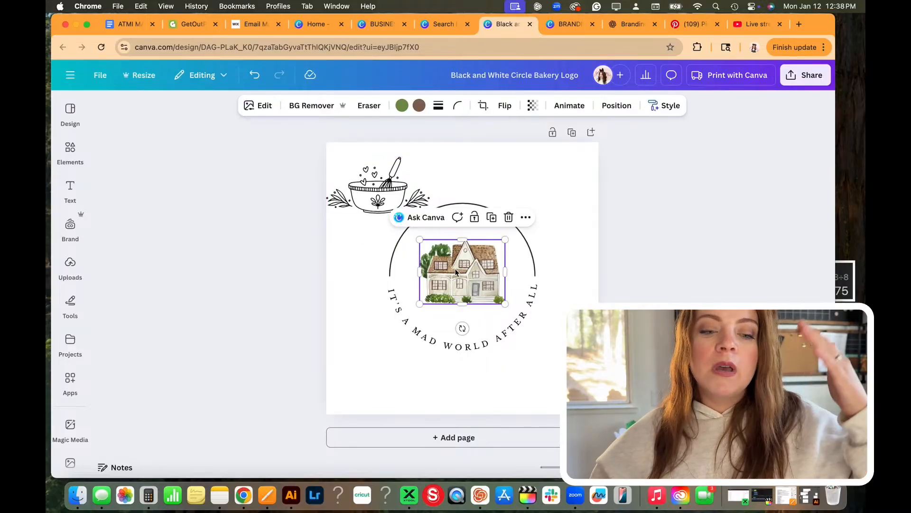
{"action": "left_click", "coordinate": [392, 182]}
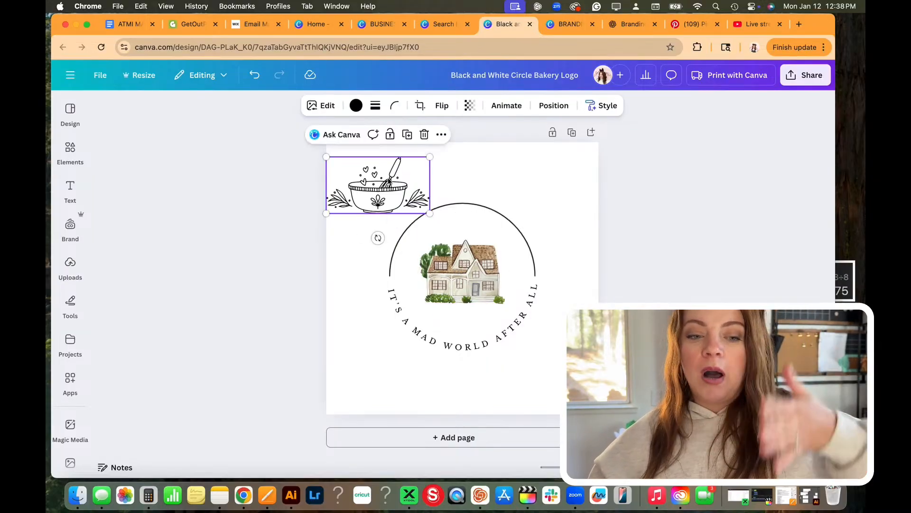
{"action": "left_click", "coordinate": [606, 107]}
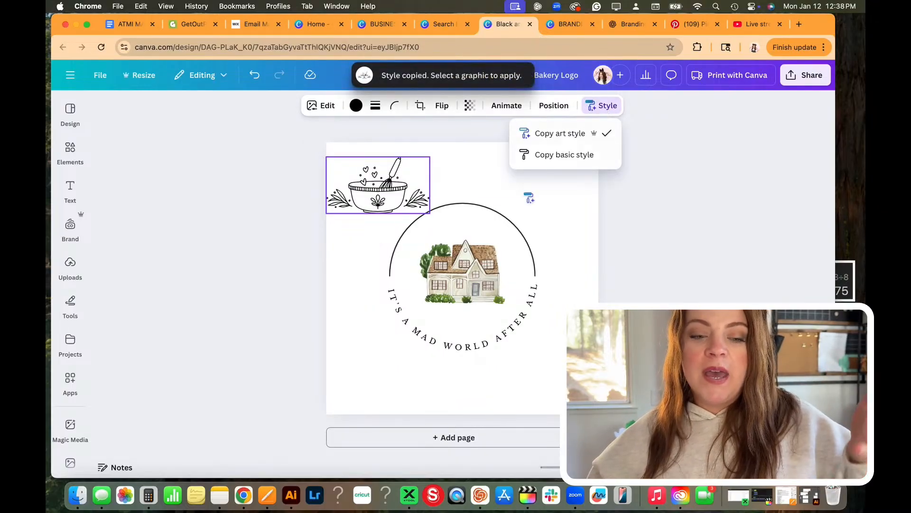
{"action": "left_click", "coordinate": [483, 269]}
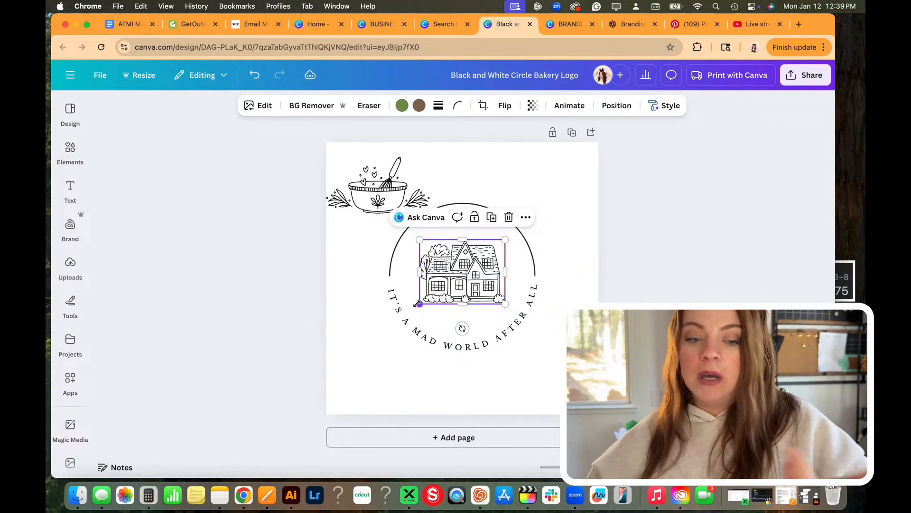
{"action": "left_click", "coordinate": [339, 337]}
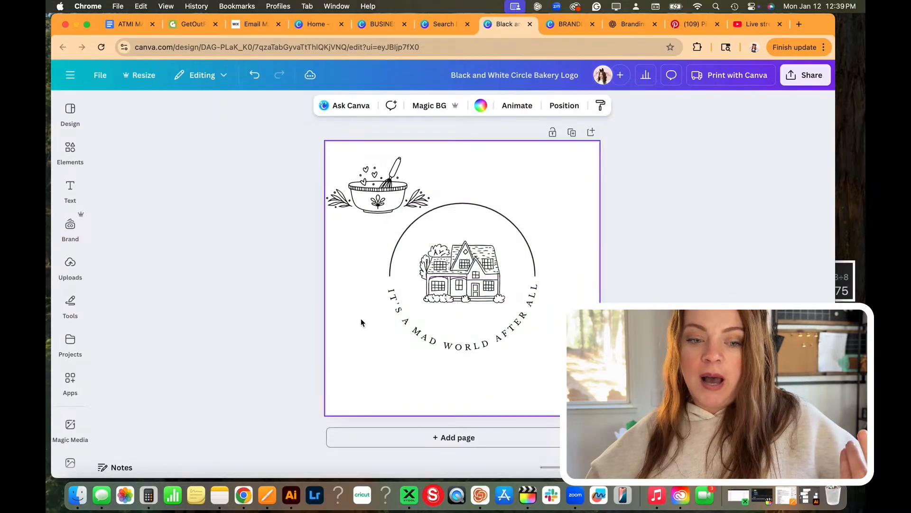
{"action": "left_click", "coordinate": [443, 275]}
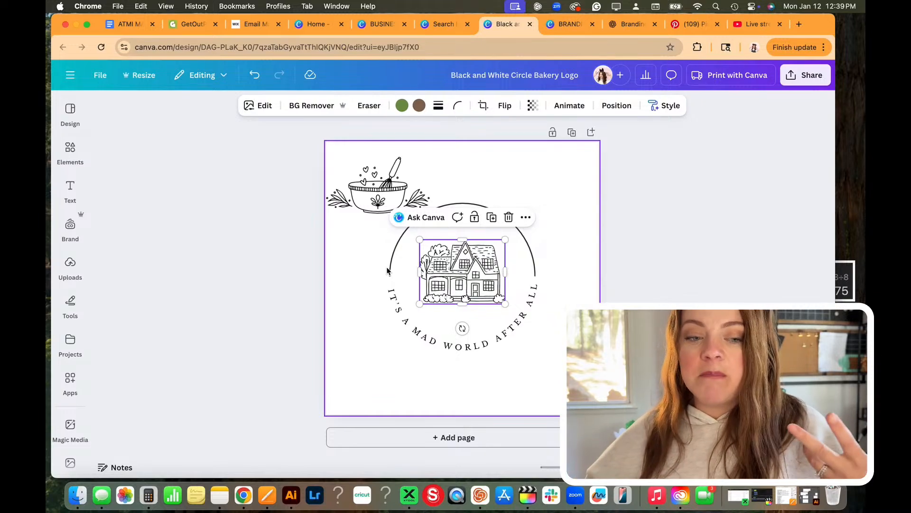
- Delete the mixing bowl graphic from the page and nudge the line-art house slightly down inside the circle
{"action": "left_click", "coordinate": [356, 199]}
{"action": "key", "text": "Delete"}
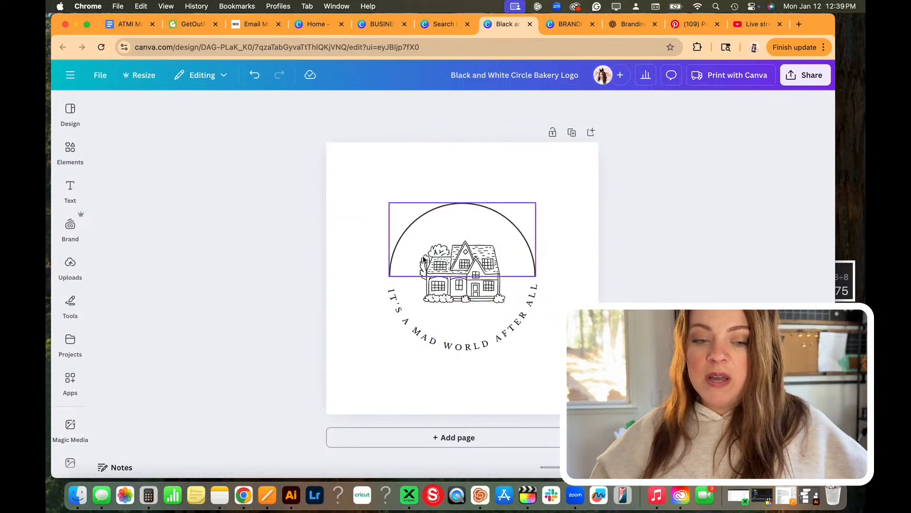
{"action": "left_click", "coordinate": [458, 288]}
{"action": "left_click_drag", "start_coordinate": [456, 274], "coordinate": [455, 278]}
{"action": "left_click", "coordinate": [290, 269]}
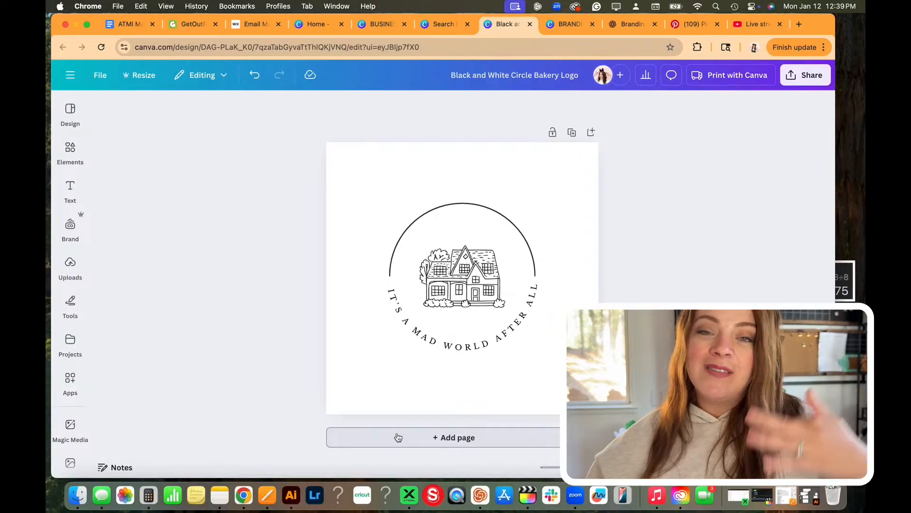
- Add a second page to the design and search the templates for "logo"
{"action": "left_click", "coordinate": [399, 437]}
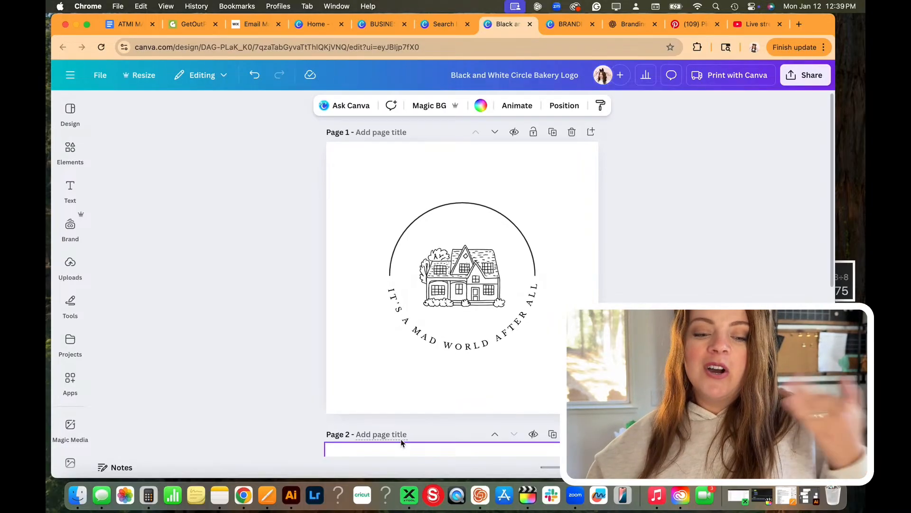
{"action": "left_click", "coordinate": [71, 109]}
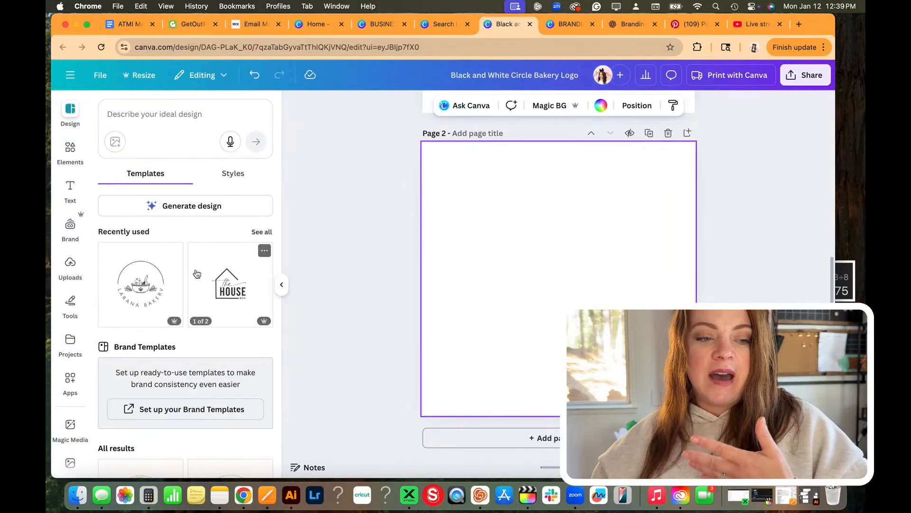
{"action": "left_click", "coordinate": [164, 124]}
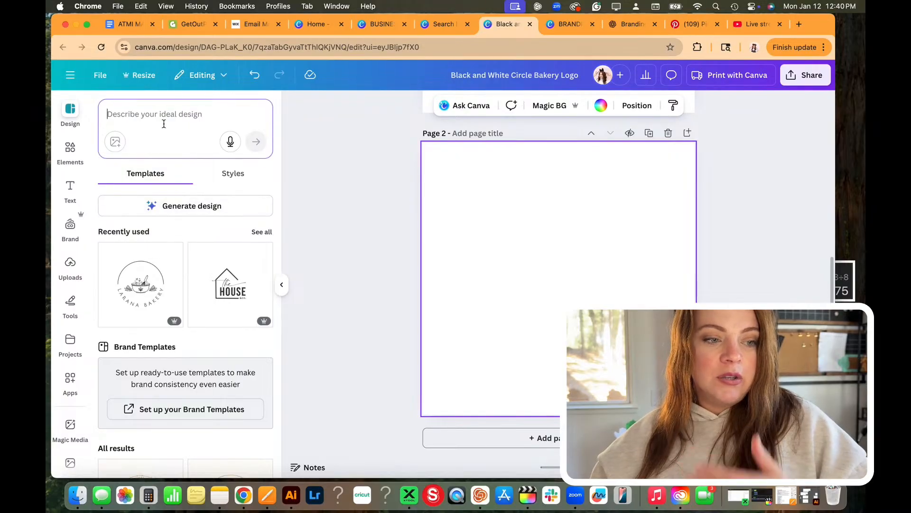
{"action": "type", "text": "logo"}
{"action": "key", "text": "Return"}
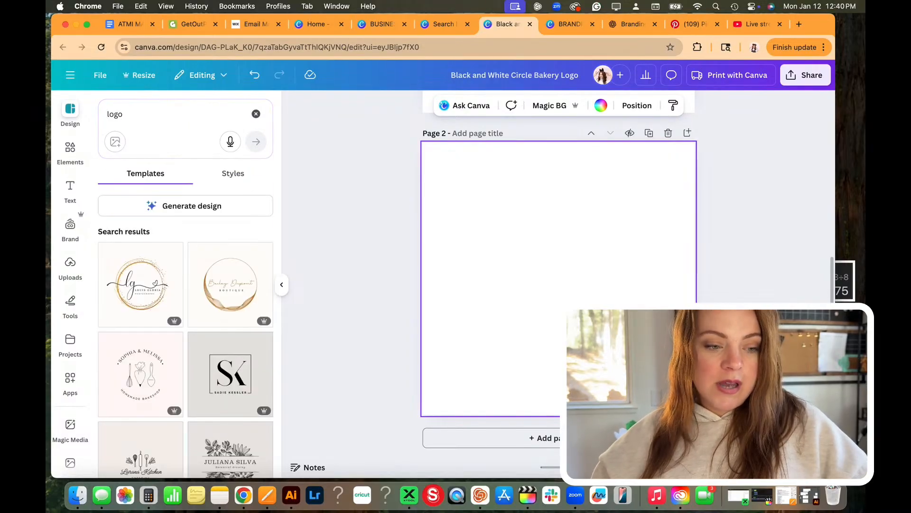
- Browse the logo templates and apply the Black White Minimalist Professional Initial Logo with the overlapping SD monogram to page 2
{"action": "scroll", "coordinate": [156, 378], "scroll_direction": "down", "scroll_amount": 2}
{"action": "scroll", "coordinate": [156, 377], "scroll_direction": "down", "scroll_amount": 10}
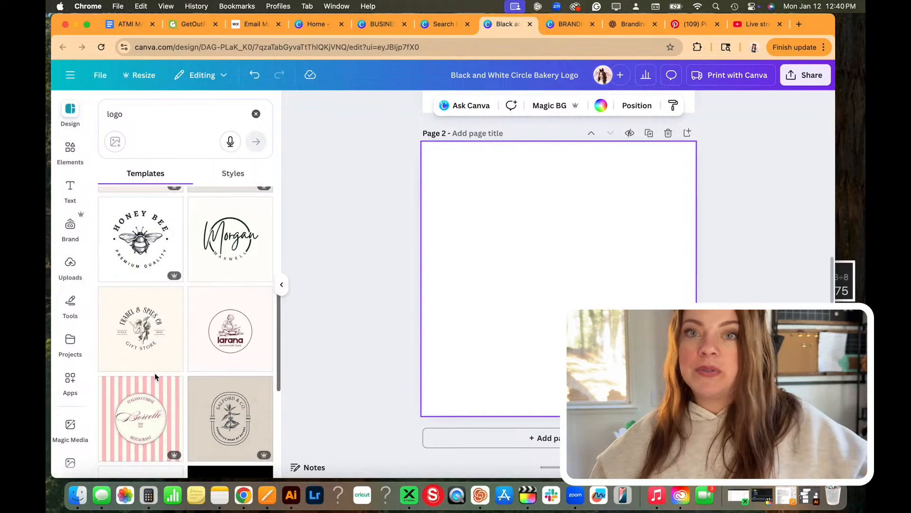
{"action": "scroll", "coordinate": [156, 378], "scroll_direction": "down", "scroll_amount": 10}
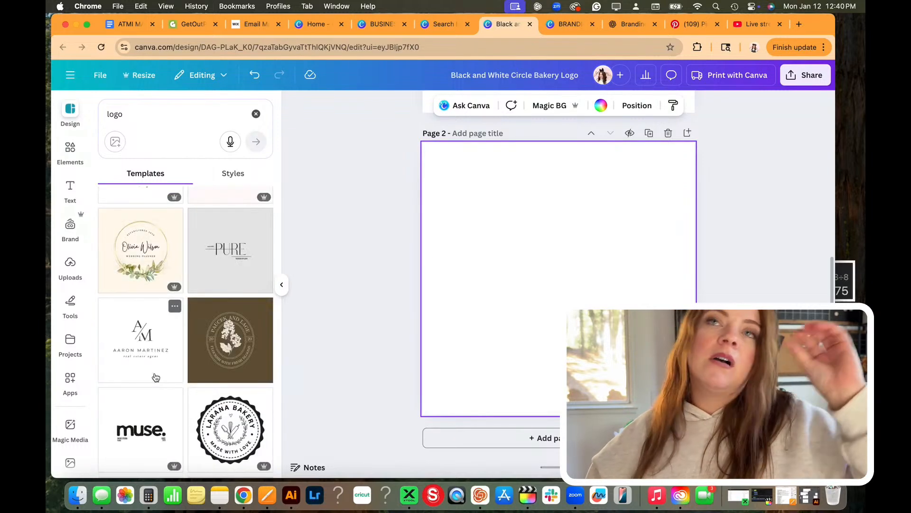
{"action": "scroll", "coordinate": [156, 378], "scroll_direction": "down", "scroll_amount": 5}
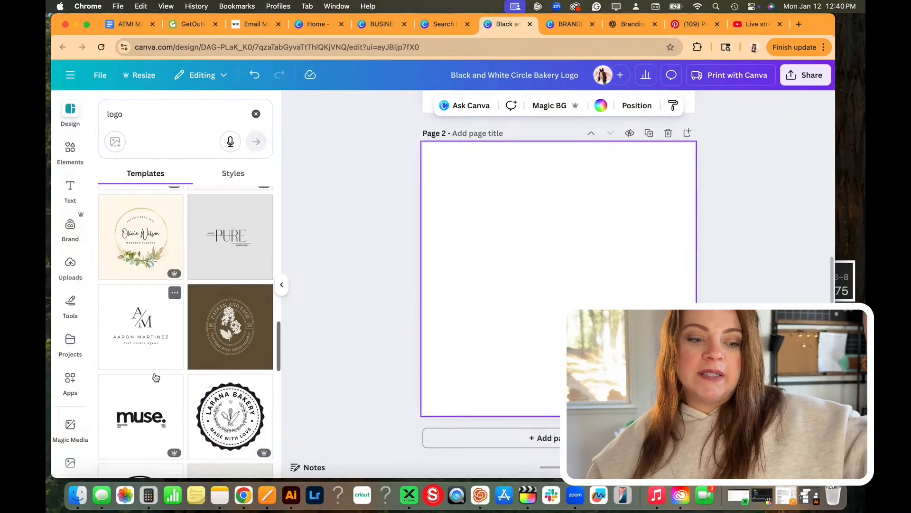
{"action": "scroll", "coordinate": [156, 377], "scroll_direction": "down", "scroll_amount": 8}
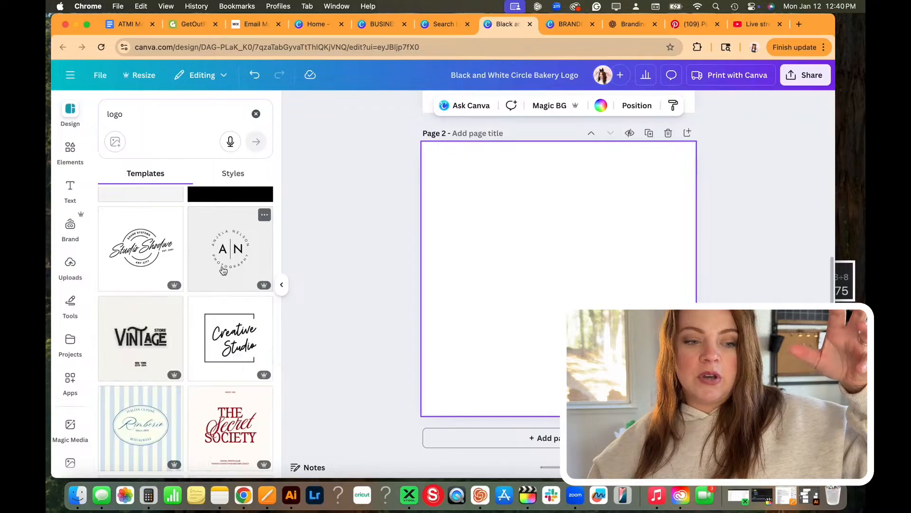
{"action": "scroll", "coordinate": [206, 329], "scroll_direction": "down", "scroll_amount": 3}
{"action": "scroll", "coordinate": [201, 357], "scroll_direction": "down", "scroll_amount": 5}
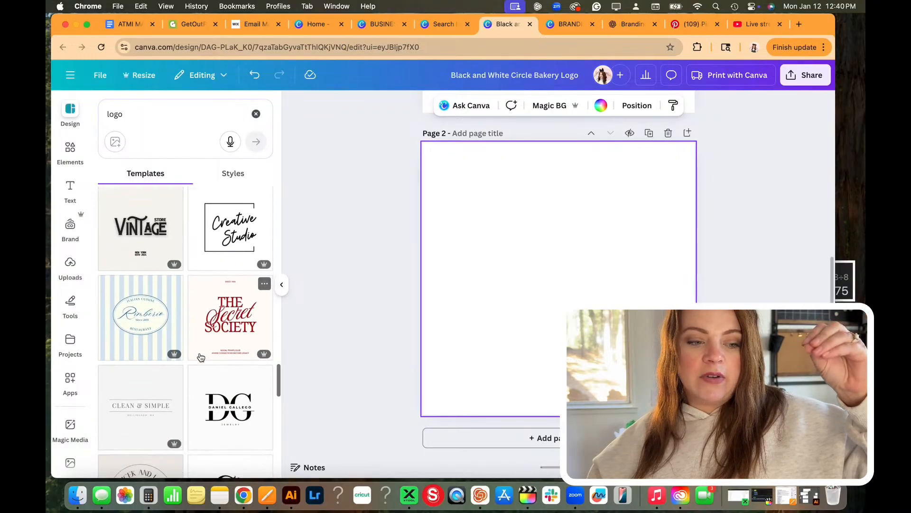
{"action": "scroll", "coordinate": [201, 357], "scroll_direction": "down", "scroll_amount": 6}
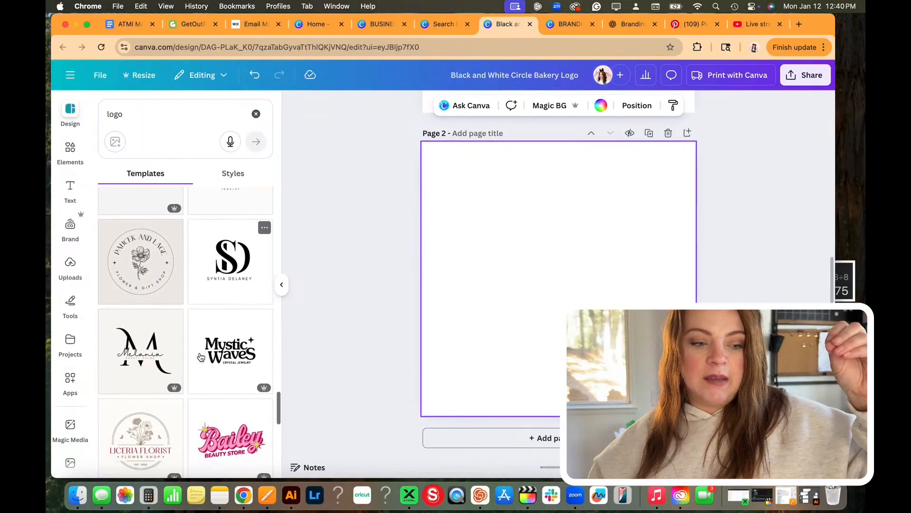
{"action": "scroll", "coordinate": [201, 357], "scroll_direction": "up", "scroll_amount": 3}
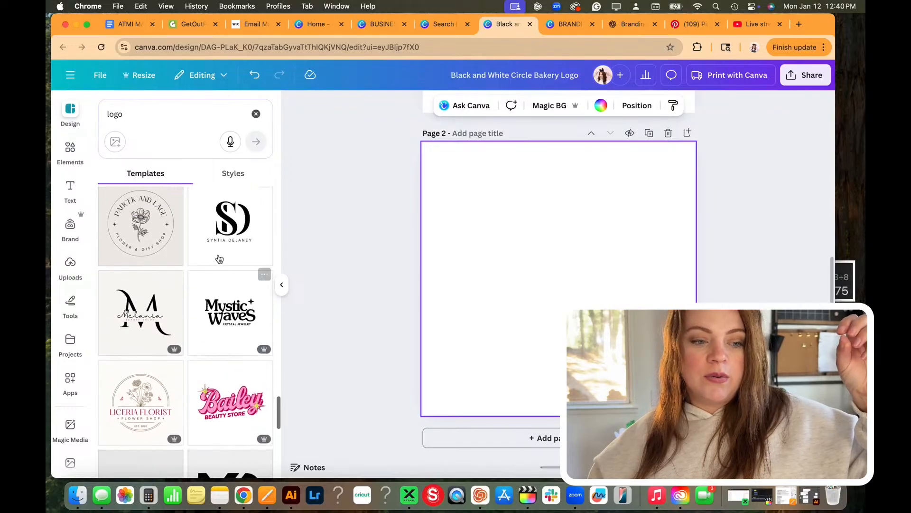
{"action": "left_click", "coordinate": [220, 238]}
- Select the monogram's letter S and examine its text effects, including the Outline style and its thickness and color settings
{"action": "mouse_move", "coordinate": [529, 252]}
{"action": "left_mouse_down"}
{"action": "mouse_move", "coordinate": [503, 249]}
{"action": "mouse_move", "coordinate": [551, 250]}
{"action": "mouse_move", "coordinate": [475, 246]}
{"action": "mouse_move", "coordinate": [526, 254]}
{"action": "left_mouse_up"}
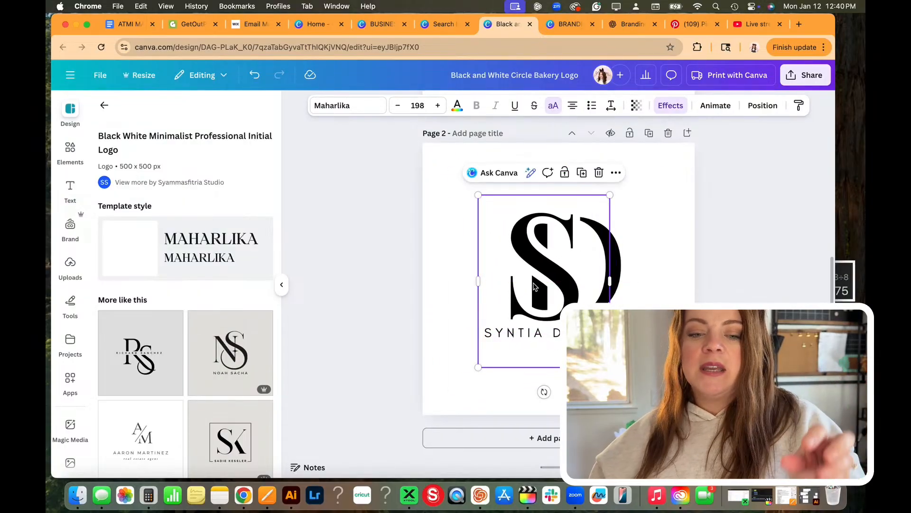
{"action": "left_click", "coordinate": [667, 108]}
{"action": "scroll", "coordinate": [112, 419], "scroll_direction": "down", "scroll_amount": 5}
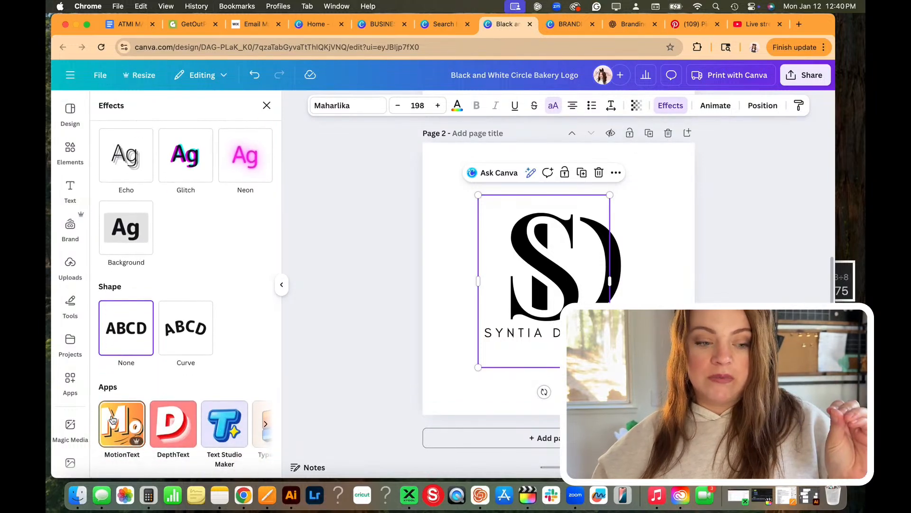
{"action": "scroll", "coordinate": [113, 419], "scroll_direction": "up", "scroll_amount": 5}
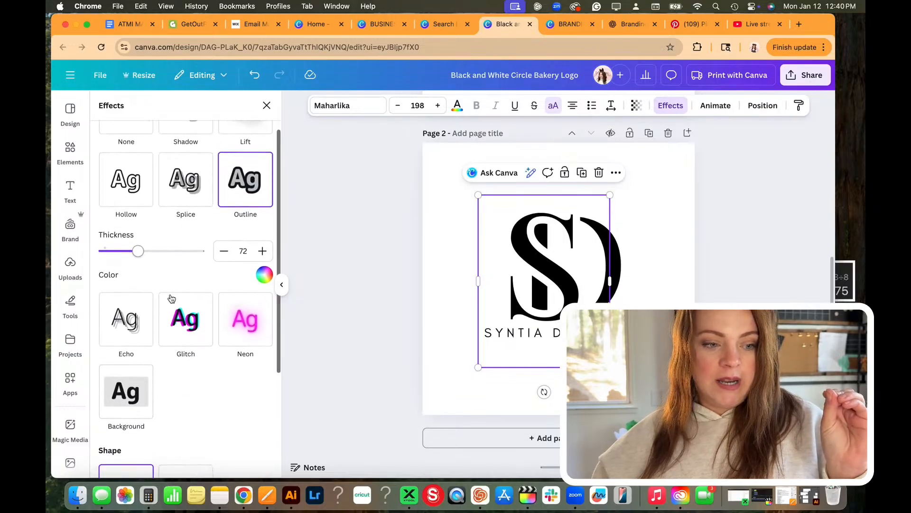
{"action": "scroll", "coordinate": [170, 299], "scroll_direction": "down", "scroll_amount": 1}
{"action": "scroll", "coordinate": [209, 266], "scroll_direction": "down", "scroll_amount": 3}
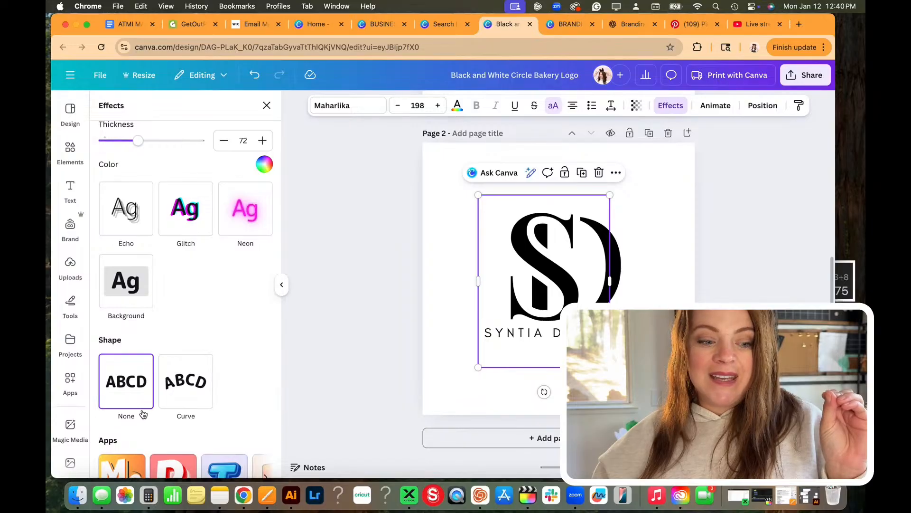
{"action": "scroll", "coordinate": [139, 411], "scroll_direction": "down", "scroll_amount": 1}
{"action": "scroll", "coordinate": [136, 361], "scroll_direction": "up", "scroll_amount": 2}
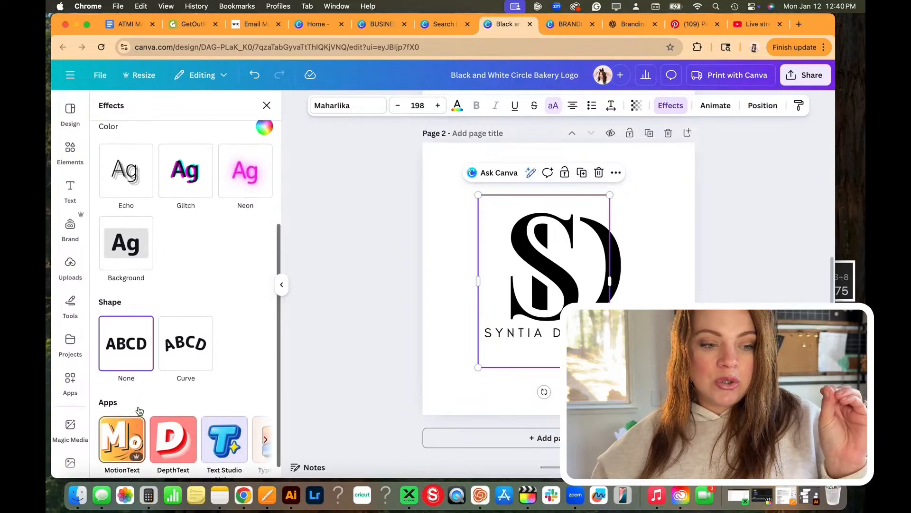
{"action": "scroll", "coordinate": [135, 314], "scroll_direction": "up", "scroll_amount": 3}
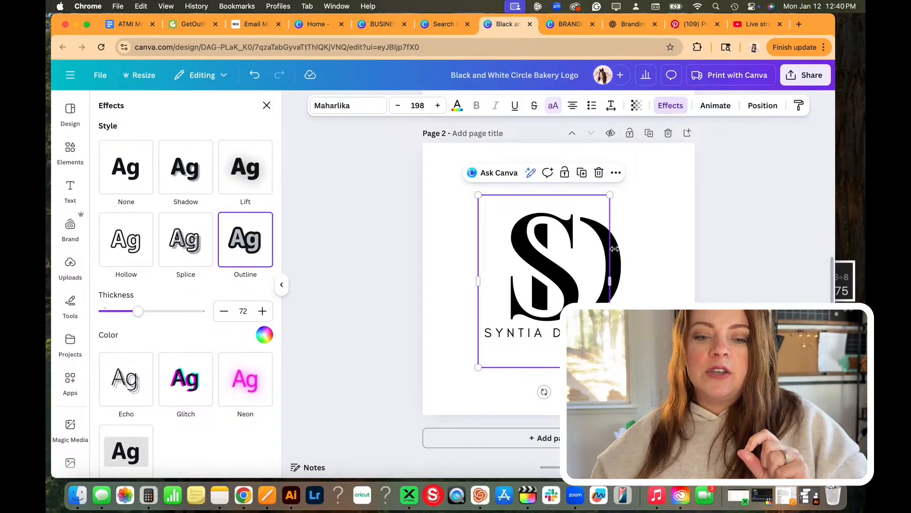
- Move the letter D sideways out from behind the S to separate the two letters, and undo the move
{"action": "left_click", "coordinate": [629, 251]}
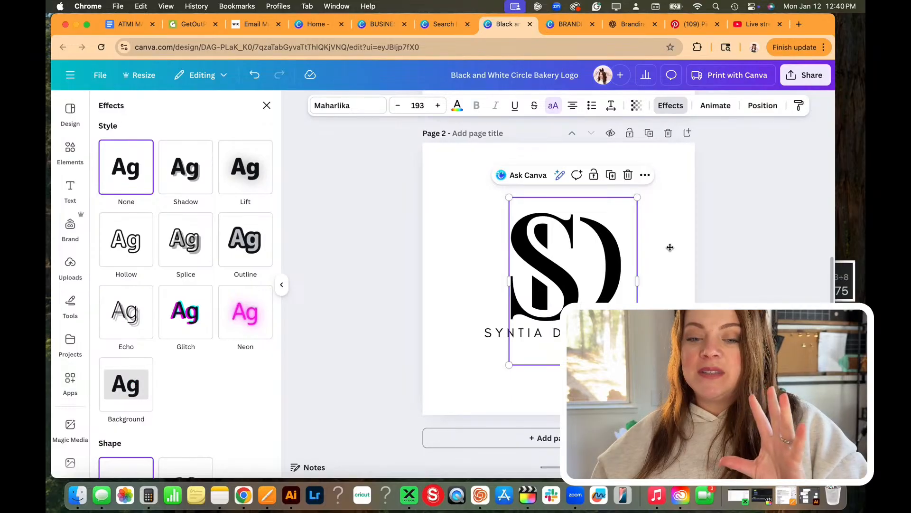
{"action": "left_click_drag", "start_coordinate": [670, 247], "coordinate": [728, 245]}
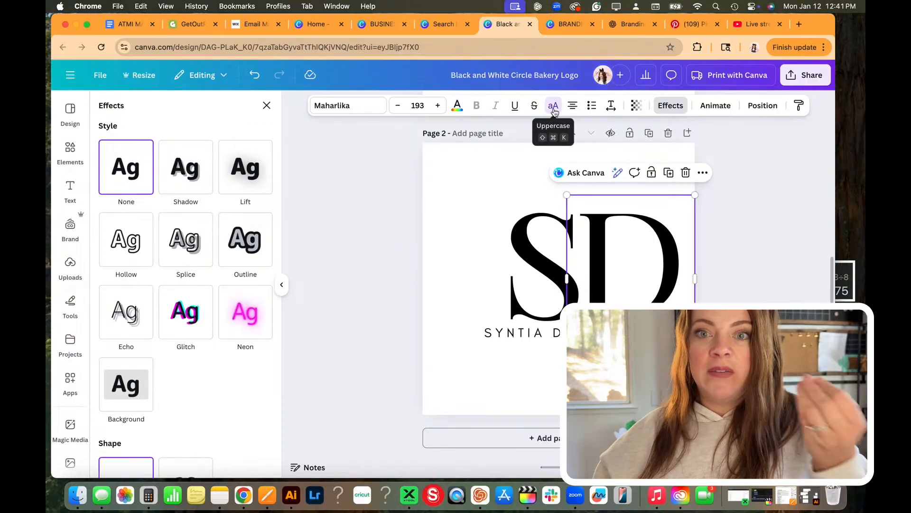
{"action": "left_click", "coordinate": [672, 108]}
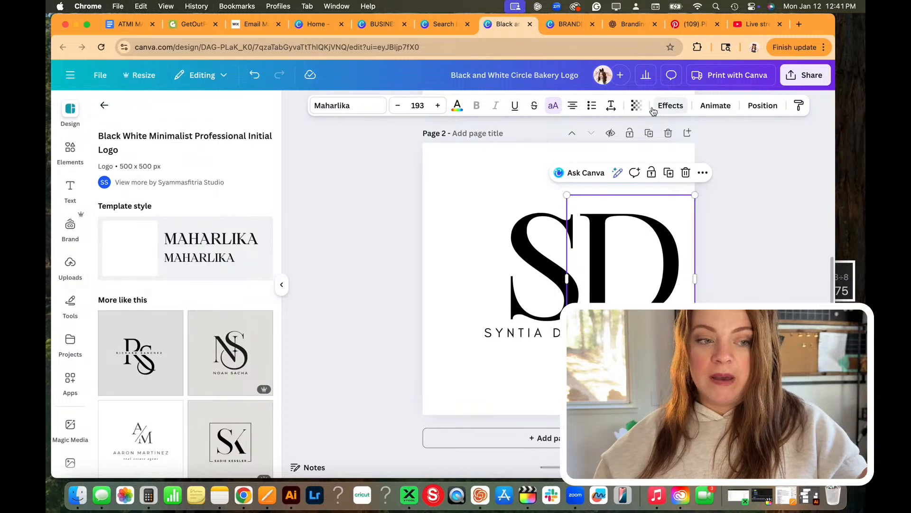
{"action": "scroll", "coordinate": [210, 252], "scroll_direction": "down", "scroll_amount": 6}
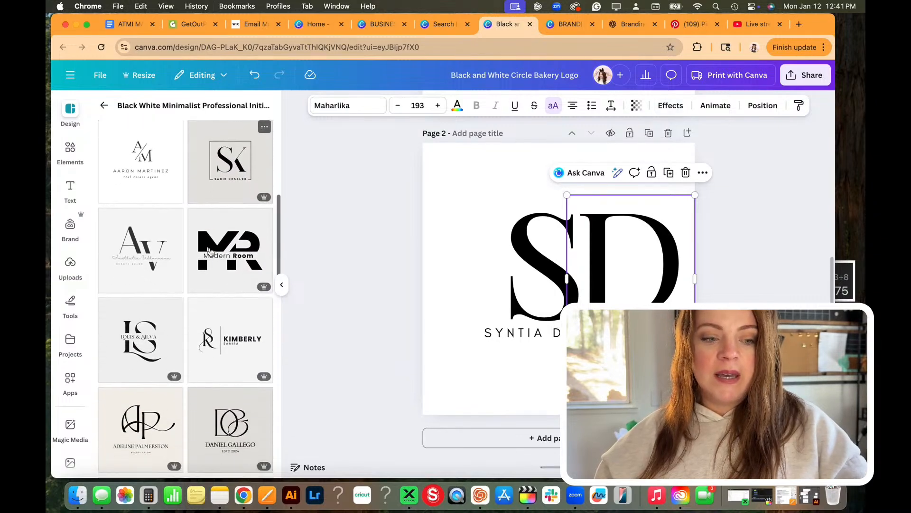
{"action": "scroll", "coordinate": [210, 252], "scroll_direction": "up", "scroll_amount": 6}
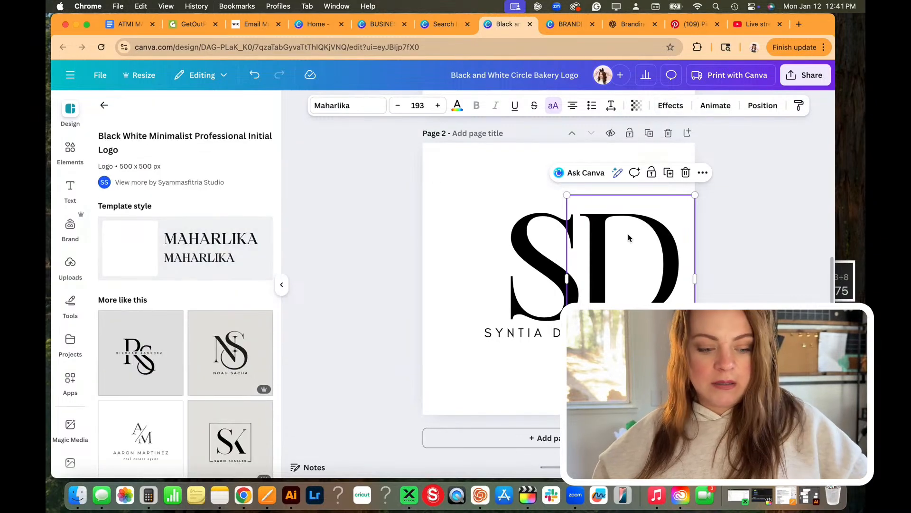
{"action": "left_click", "coordinate": [531, 206]}
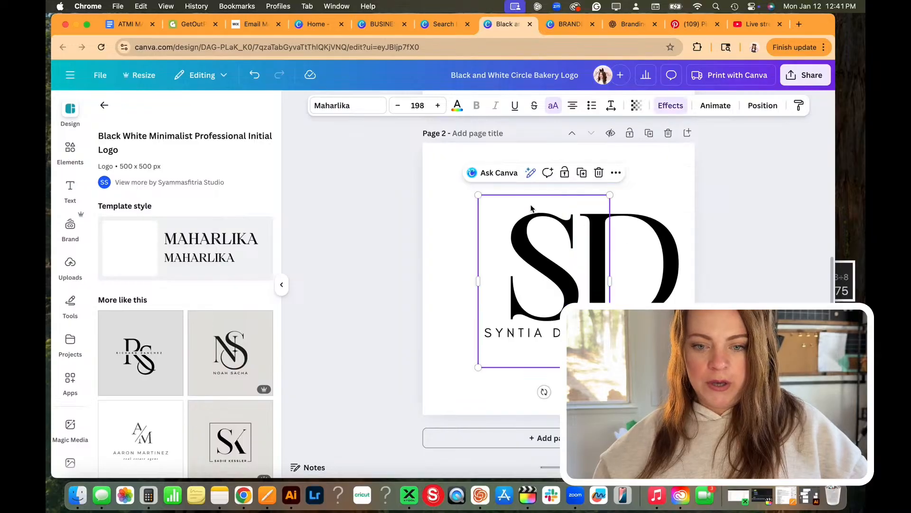
{"action": "left_click", "coordinate": [631, 212]}
{"action": "key", "text": "super+z"}
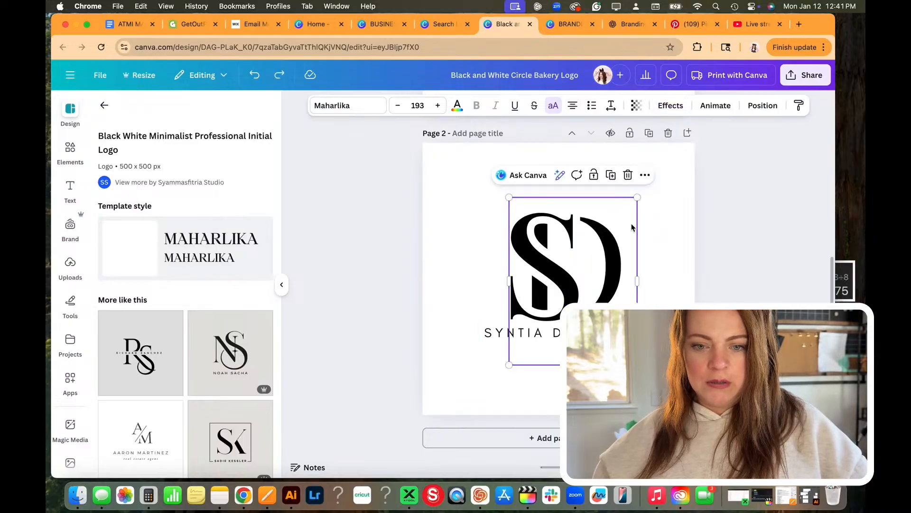
- Reopen the text effects for the letter S and review the available styles, shapes and apps
{"action": "left_click", "coordinate": [536, 253]}
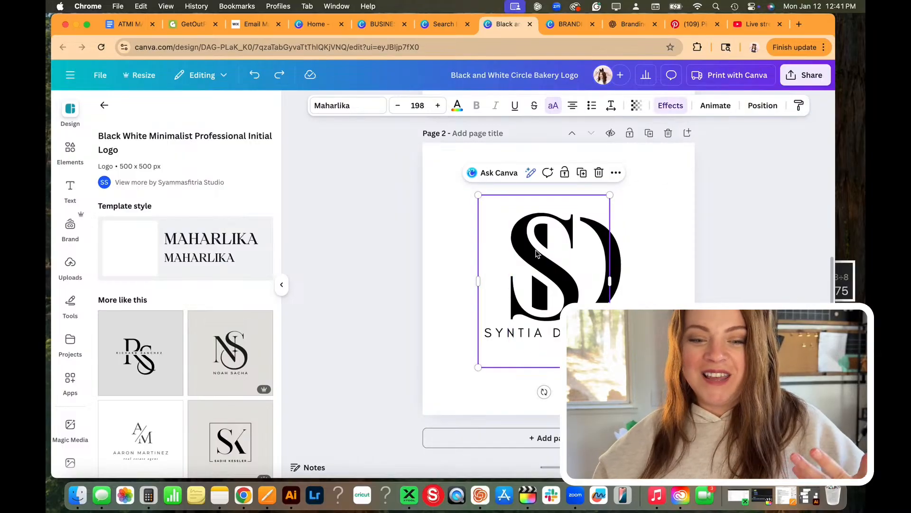
{"action": "left_click", "coordinate": [672, 106]}
{"action": "scroll", "coordinate": [189, 383], "scroll_direction": "down", "scroll_amount": 3}
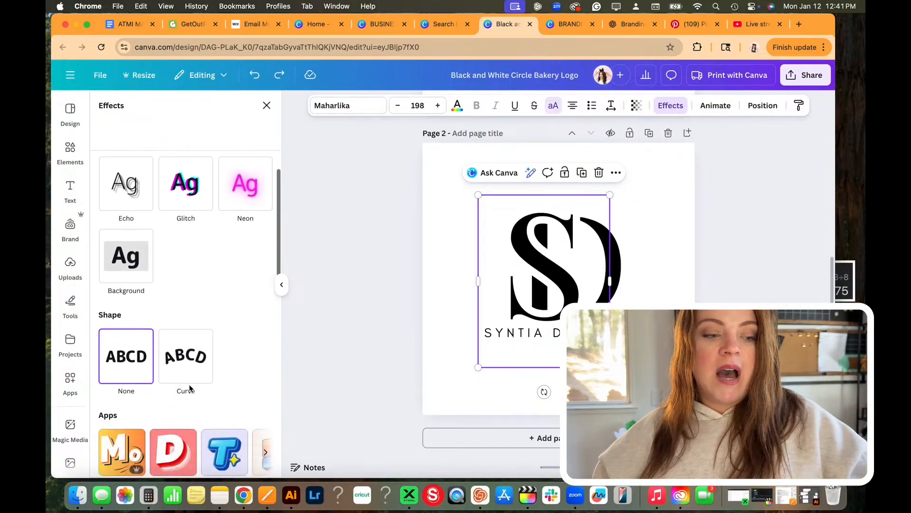
{"action": "scroll", "coordinate": [111, 363], "scroll_direction": "down", "scroll_amount": 4}
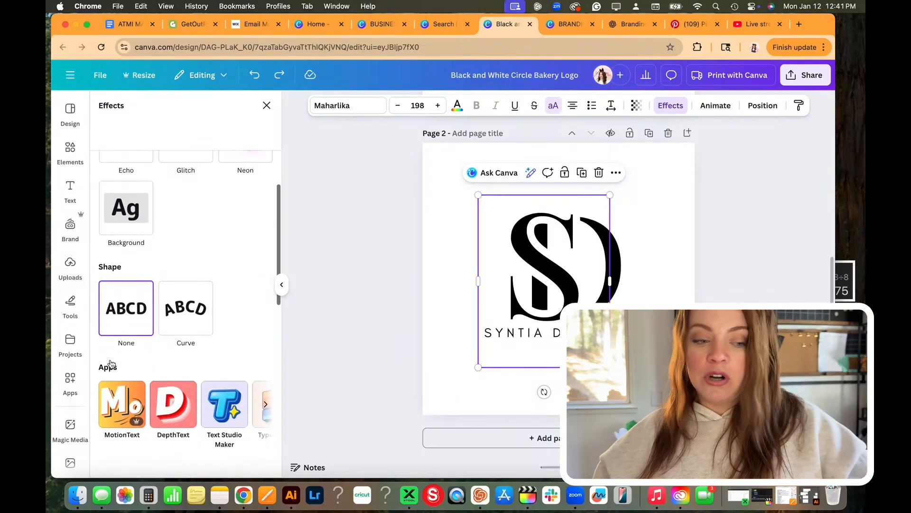
{"action": "scroll", "coordinate": [129, 290], "scroll_direction": "up", "scroll_amount": 6}
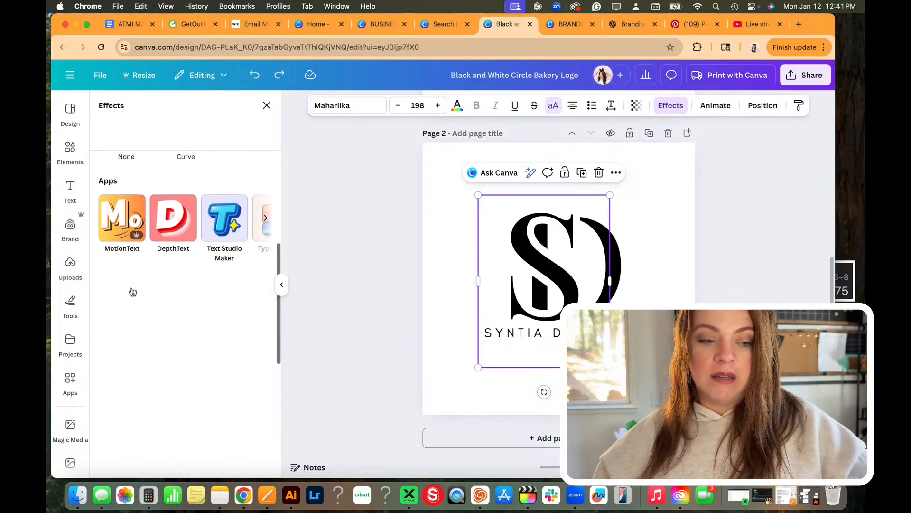
{"action": "scroll", "coordinate": [261, 260], "scroll_direction": "up", "scroll_amount": 1}
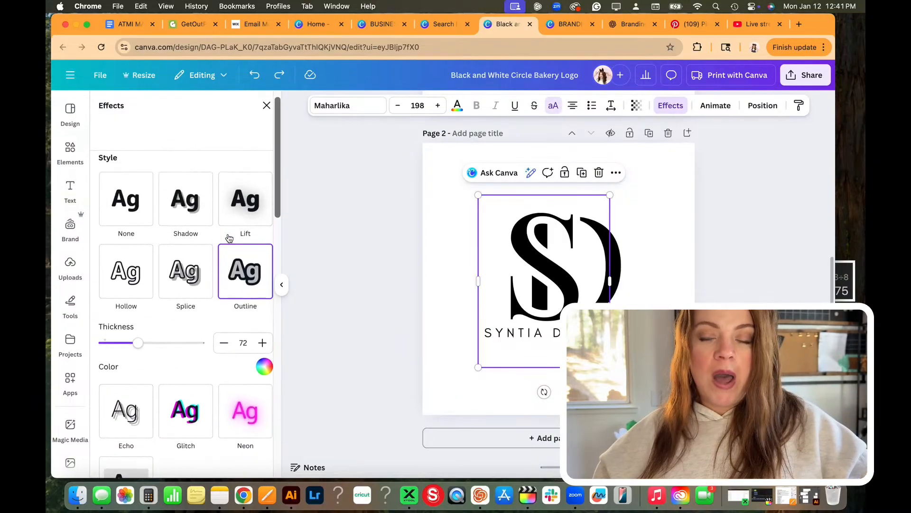
{"action": "scroll", "coordinate": [244, 293], "scroll_direction": "down", "scroll_amount": 1}
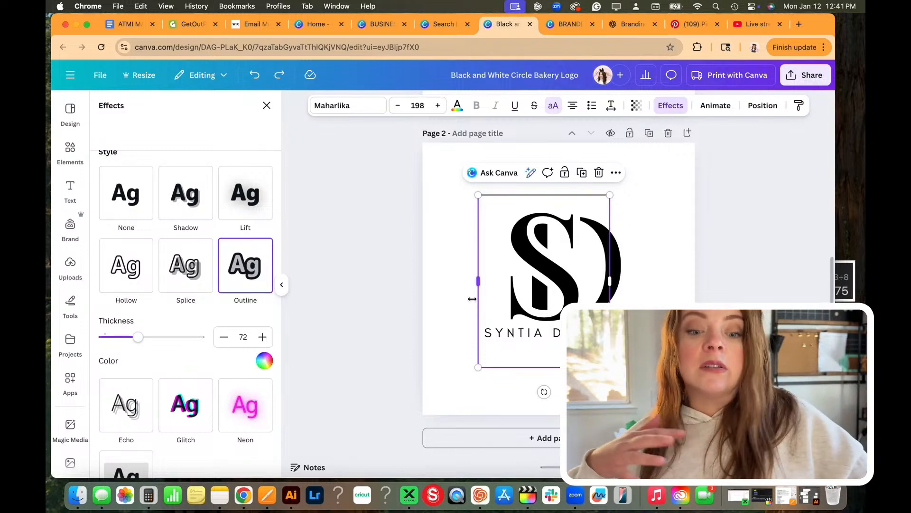
- Replace the monogram's letter S with "M" and shift it left so it overlaps less of the D
{"action": "double_click", "coordinate": [553, 287]}
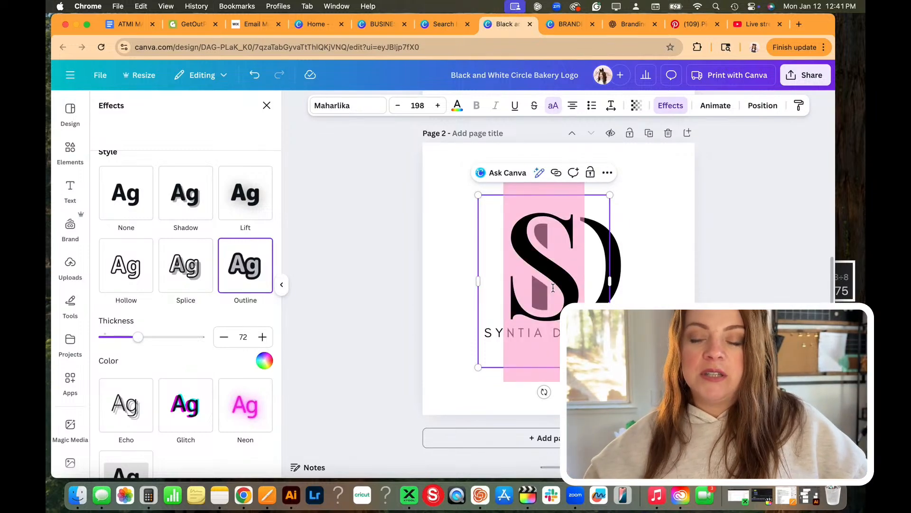
{"action": "type", "text": "M"}
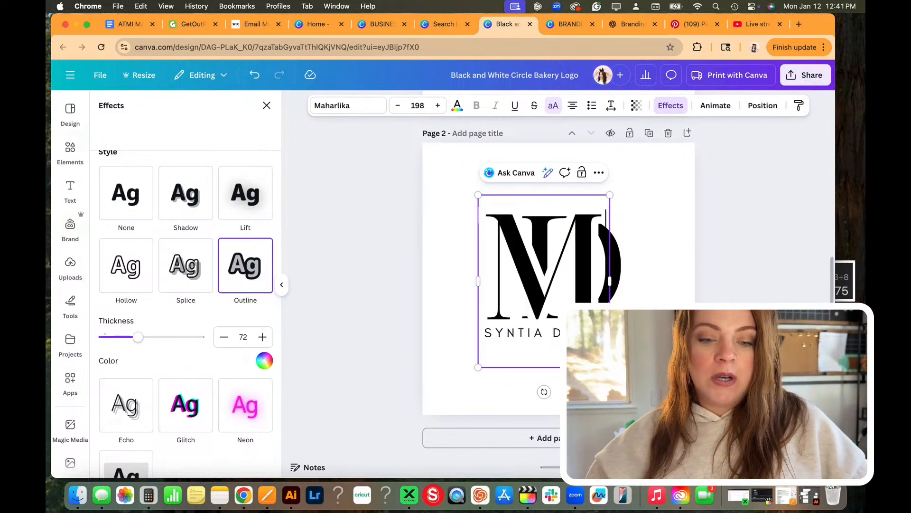
{"action": "left_click", "coordinate": [676, 293]}
{"action": "left_click_drag", "start_coordinate": [556, 262], "coordinate": [518, 261]}
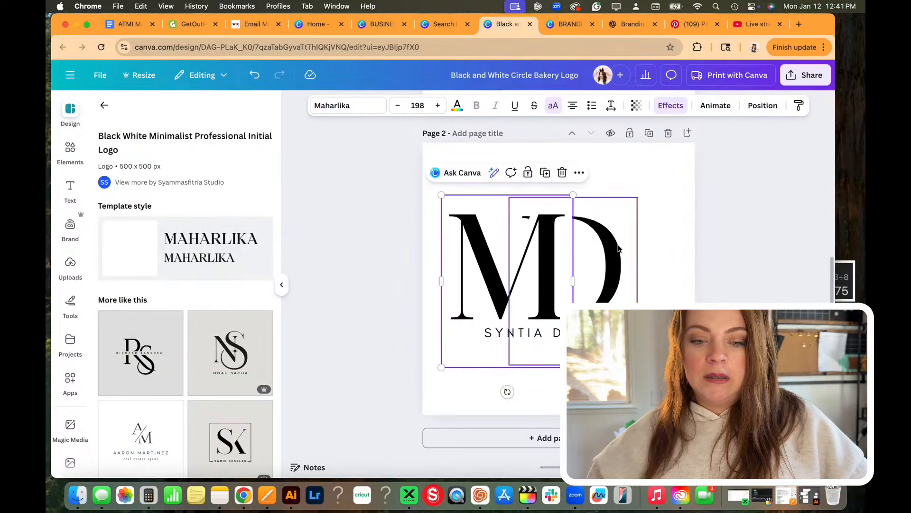
- Replace the monogram's letter D with "W" and shift the M right so it overlaps more of the W
{"action": "left_click", "coordinate": [616, 245]}
{"action": "double_click", "coordinate": [618, 247]}
{"action": "type", "text": "W"}
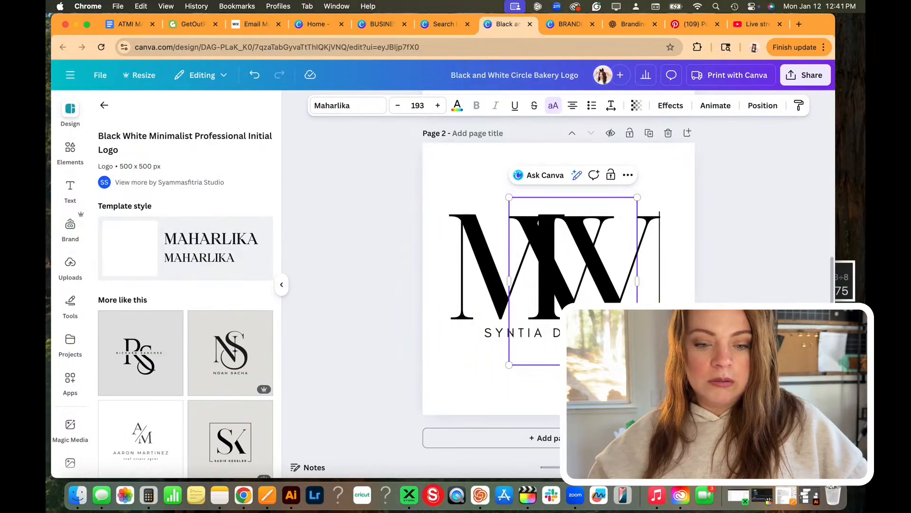
{"action": "key", "text": "Escape"}
{"action": "left_click_drag", "start_coordinate": [511, 273], "coordinate": [532, 272]}
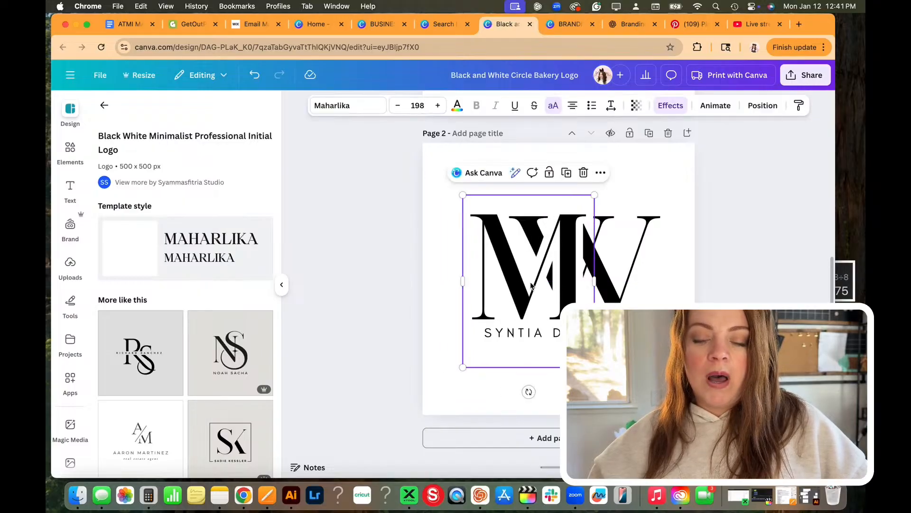
- Examine the color setting of the letter M's Outline effect and the text effects of the letter W
{"action": "left_click", "coordinate": [667, 104]}
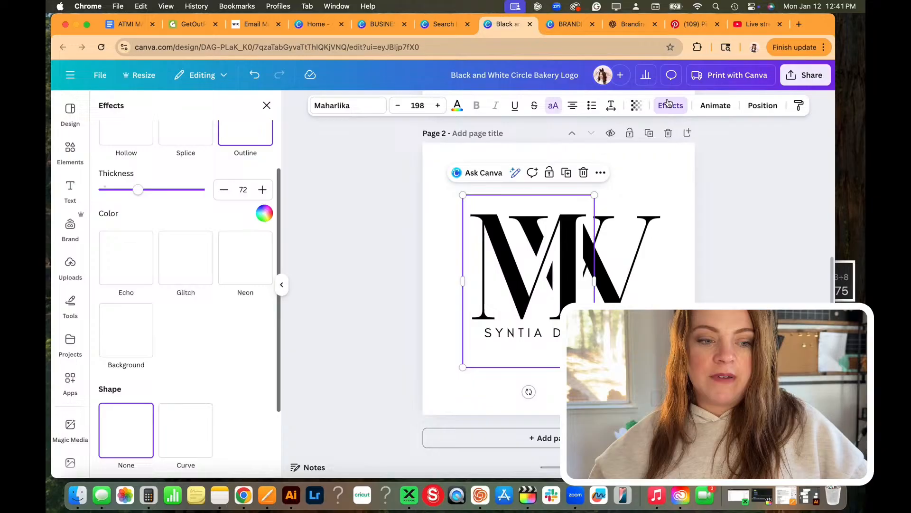
{"action": "left_click", "coordinate": [265, 210]}
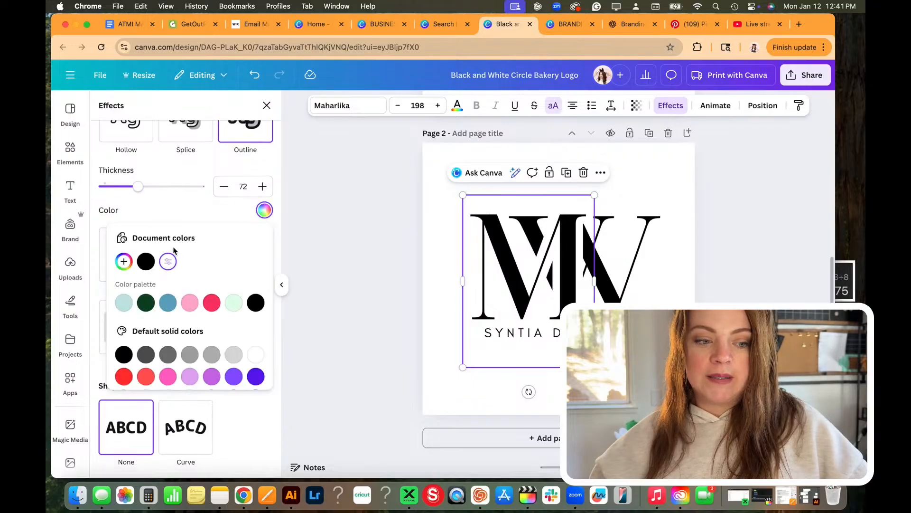
{"action": "left_click", "coordinate": [246, 208]}
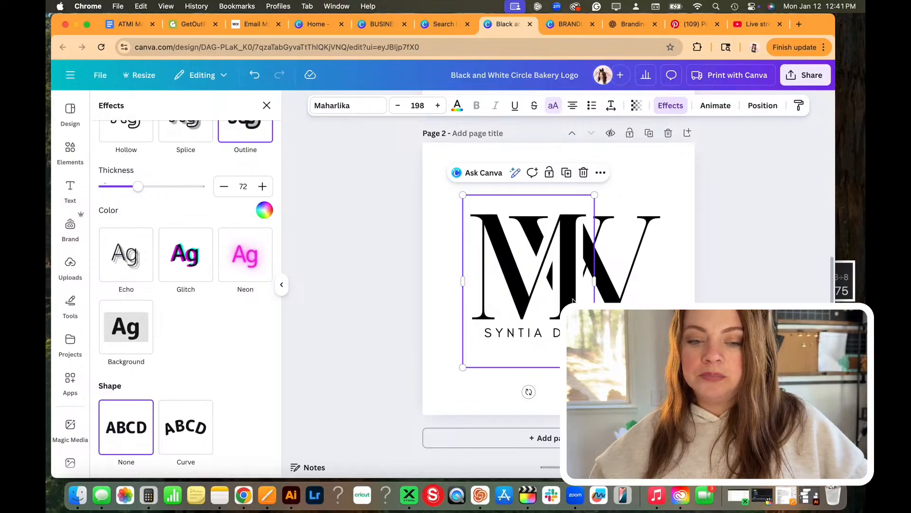
{"action": "left_click", "coordinate": [622, 274]}
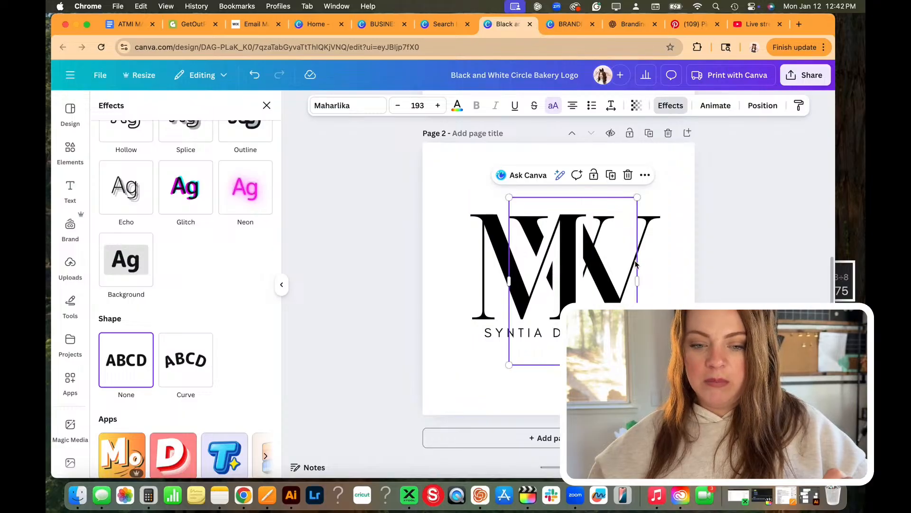
{"action": "left_click", "coordinate": [650, 233]}
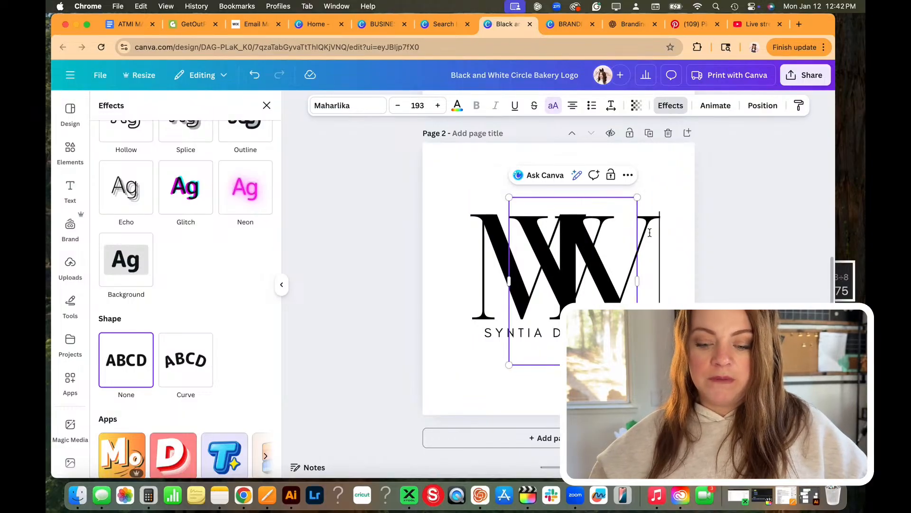
{"action": "left_click", "coordinate": [696, 252]}
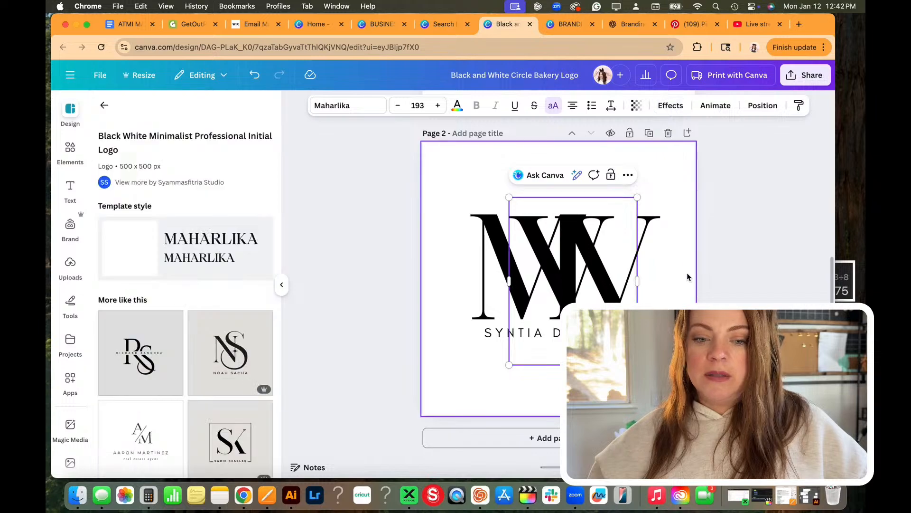
{"action": "left_click", "coordinate": [686, 270]}
{"action": "left_click", "coordinate": [647, 249]}
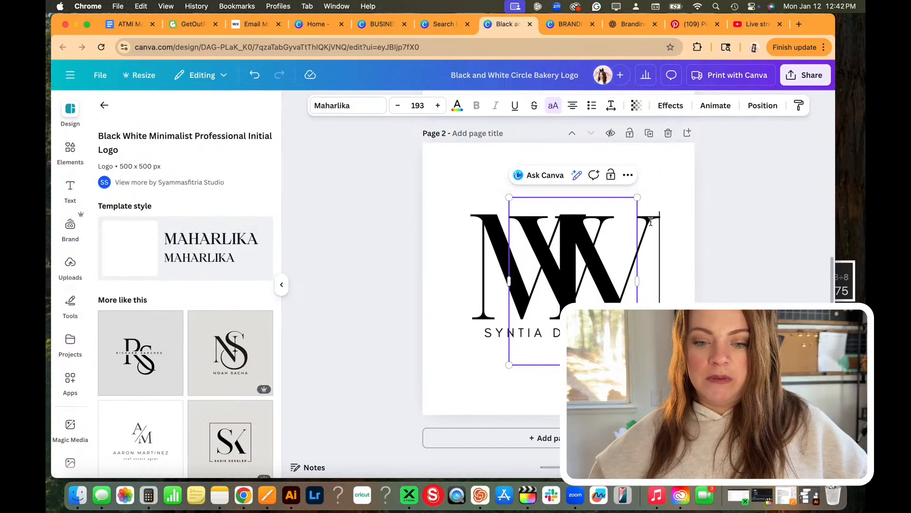
{"action": "left_click", "coordinate": [710, 212]}
{"action": "left_click", "coordinate": [638, 224]}
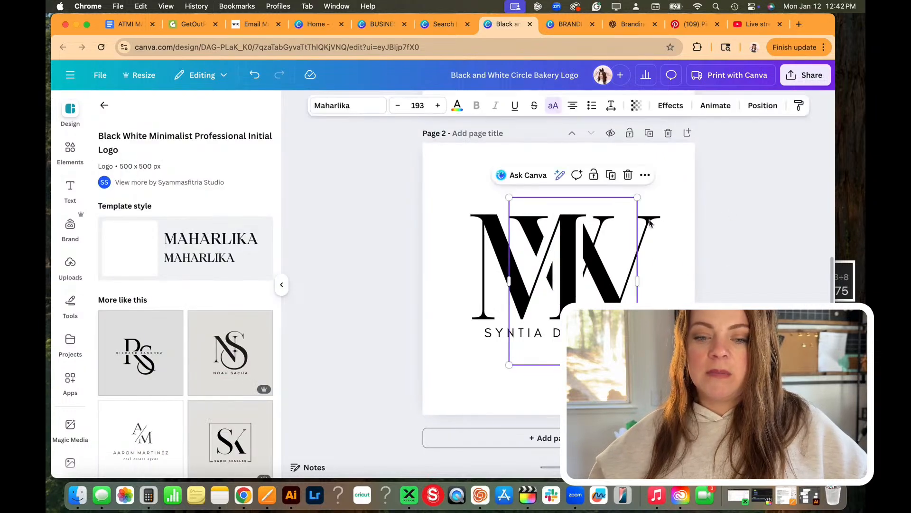
{"action": "left_click", "coordinate": [662, 234]}
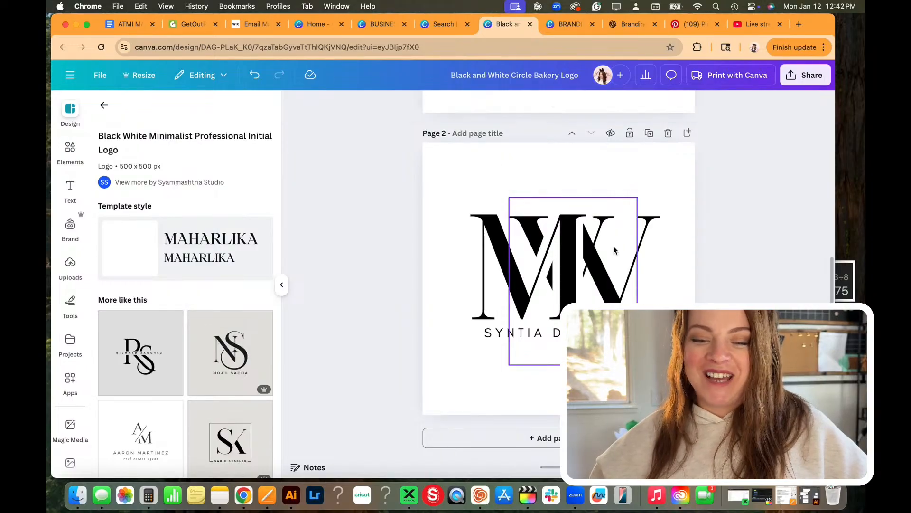
- Move the letter M left away from the W, and bring it back to overlap the W's left half
{"action": "left_click_drag", "start_coordinate": [576, 254], "coordinate": [540, 254]}
{"action": "left_click", "coordinate": [592, 258]}
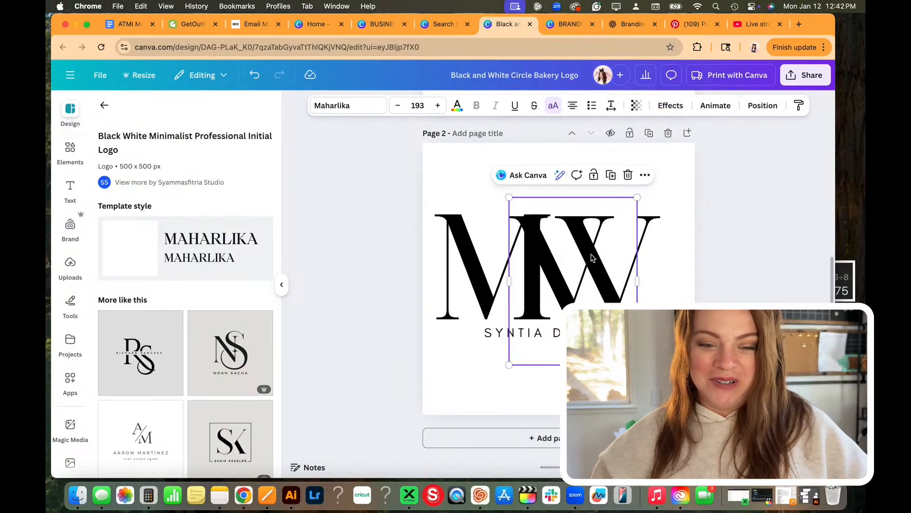
{"action": "left_click", "coordinate": [484, 285]}
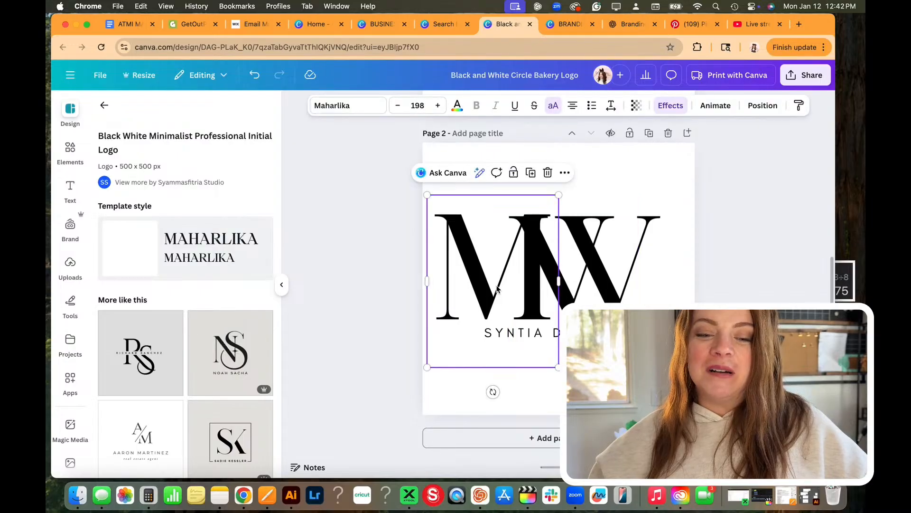
{"action": "left_click_drag", "start_coordinate": [484, 285], "coordinate": [522, 285]}
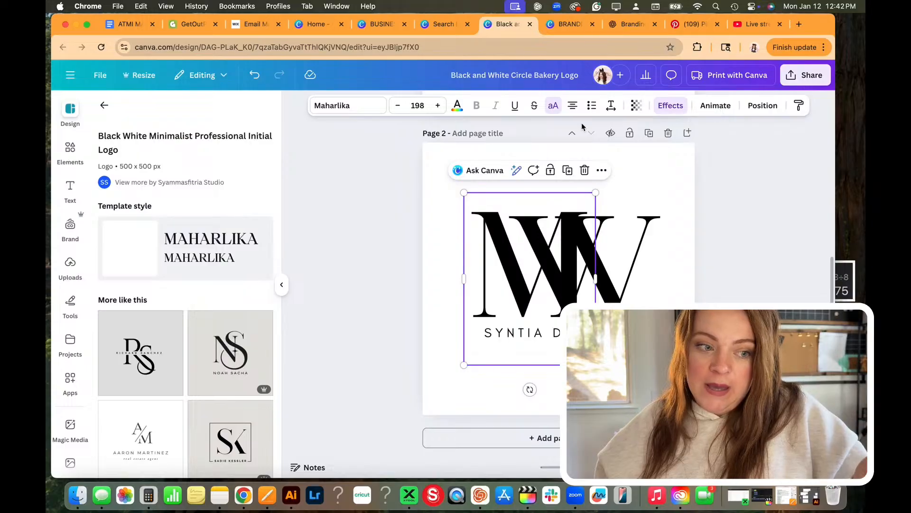
- Apply an Outline text effect in white to the letter W and nudge the W up level with the M
{"action": "left_click", "coordinate": [686, 259]}
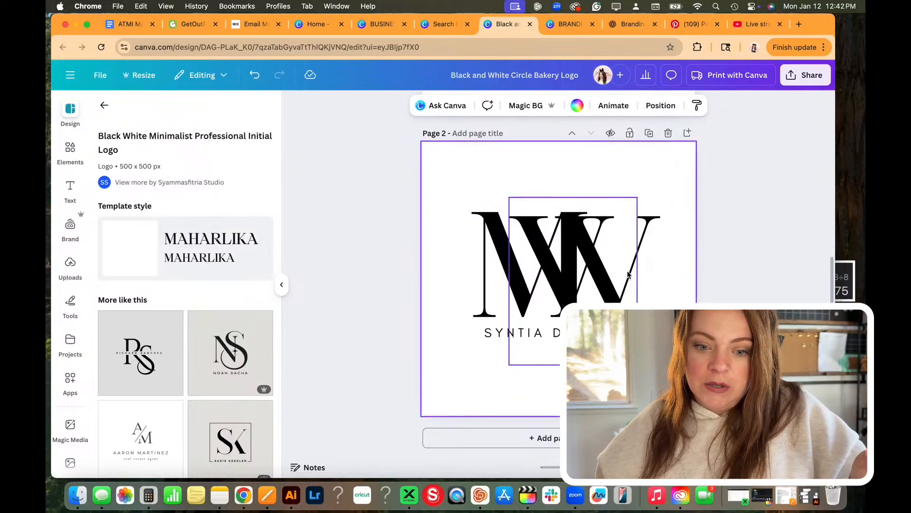
{"action": "left_click", "coordinate": [628, 274]}
{"action": "left_click", "coordinate": [666, 107]}
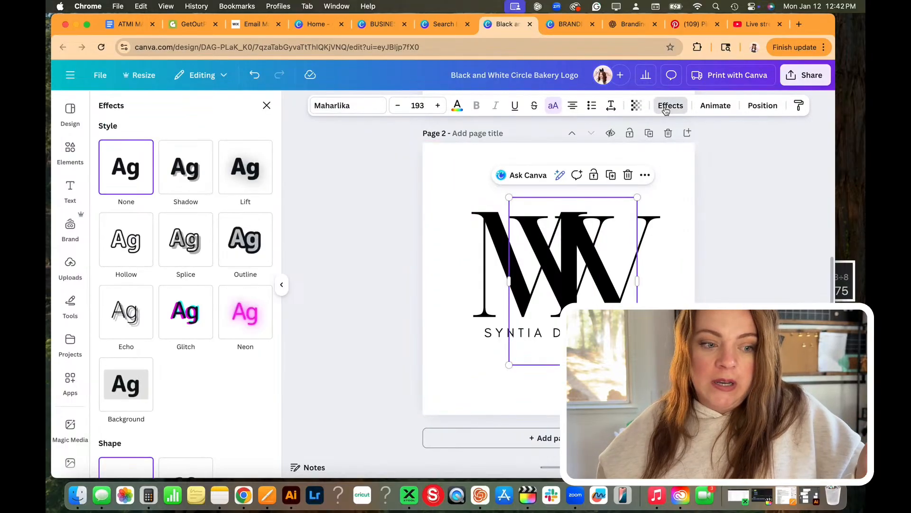
{"action": "left_click", "coordinate": [239, 270]}
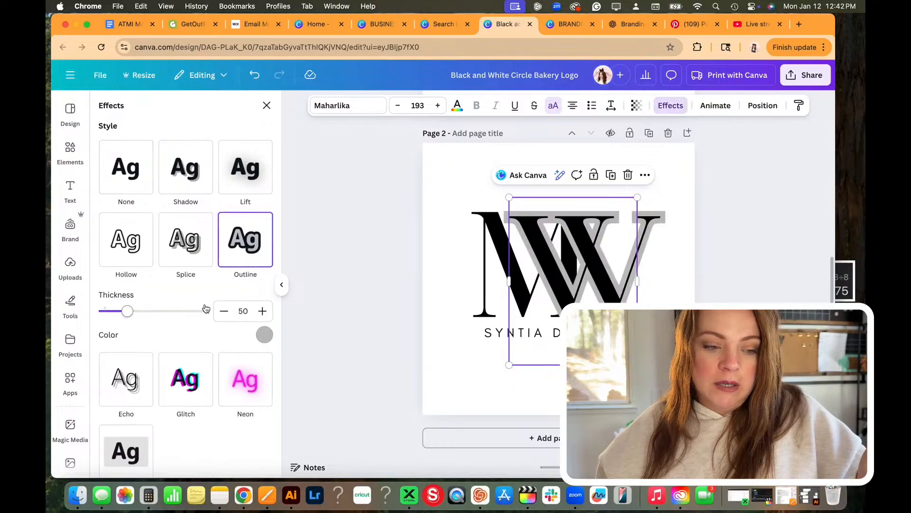
{"action": "scroll", "coordinate": [251, 253], "scroll_direction": "down", "scroll_amount": 5}
{"action": "left_click", "coordinate": [264, 223]}
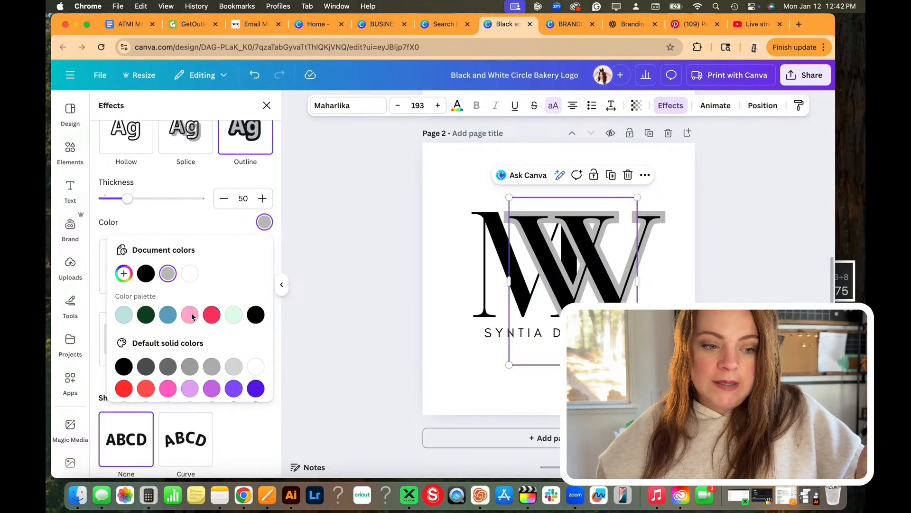
{"action": "scroll", "coordinate": [224, 332], "scroll_direction": "down", "scroll_amount": 2}
{"action": "left_click", "coordinate": [256, 347]}
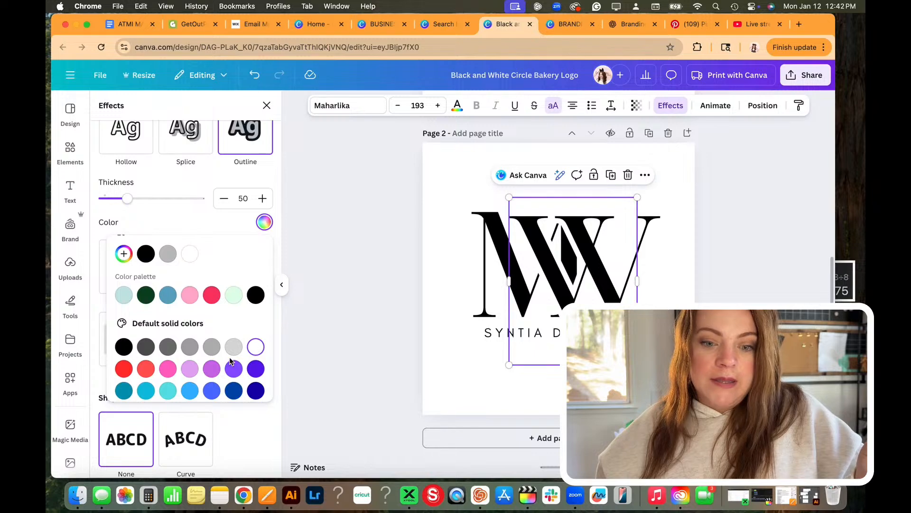
{"action": "scroll", "coordinate": [230, 361], "scroll_direction": "down", "scroll_amount": 1}
{"action": "left_click", "coordinate": [449, 270]}
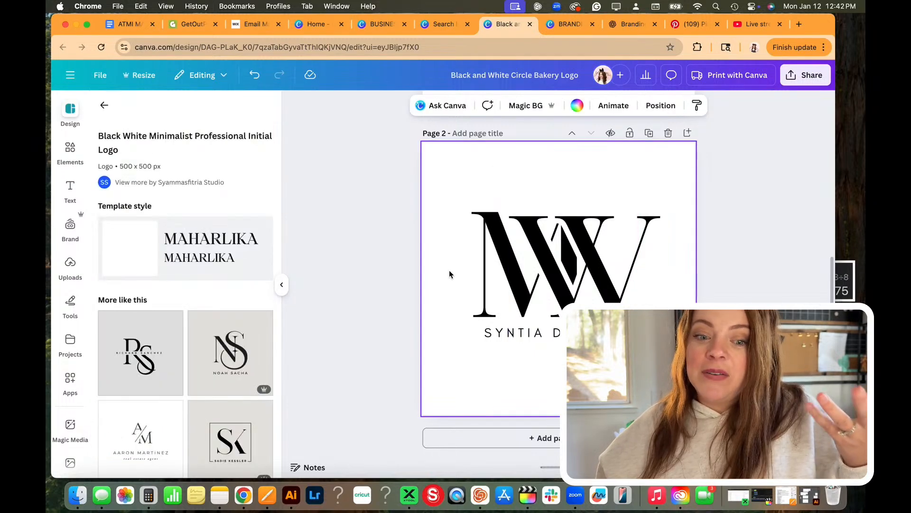
{"action": "mouse_move", "coordinate": [558, 274]}
{"action": "left_mouse_down"}
{"action": "mouse_move", "coordinate": [591, 273]}
{"action": "mouse_move", "coordinate": [558, 273]}
{"action": "left_mouse_up"}
- Replace the name line beneath the monogram with "MAD WORLD AFTER ALL"
{"action": "left_click", "coordinate": [510, 327]}
{"action": "left_click", "coordinate": [510, 327]}
{"action": "type", "text": "MAD WORLD"}
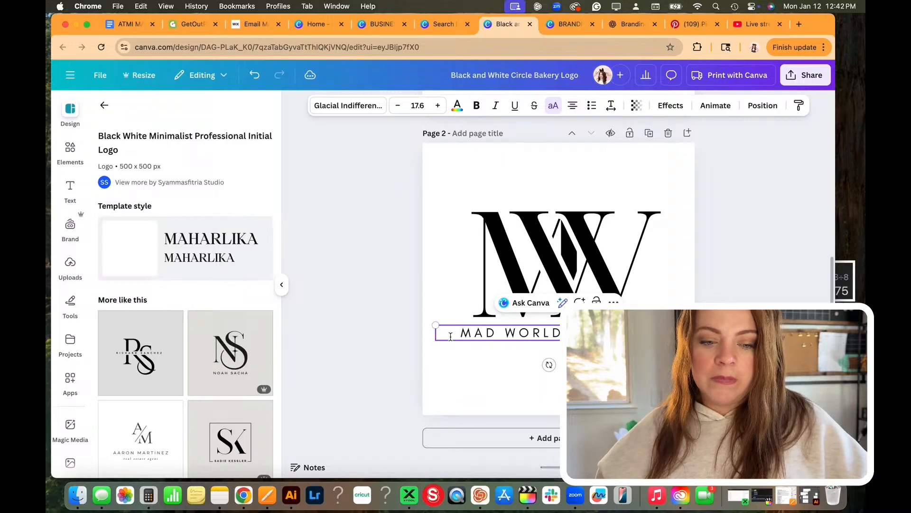
{"action": "left_click", "coordinate": [365, 345]}
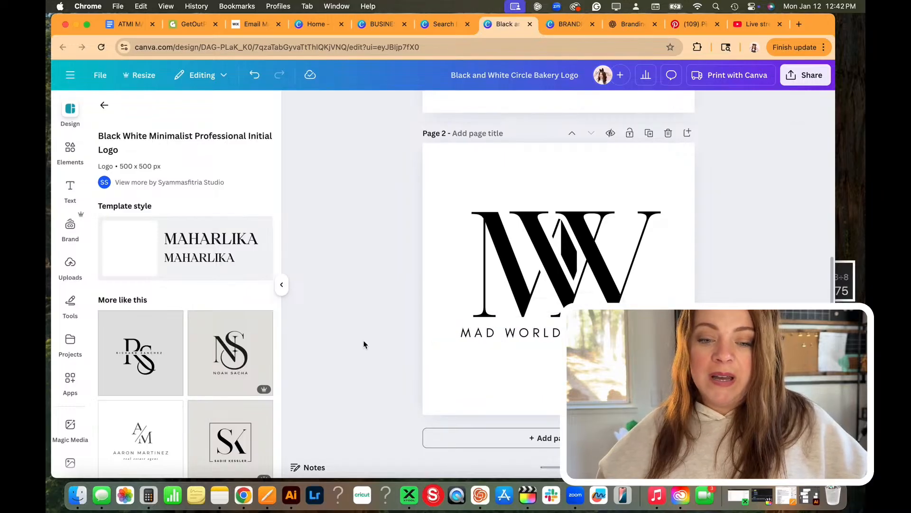
- Reopen the "house" graphics search among the design elements
{"action": "left_click", "coordinate": [70, 148]}
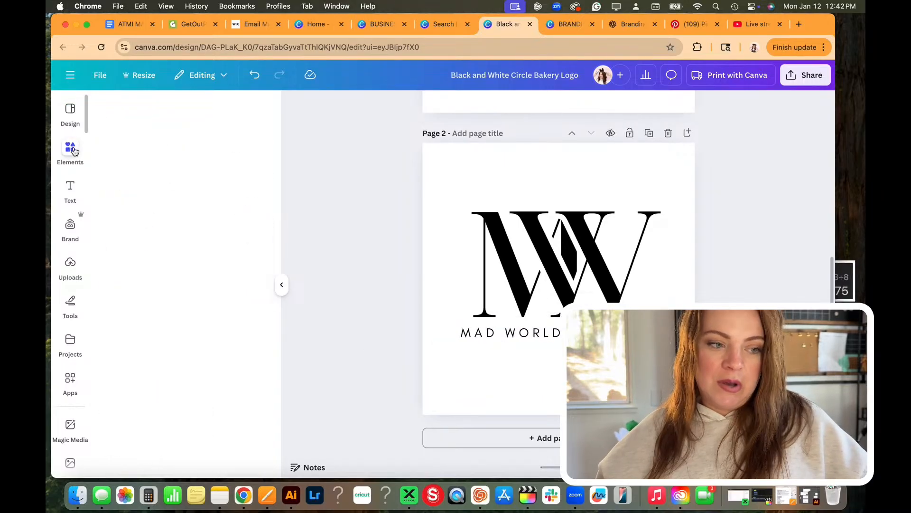
{"action": "left_click", "coordinate": [156, 118]}
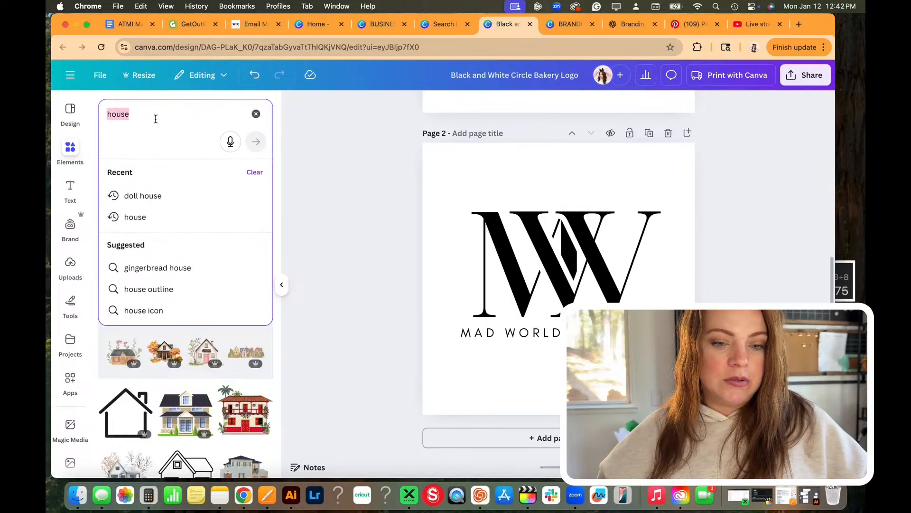
{"action": "left_click", "coordinate": [102, 407]}
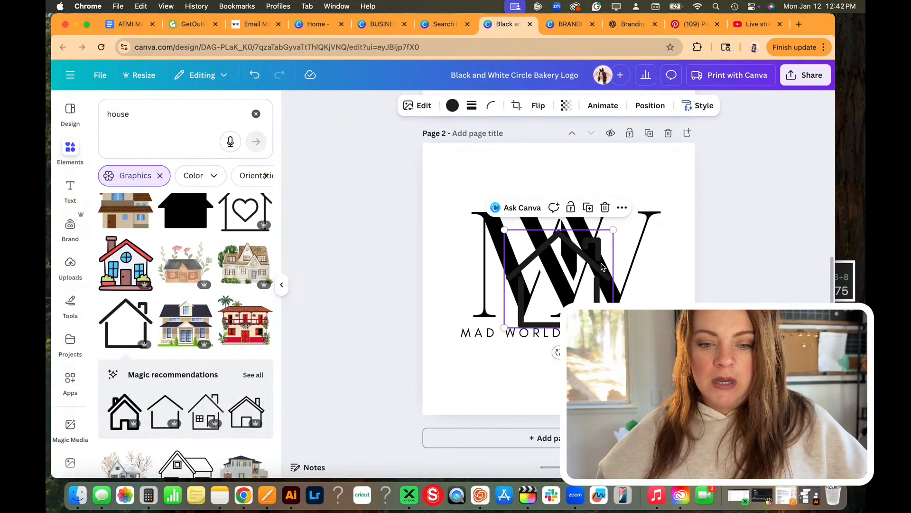
{"action": "left_click_drag", "start_coordinate": [613, 237], "coordinate": [692, 162]}
{"action": "key", "text": "Delete"}
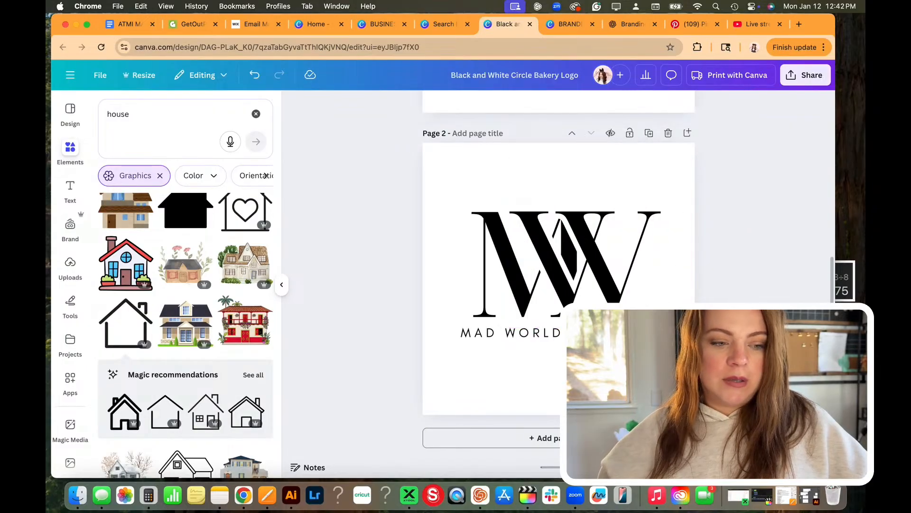
- Add the plain house outline without a chimney to page 2, enlarge it and center it around the monogram
{"action": "left_click", "coordinate": [154, 412]}
{"action": "left_click_drag", "start_coordinate": [640, 191], "coordinate": [727, 128]}
{"action": "left_click_drag", "start_coordinate": [639, 177], "coordinate": [610, 182]}
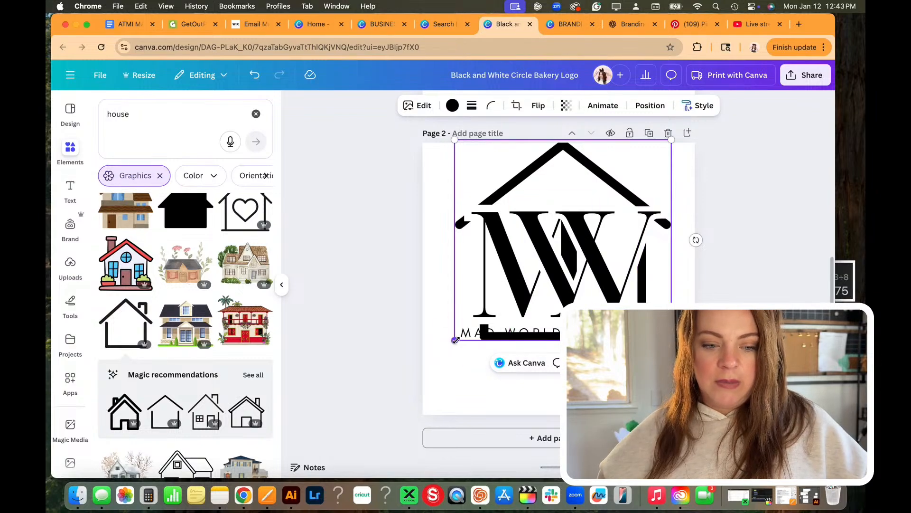
{"action": "left_click_drag", "start_coordinate": [455, 340], "coordinate": [435, 358]}
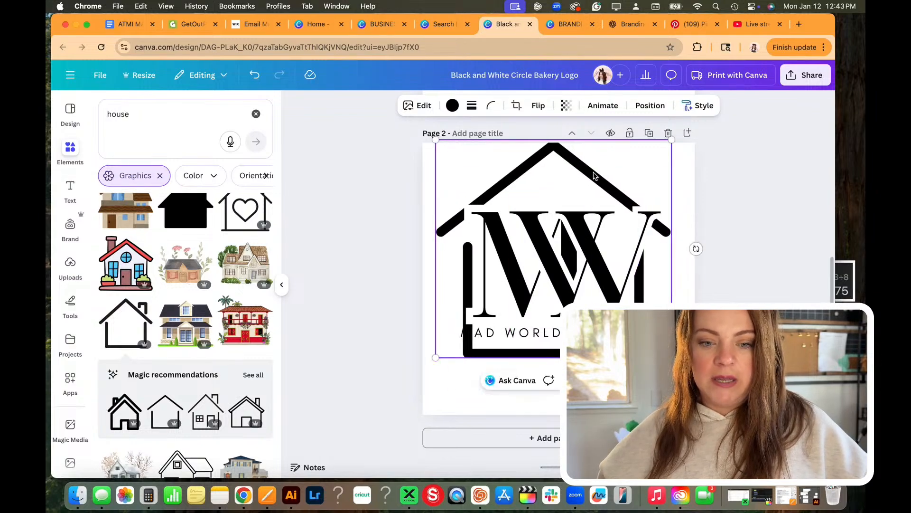
{"action": "left_click_drag", "start_coordinate": [587, 172], "coordinate": [597, 174]}
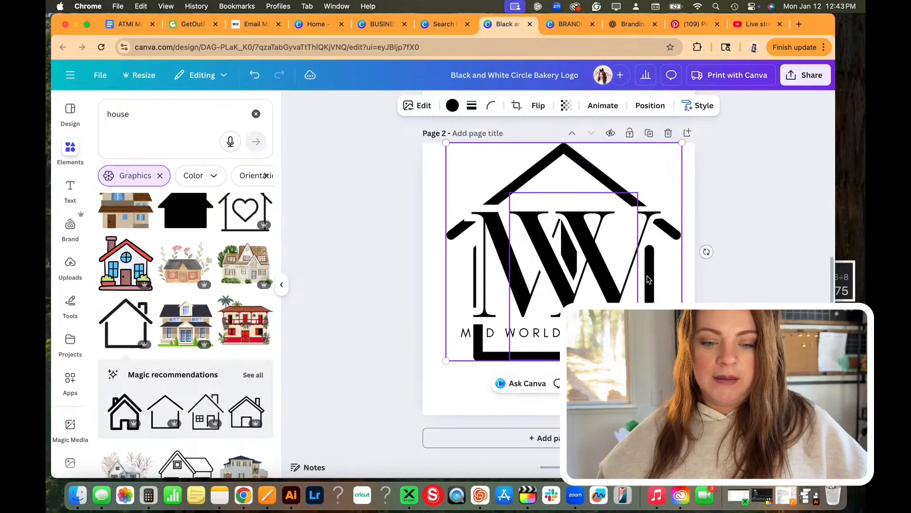
- Shrink the "MAD WORLD AFTER ALL" line to size 13.4 and center it beneath the monogram inside the house
{"action": "left_click", "coordinate": [488, 339]}
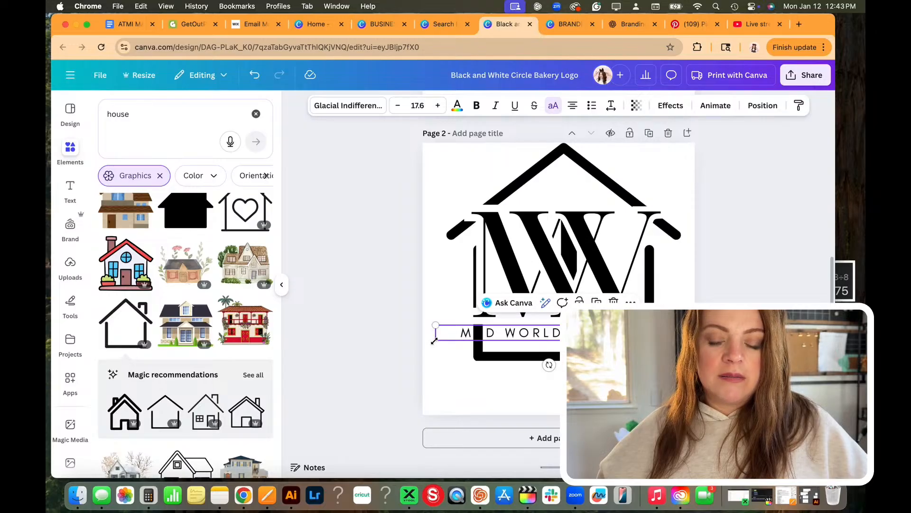
{"action": "left_click_drag", "start_coordinate": [434, 341], "coordinate": [494, 336]}
{"action": "left_click", "coordinate": [589, 332]}
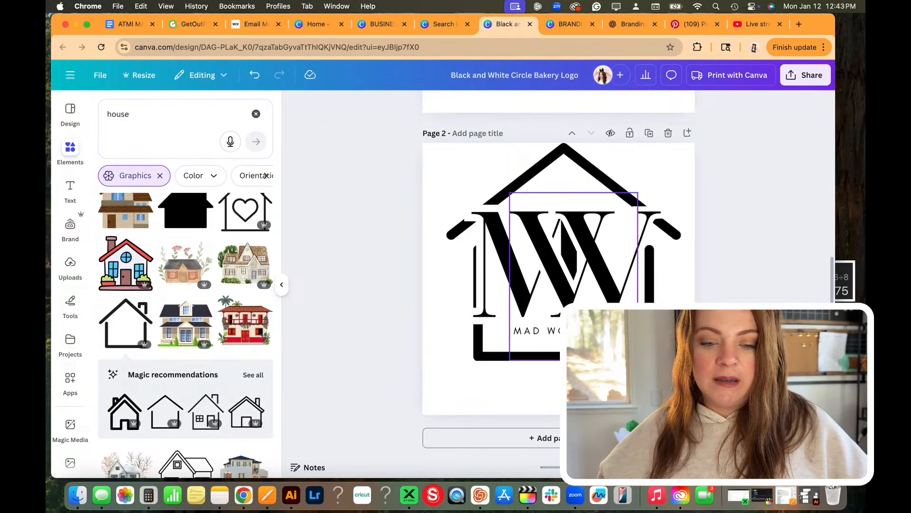
{"action": "left_click_drag", "start_coordinate": [603, 331], "coordinate": [579, 330]}
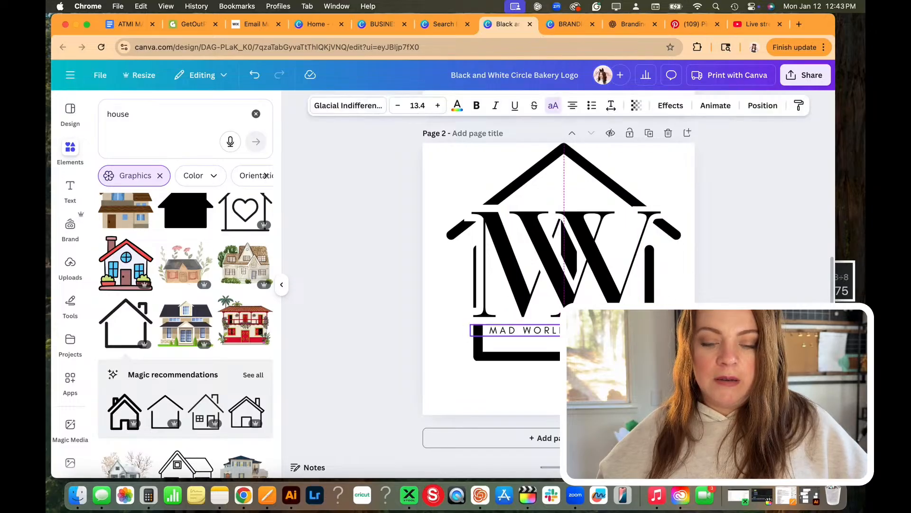
{"action": "left_click", "coordinate": [598, 386]}
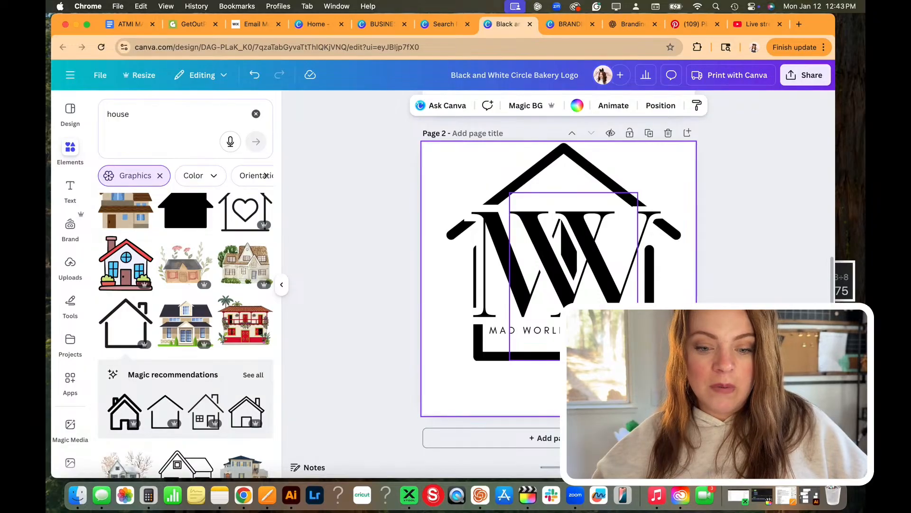
- Duplicate page 2 with the house monogram logo
{"action": "left_click", "coordinate": [724, 341]}
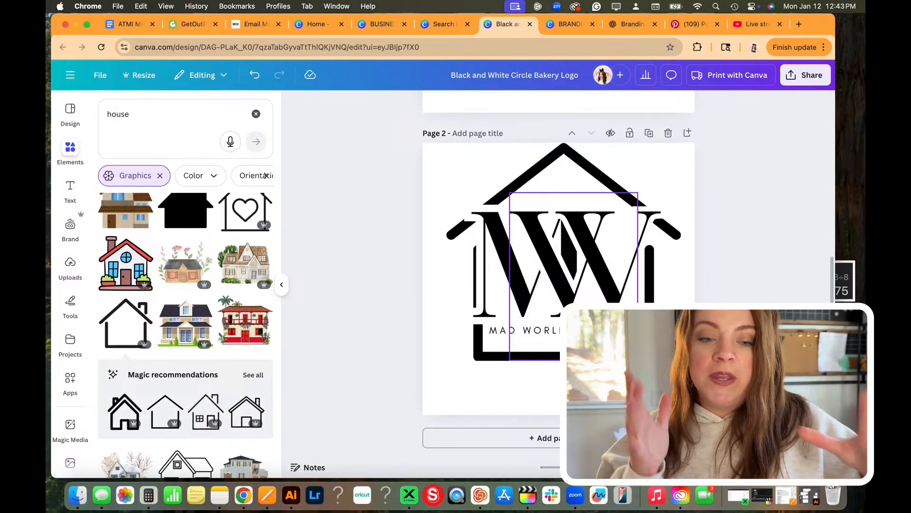
{"action": "left_click", "coordinate": [649, 133]}
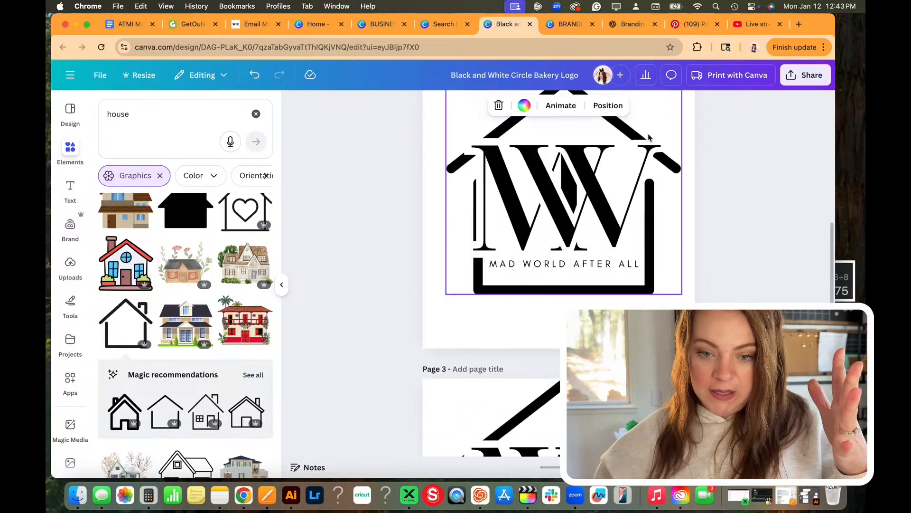
- Move the "MAD WORLD AFTER ALL" line on page 3 below the house outline and enlarge it to size 17.7
{"action": "scroll", "coordinate": [563, 284], "scroll_direction": "up", "scroll_amount": 5}
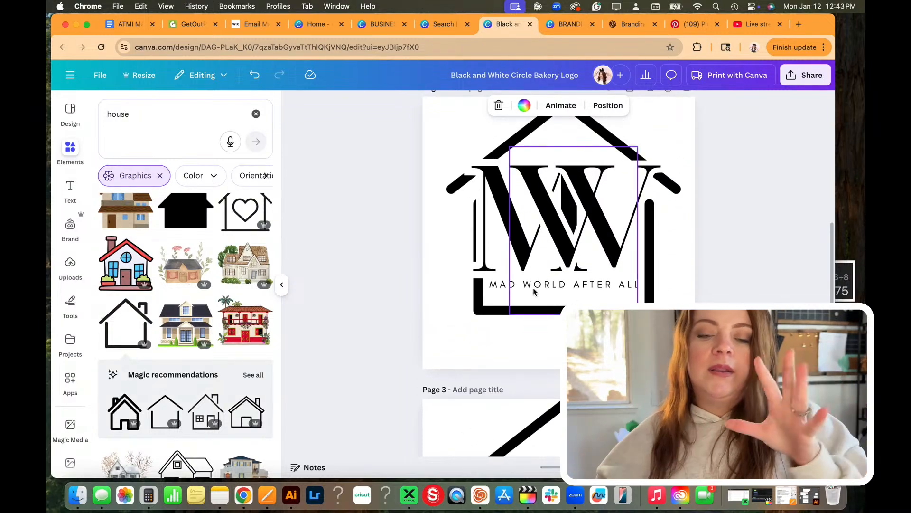
{"action": "scroll", "coordinate": [534, 292], "scroll_direction": "down", "scroll_amount": 5}
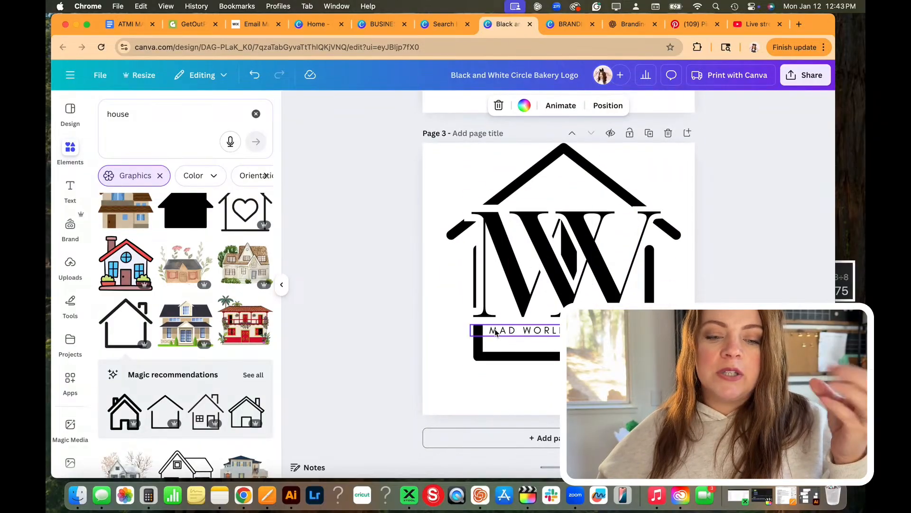
{"action": "left_click", "coordinate": [495, 332]}
{"action": "left_click_drag", "start_coordinate": [471, 337], "coordinate": [469, 375]}
- Shift the overlapping M and W letters on page 3 slightly lower within the house outline
{"action": "left_click", "coordinate": [492, 242]}
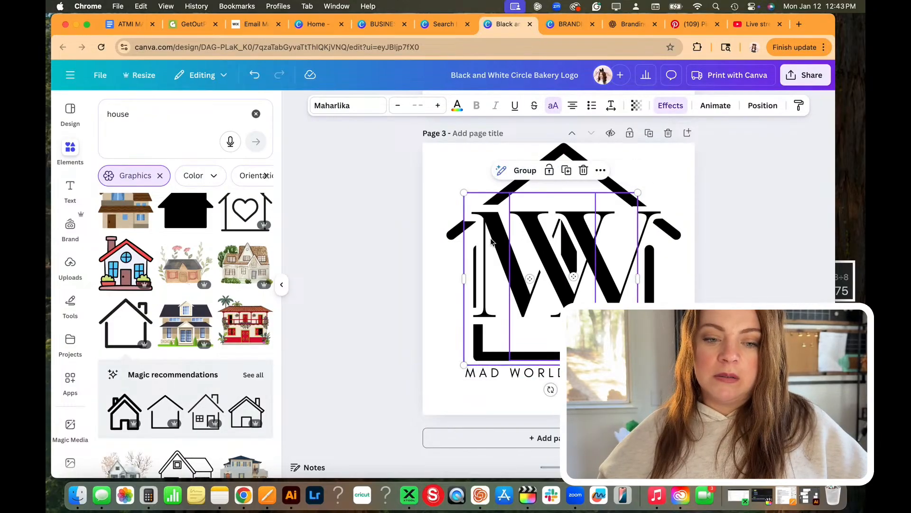
{"action": "left_click_drag", "start_coordinate": [491, 243], "coordinate": [494, 256]}
{"action": "left_click", "coordinate": [410, 216]}
{"action": "scroll", "coordinate": [410, 216], "scroll_direction": "down", "scroll_amount": 2}
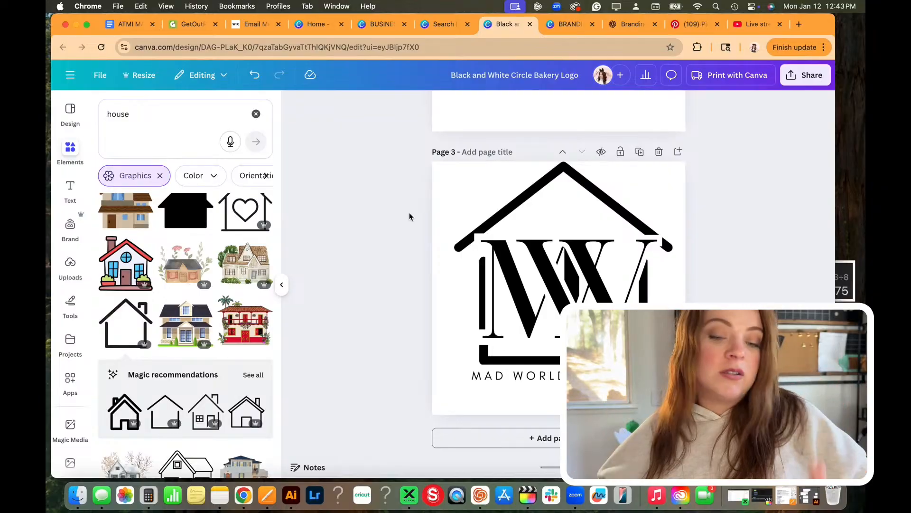
- Recolor the M of the page 3 monogram with the light pink of the Atmi. Marketing palette
{"action": "left_click", "coordinate": [492, 270]}
{"action": "left_click", "coordinate": [457, 106]}
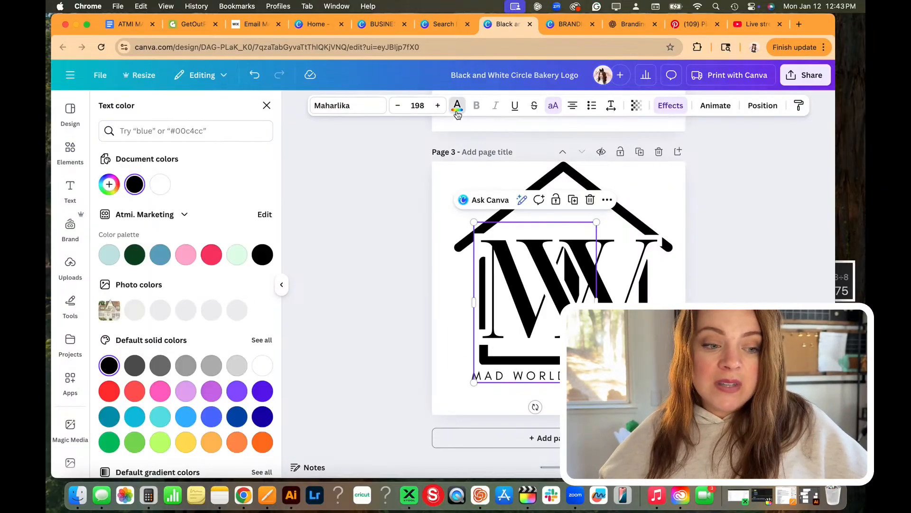
{"action": "left_click", "coordinate": [185, 255]}
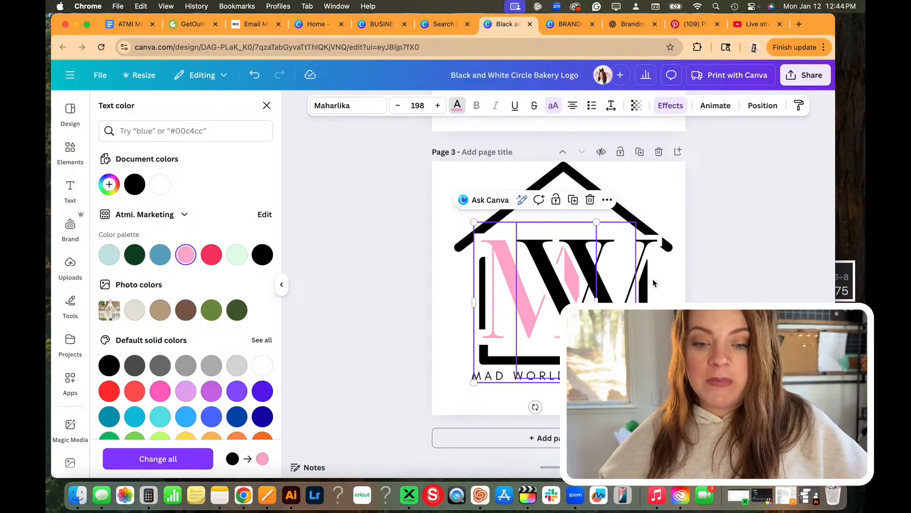
- Try shifting the W of the page 3 monogram to the right of the pink M and undo the move
{"action": "left_click", "coordinate": [647, 248]}
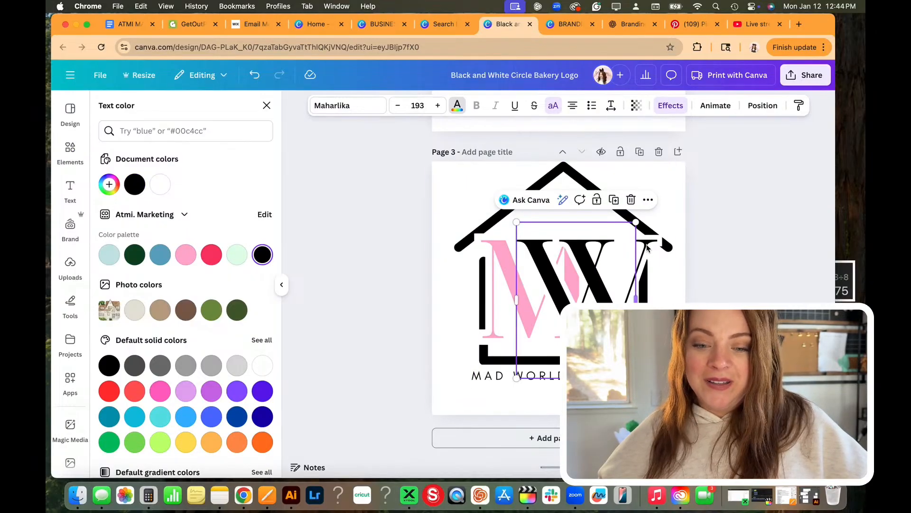
{"action": "double_click", "coordinate": [648, 248]}
{"action": "left_click", "coordinate": [727, 272]}
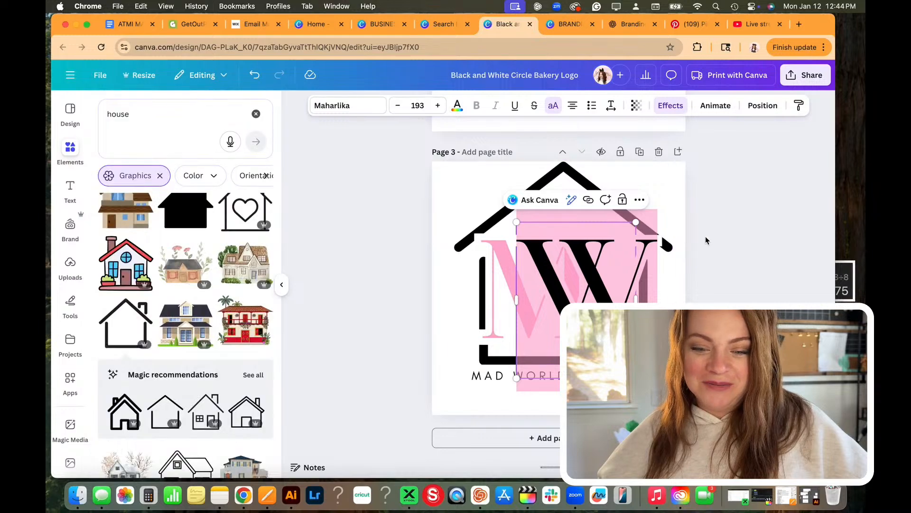
{"action": "key", "text": "Escape"}
{"action": "left_click", "coordinate": [656, 240]}
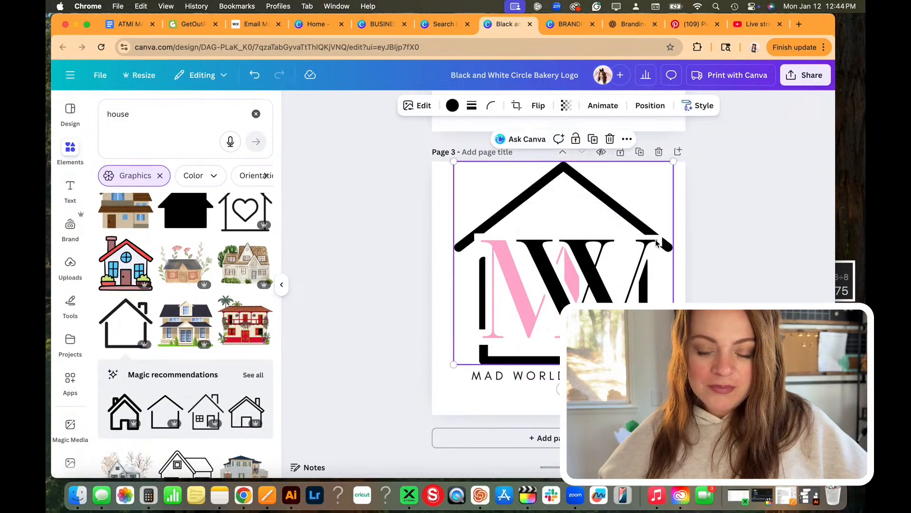
{"action": "left_click", "coordinate": [612, 314]}
{"action": "key", "text": "Escape"}
{"action": "left_click_drag", "start_coordinate": [612, 313], "coordinate": [631, 313]}
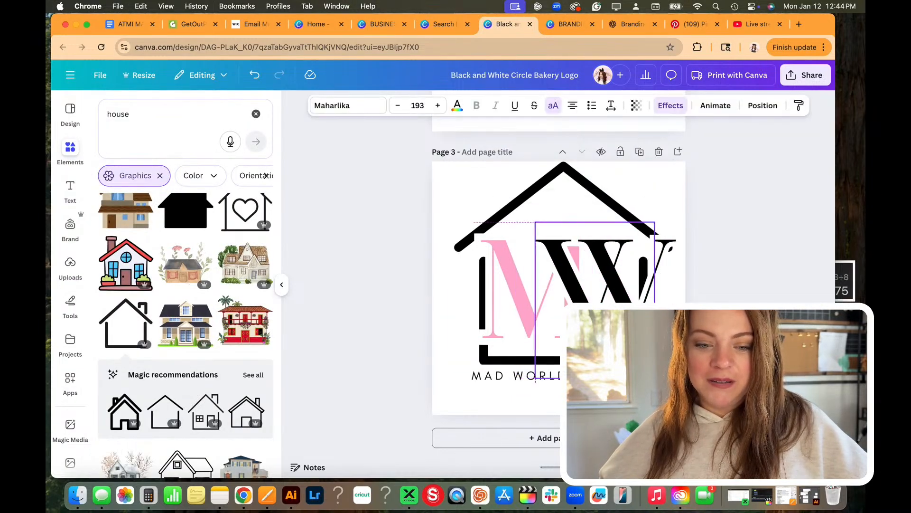
{"action": "left_click", "coordinate": [255, 75]}
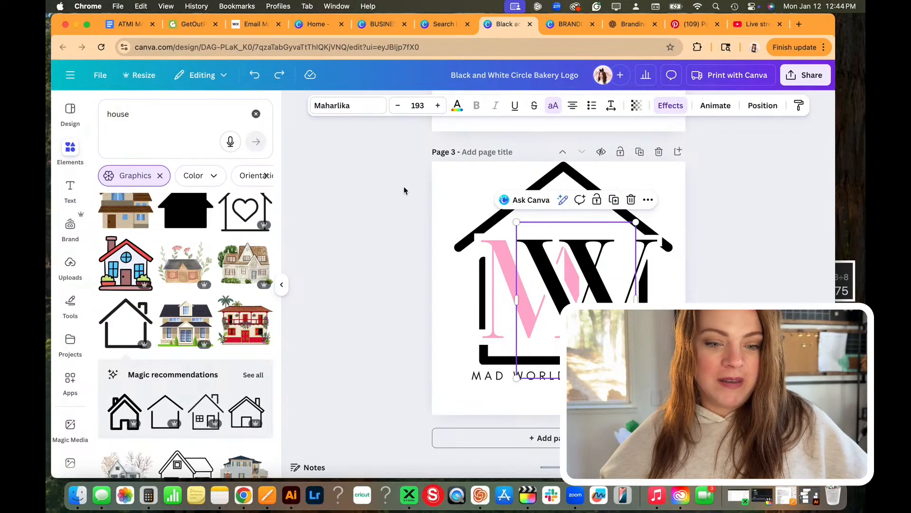
- Set the "MAD WORLD AFTER ALL" line to Quicksand and replace Glacial Indifference with it across the whole design
{"action": "scroll", "coordinate": [404, 191], "scroll_direction": "up", "scroll_amount": 1}
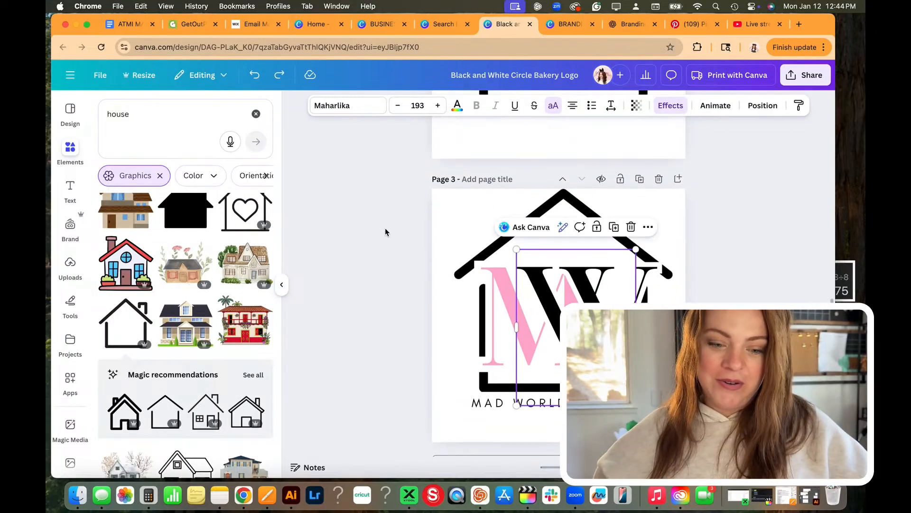
{"action": "scroll", "coordinate": [387, 237], "scroll_direction": "down", "scroll_amount": 1}
{"action": "left_click", "coordinate": [477, 377]}
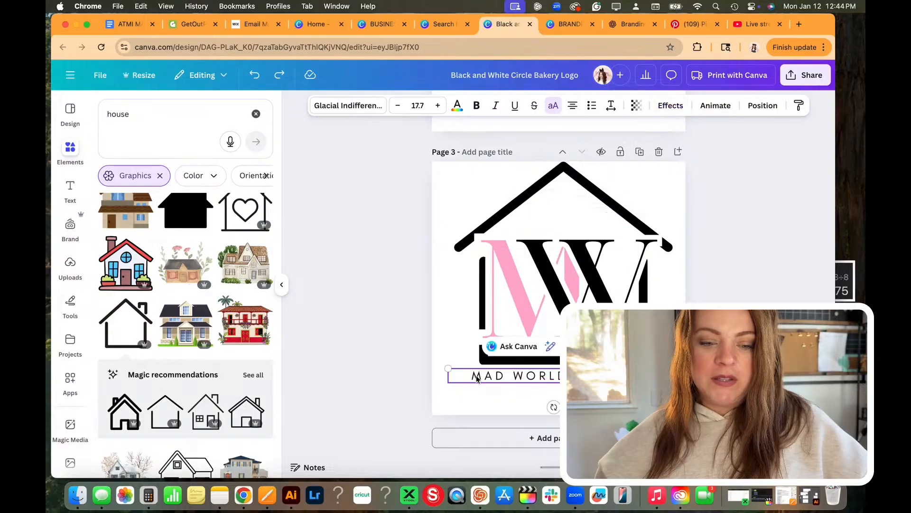
{"action": "left_click", "coordinate": [351, 109]}
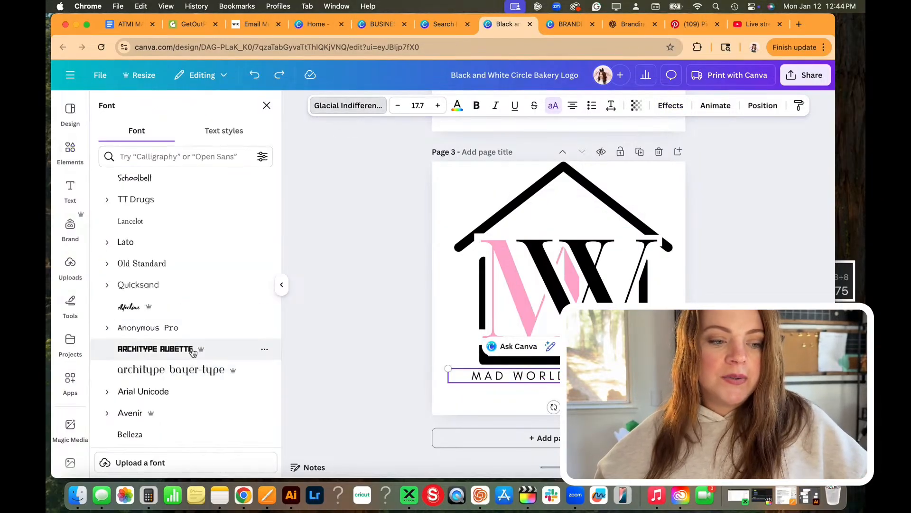
{"action": "left_click", "coordinate": [151, 285]}
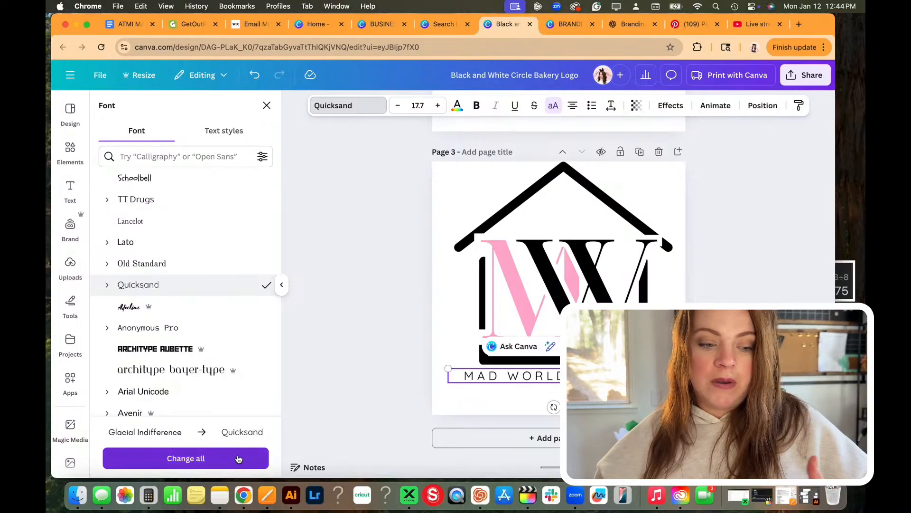
{"action": "left_click", "coordinate": [238, 458]}
- Change the font of the curved "IT'S A MAD WORLD AFTER ALL" text on page 1 to Glacial Indifference
{"action": "scroll", "coordinate": [402, 289], "scroll_direction": "up", "scroll_amount": 5}
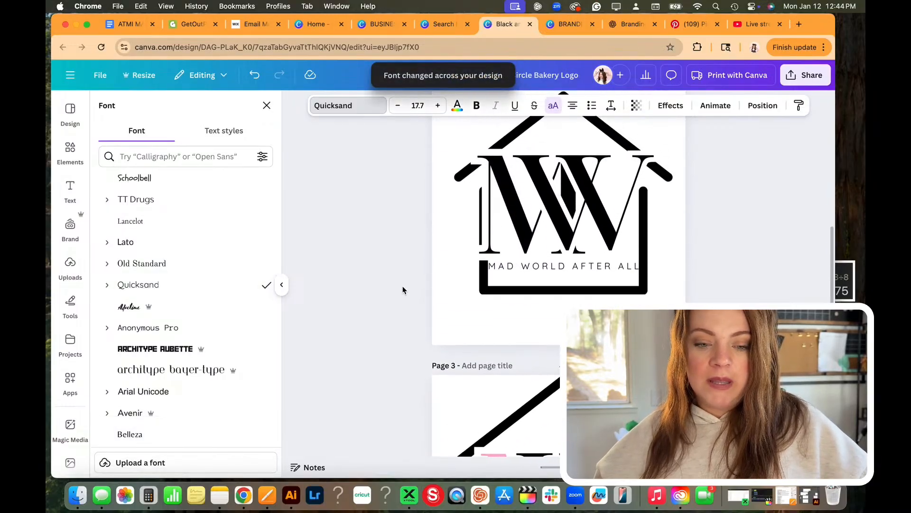
{"action": "scroll", "coordinate": [465, 287], "scroll_direction": "up", "scroll_amount": 1}
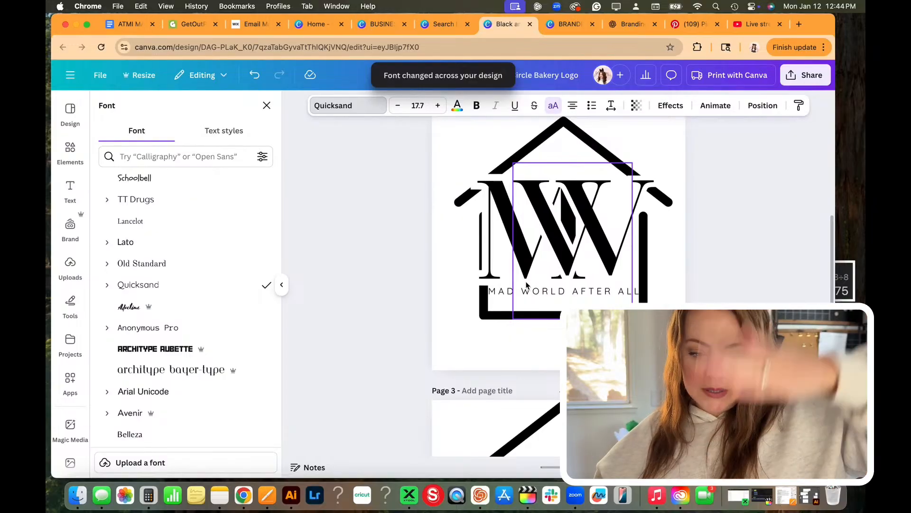
{"action": "scroll", "coordinate": [526, 285], "scroll_direction": "up", "scroll_amount": 3}
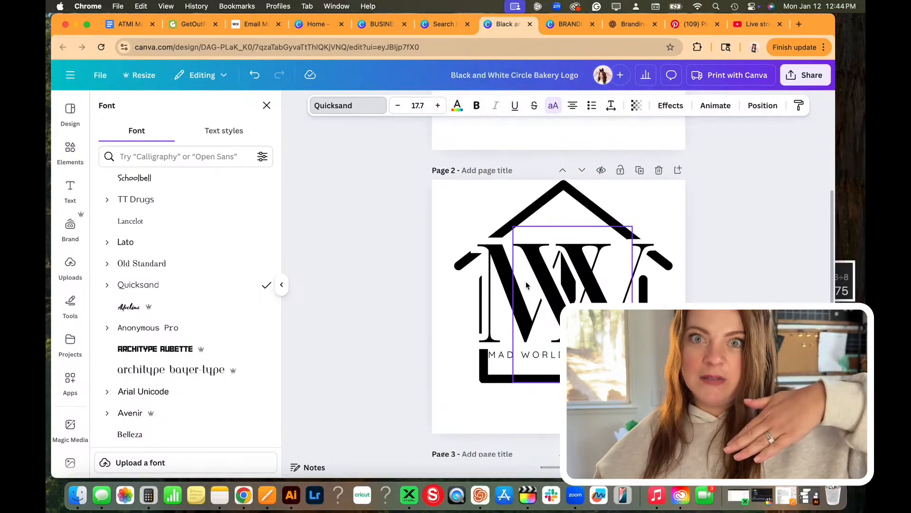
{"action": "scroll", "coordinate": [527, 285], "scroll_direction": "up", "scroll_amount": 8}
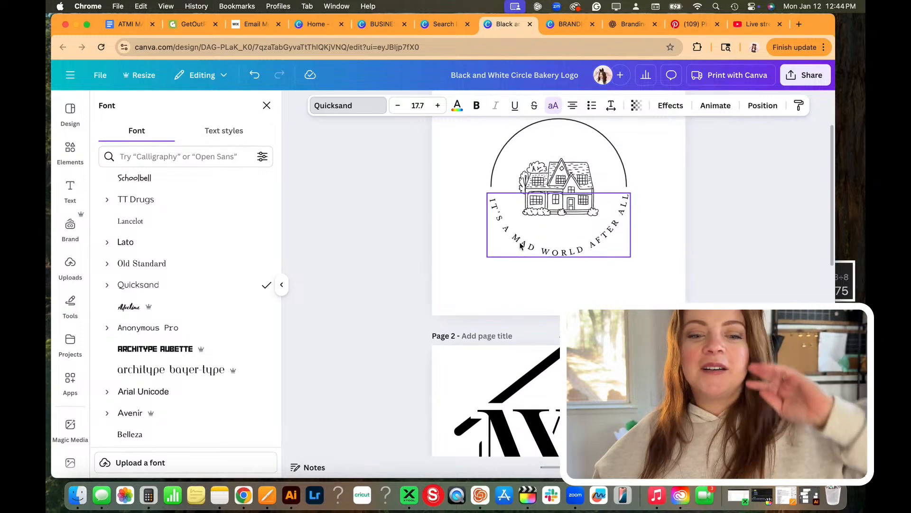
{"action": "left_click", "coordinate": [521, 245]}
{"action": "left_click", "coordinate": [370, 112]}
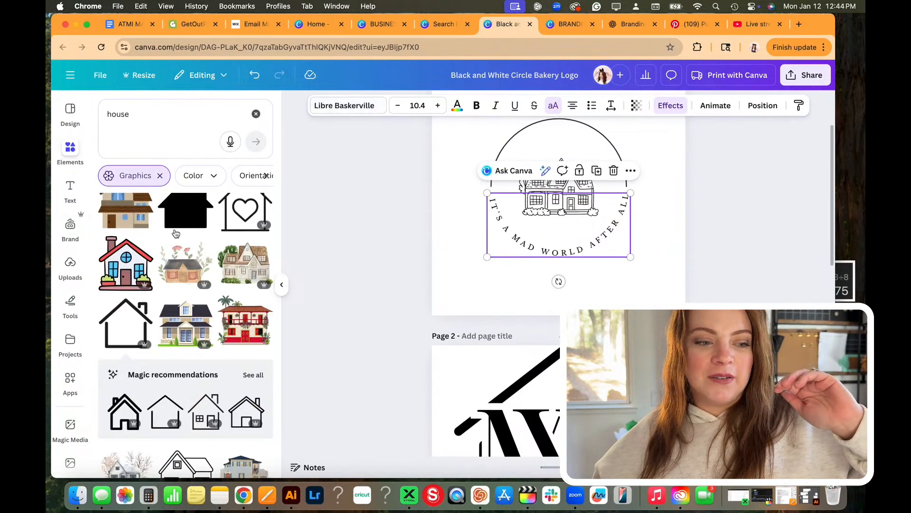
{"action": "left_click", "coordinate": [156, 106]}
{"action": "type", "text": "gl"}
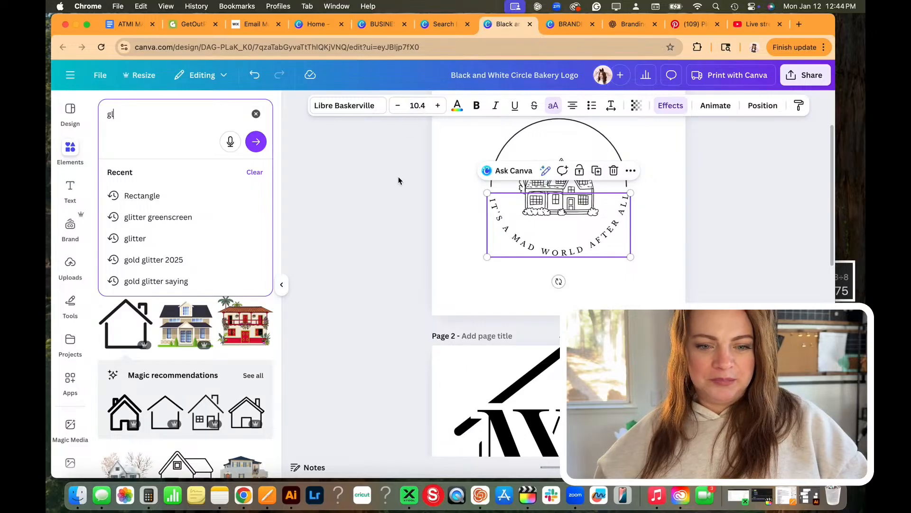
{"action": "left_click", "coordinate": [521, 239]}
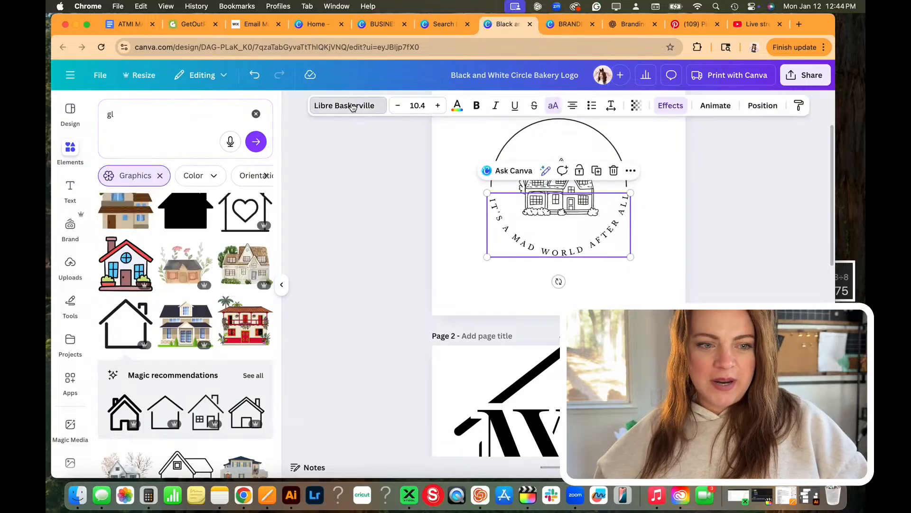
{"action": "left_click", "coordinate": [334, 110]}
{"action": "type", "text": "glaci"}
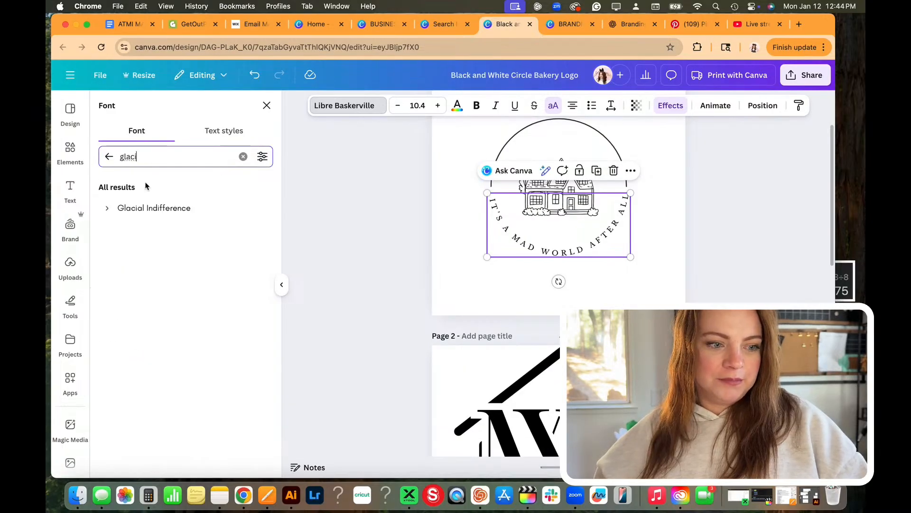
{"action": "left_click", "coordinate": [139, 207]}
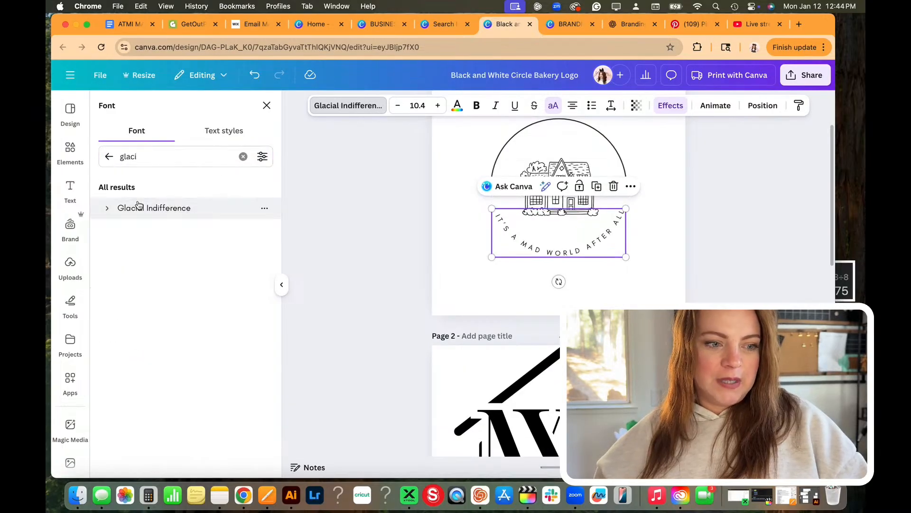
{"action": "left_click", "coordinate": [405, 329]}
- Compare the logos on pages 1, 2 and 3 with their new fonts and colors
{"action": "scroll", "coordinate": [407, 351], "scroll_direction": "down", "scroll_amount": 2}
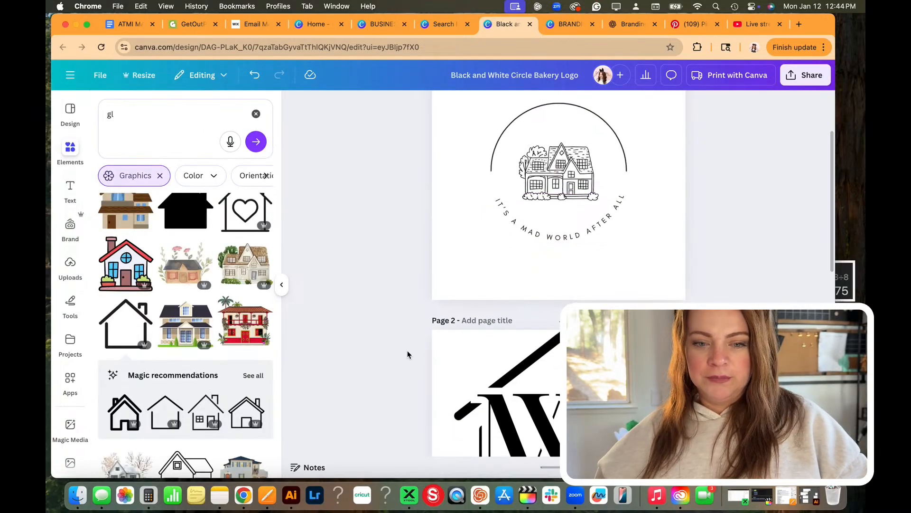
{"action": "scroll", "coordinate": [556, 228], "scroll_direction": "down", "scroll_amount": 2}
{"action": "scroll", "coordinate": [556, 228], "scroll_direction": "down", "scroll_amount": 5}
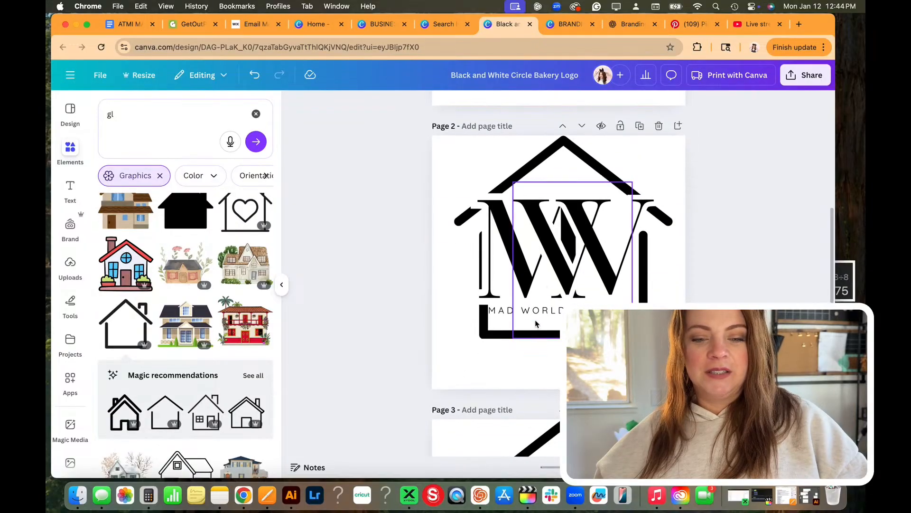
{"action": "scroll", "coordinate": [557, 129], "scroll_direction": "up", "scroll_amount": 5}
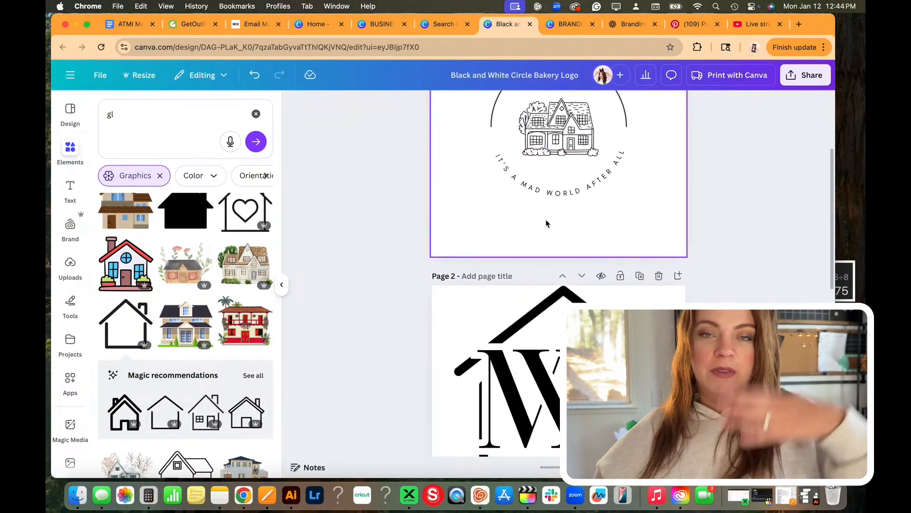
{"action": "scroll", "coordinate": [546, 224], "scroll_direction": "up", "scroll_amount": 2}
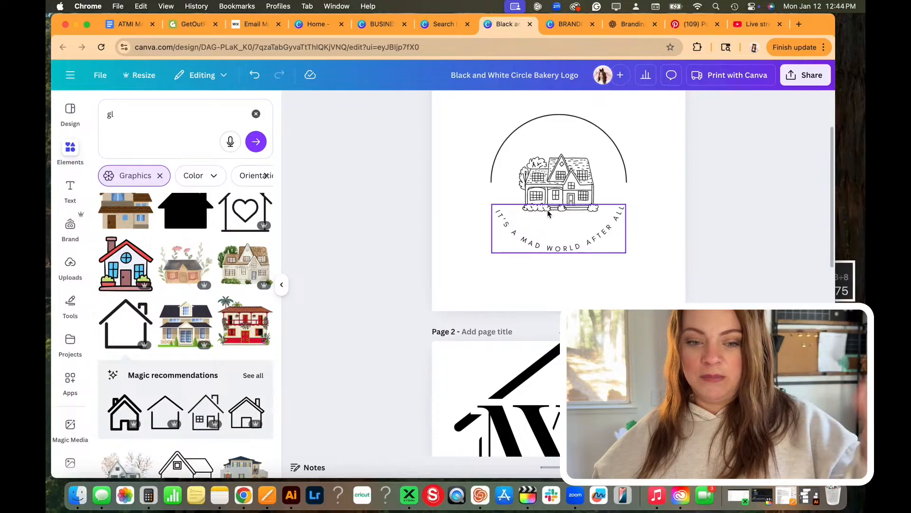
{"action": "scroll", "coordinate": [549, 214], "scroll_direction": "down", "scroll_amount": 4}
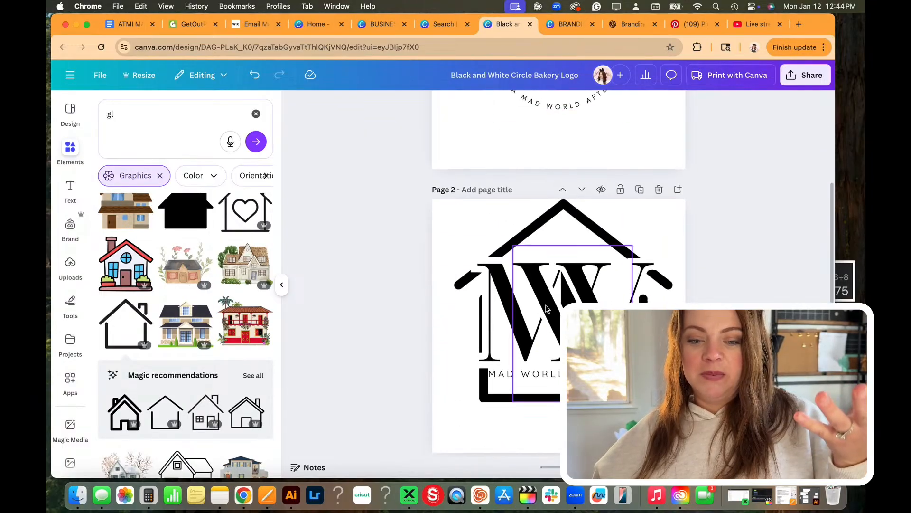
{"action": "scroll", "coordinate": [546, 309], "scroll_direction": "down", "scroll_amount": 8}
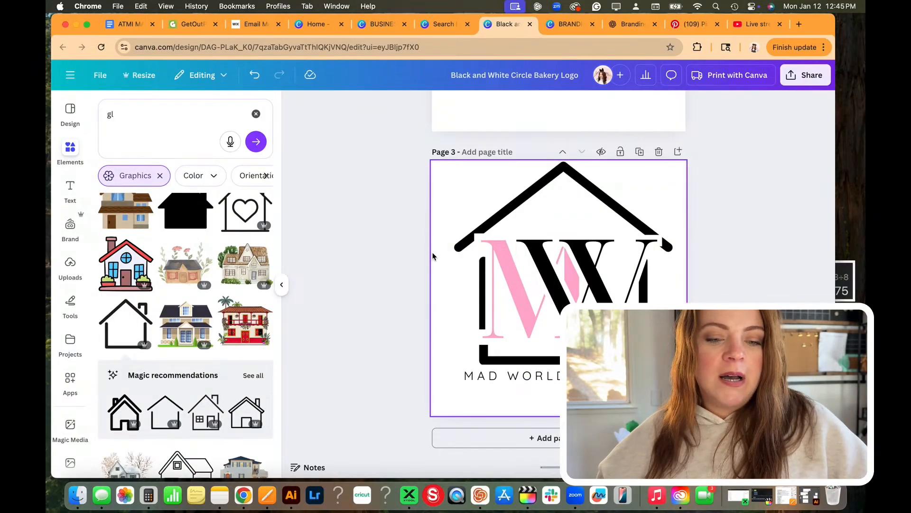
{"action": "scroll", "coordinate": [433, 256], "scroll_direction": "up", "scroll_amount": 1}
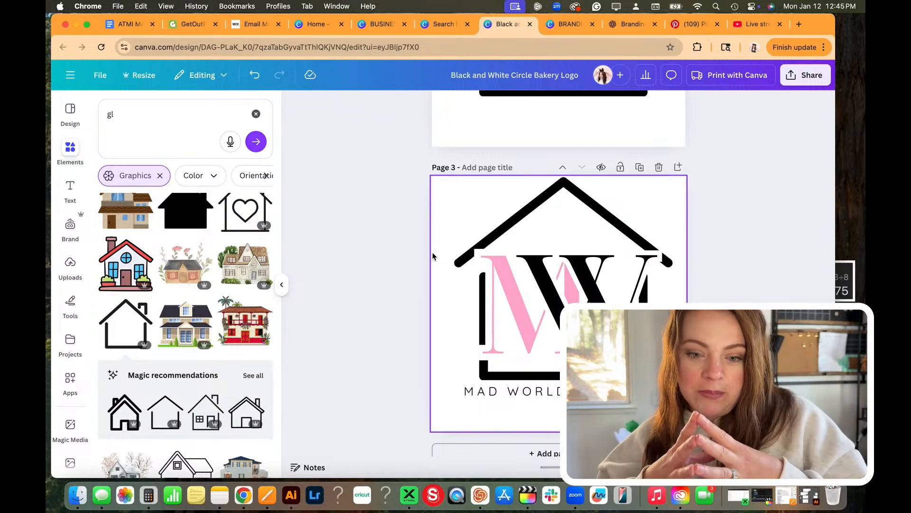
- Try black as the page 3 background and set it to the light mint green of the Atmi. Marketing palette
{"action": "left_click", "coordinate": [444, 229]}
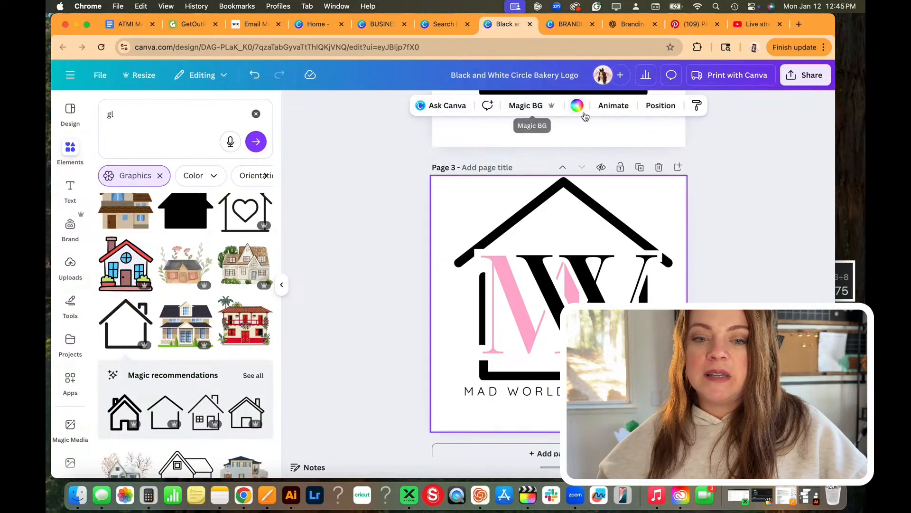
{"action": "left_click", "coordinate": [580, 106]}
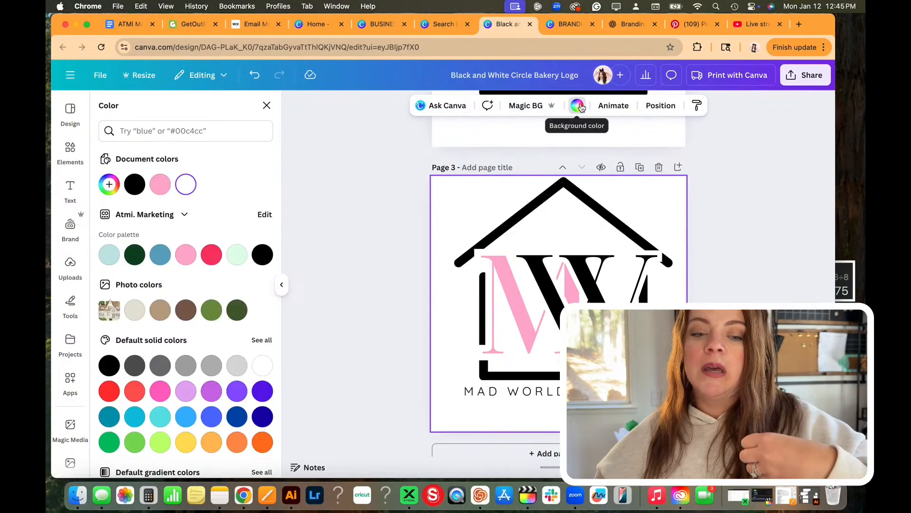
{"action": "left_click", "coordinate": [260, 265]}
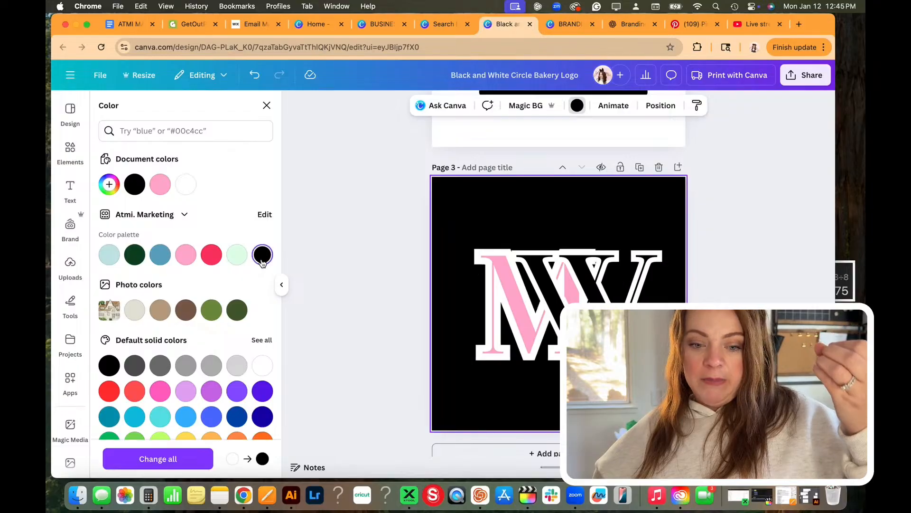
{"action": "left_click", "coordinate": [239, 259]}
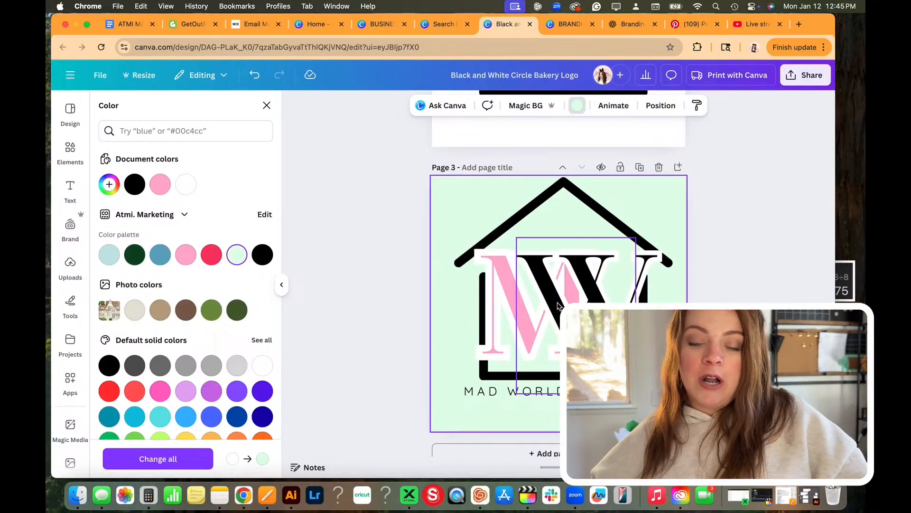
- Duplicate page 2 with the all-black house monogram logo
{"action": "scroll", "coordinate": [448, 231], "scroll_direction": "up", "scroll_amount": 1}
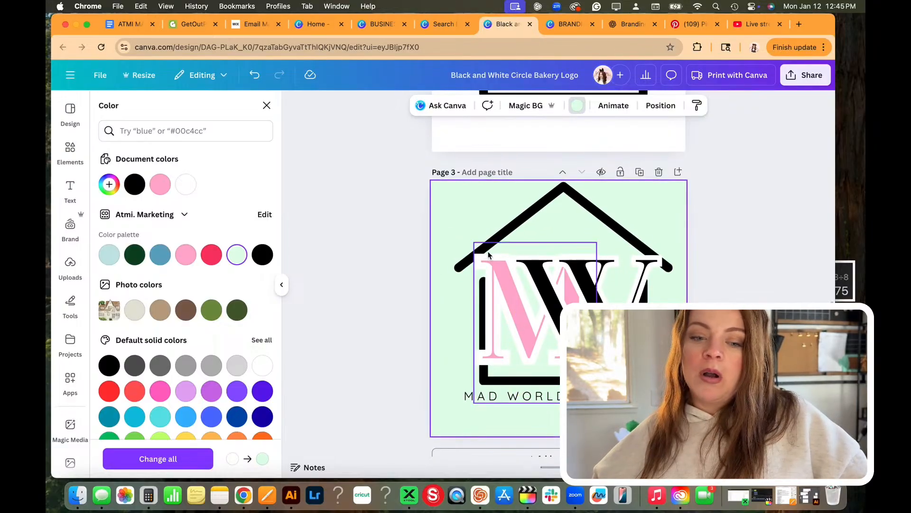
{"action": "scroll", "coordinate": [486, 292], "scroll_direction": "down", "scroll_amount": 1}
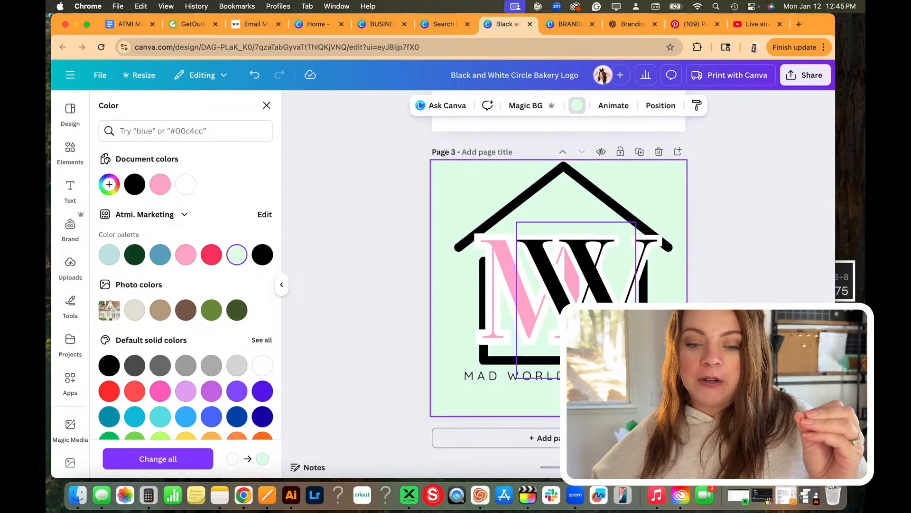
{"action": "scroll", "coordinate": [486, 320], "scroll_direction": "up", "scroll_amount": 4}
{"action": "scroll", "coordinate": [662, 233], "scroll_direction": "down", "scroll_amount": 4}
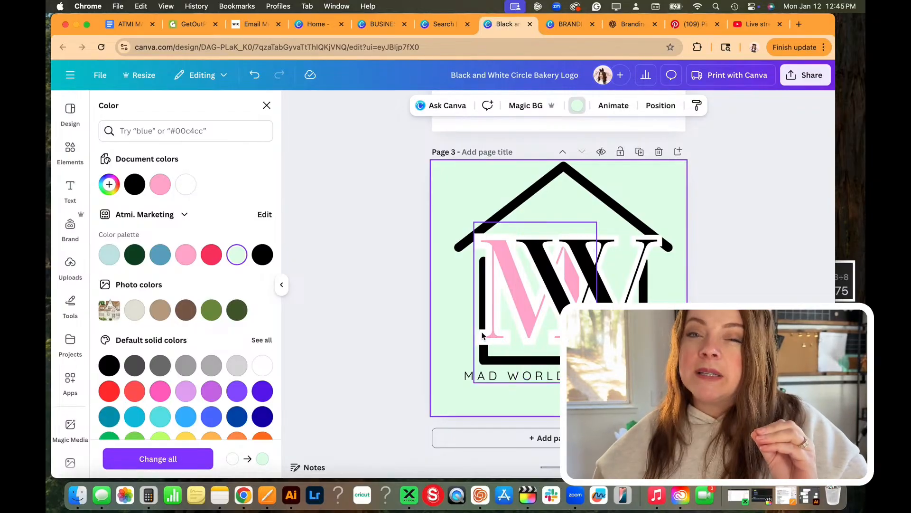
{"action": "scroll", "coordinate": [662, 242], "scroll_direction": "up", "scroll_amount": 10}
{"action": "scroll", "coordinate": [494, 326], "scroll_direction": "up", "scroll_amount": 3}
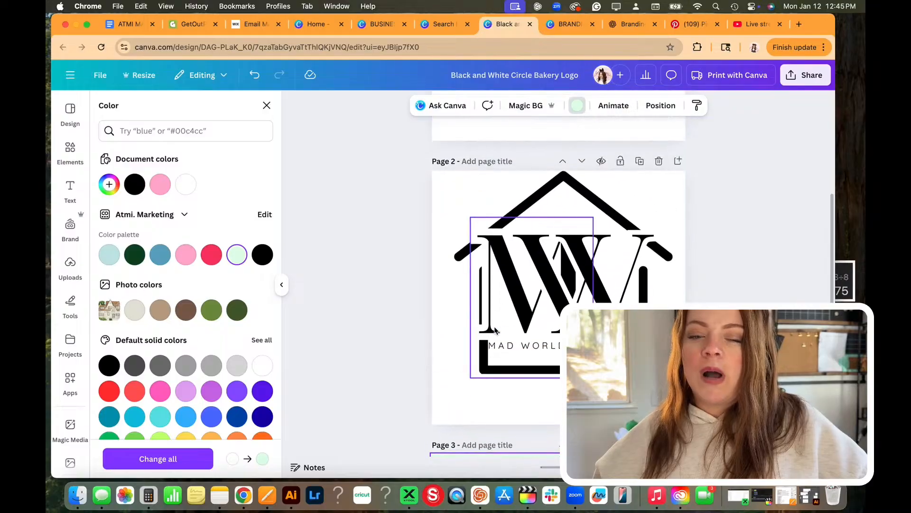
{"action": "left_click", "coordinate": [639, 158]}
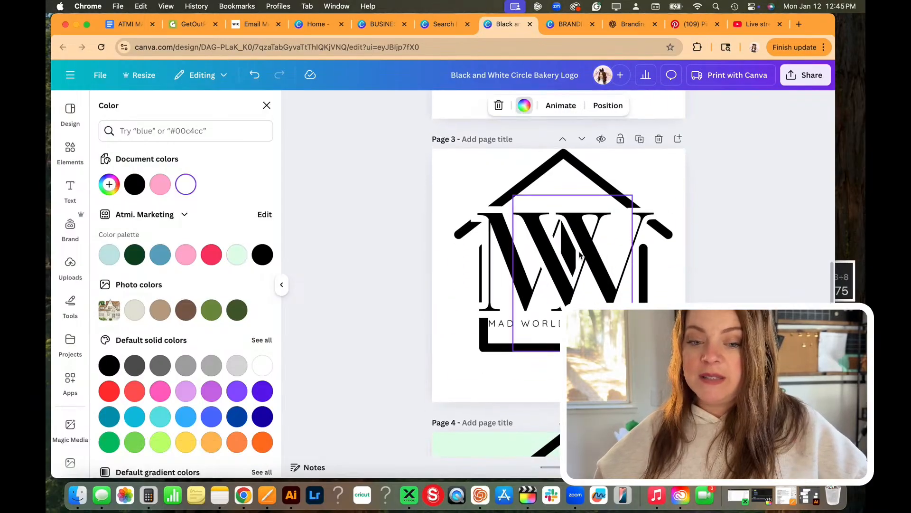
- On the duplicated page, set the outline effect color of both the W and the M to black
{"action": "left_click", "coordinate": [581, 254]}
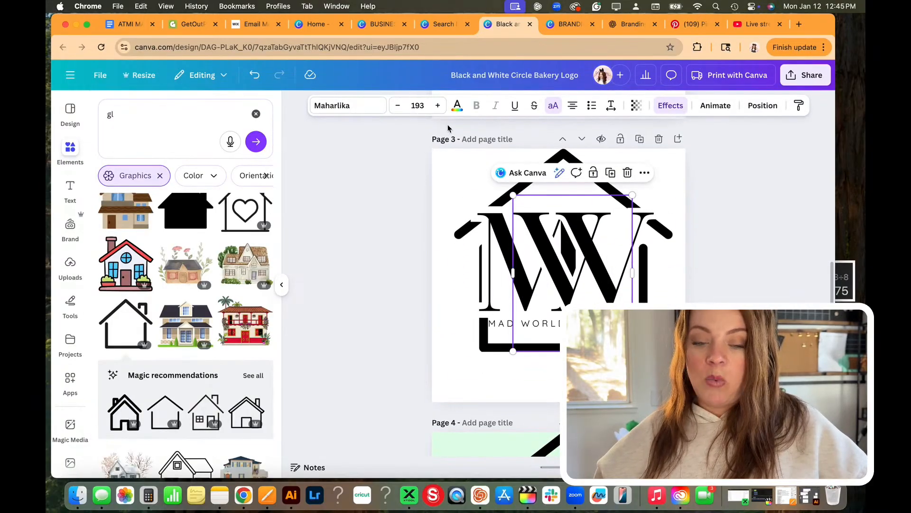
{"action": "left_click", "coordinate": [666, 109]}
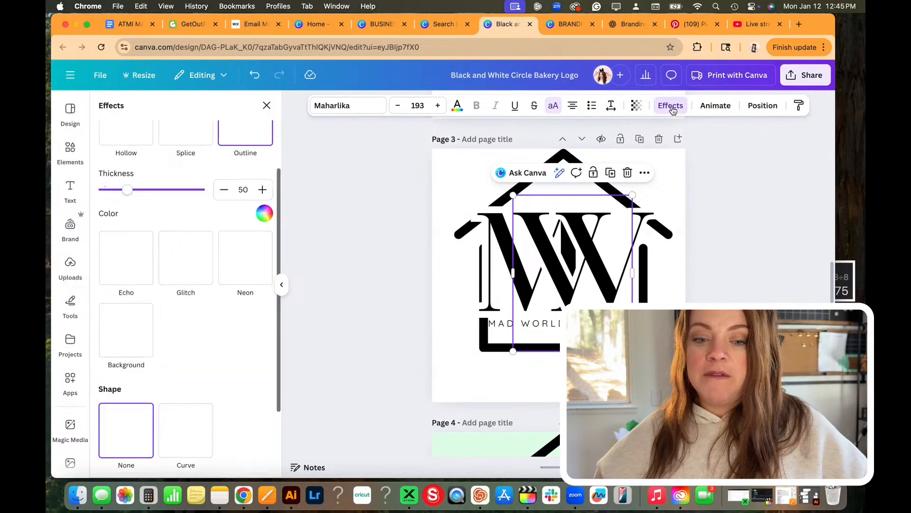
{"action": "left_click", "coordinate": [265, 215]}
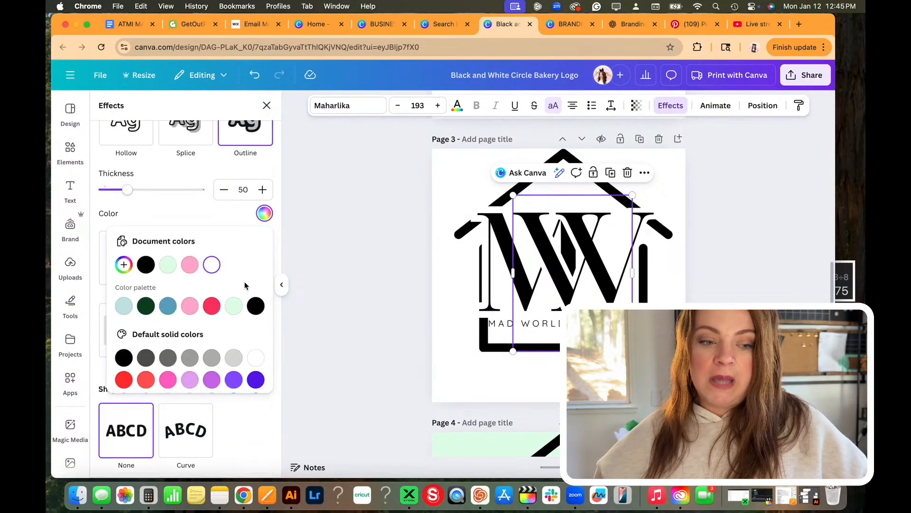
{"action": "left_click", "coordinate": [255, 306]}
{"action": "left_click", "coordinate": [499, 225]}
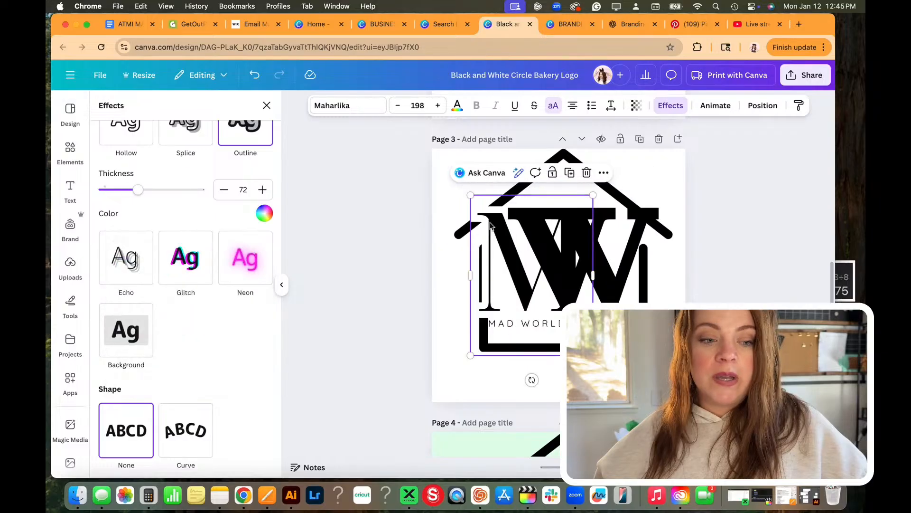
{"action": "left_click", "coordinate": [258, 214]}
{"action": "left_click", "coordinate": [255, 306]}
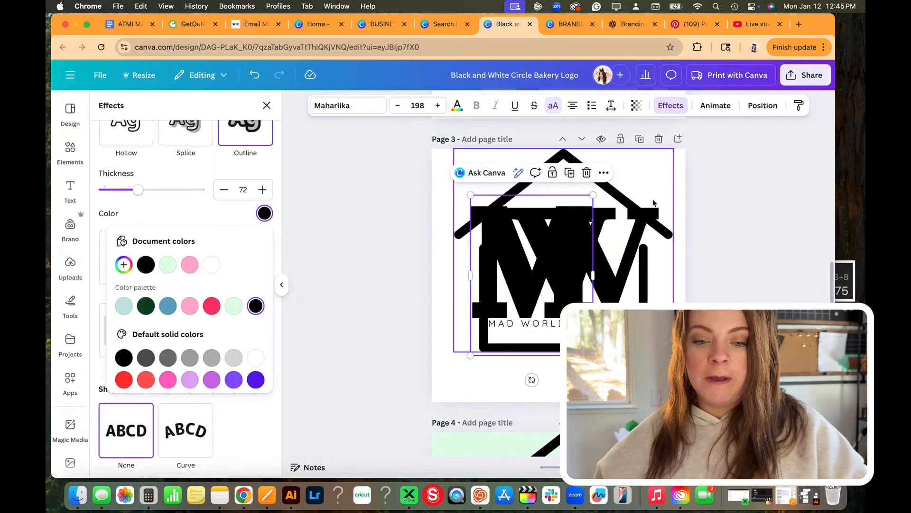
- Recolor the house outline graphic on page 3 to white
{"action": "left_click", "coordinate": [635, 203]}
{"action": "left_click", "coordinate": [660, 197]}
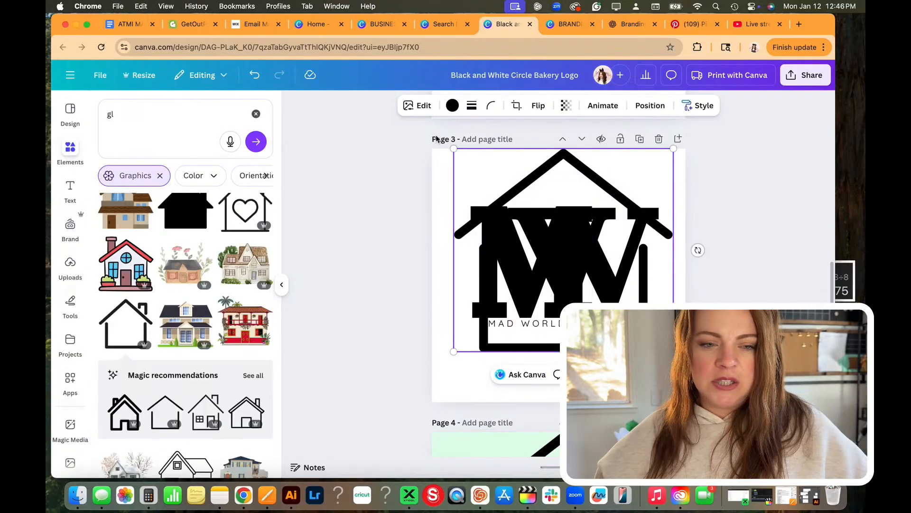
{"action": "left_click", "coordinate": [453, 106]}
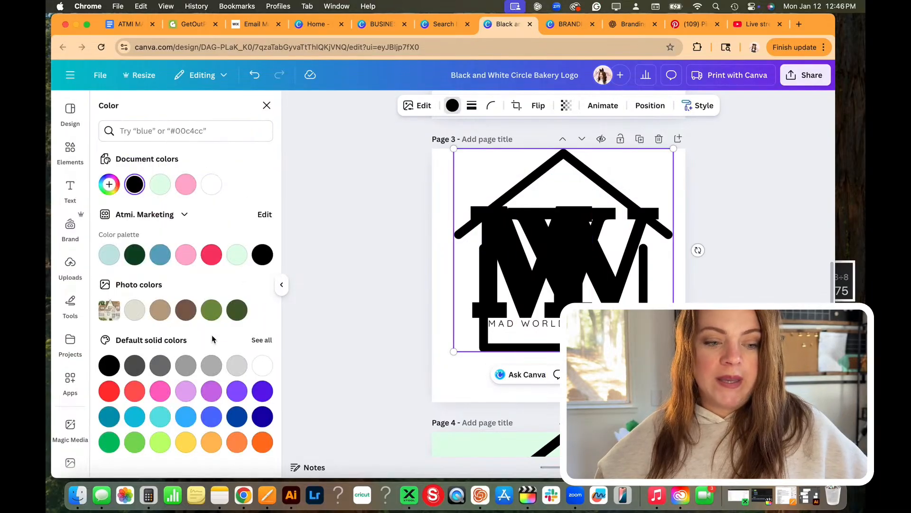
{"action": "left_click", "coordinate": [263, 366]}
- Set the text color of the M, the W and the "MAD WORLD AFTER ALL" line on page 3 to white
{"action": "left_click", "coordinate": [519, 262]}
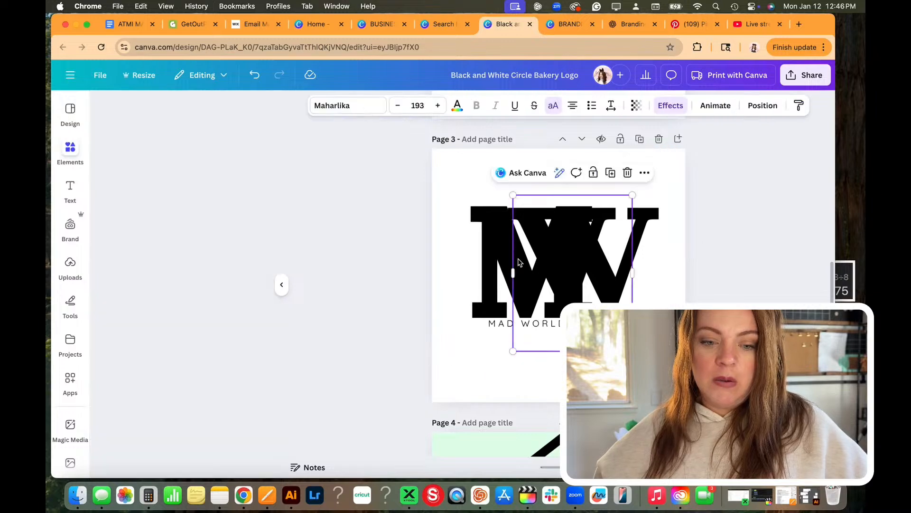
{"action": "left_click", "coordinate": [491, 240]}
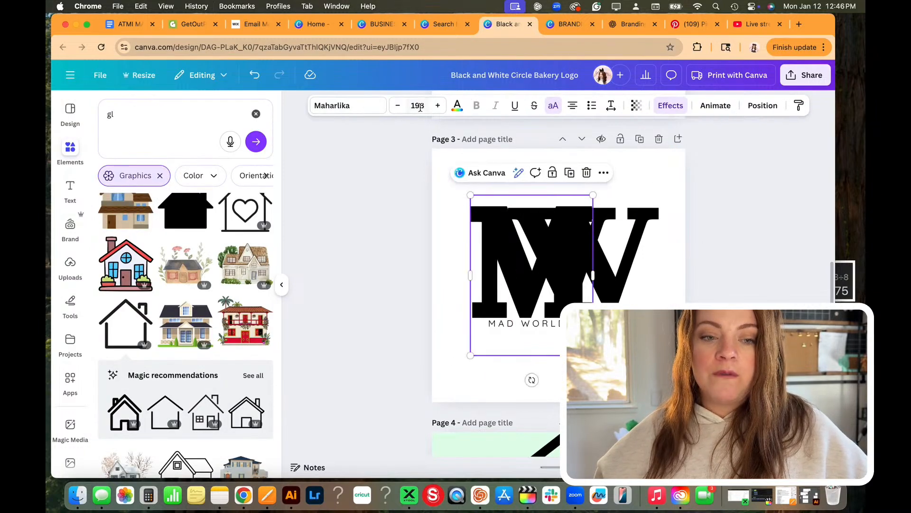
{"action": "left_click", "coordinate": [457, 105]}
{"action": "left_click", "coordinate": [210, 184]}
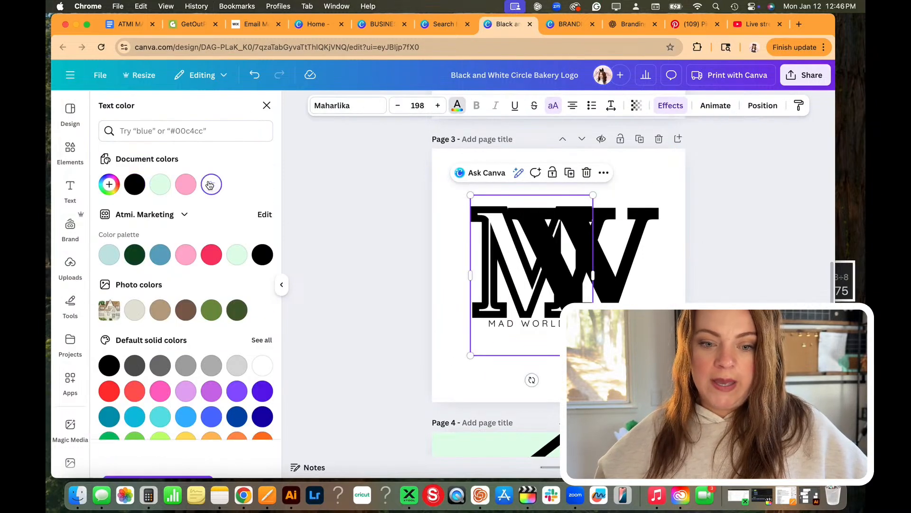
{"action": "left_click", "coordinate": [611, 262]}
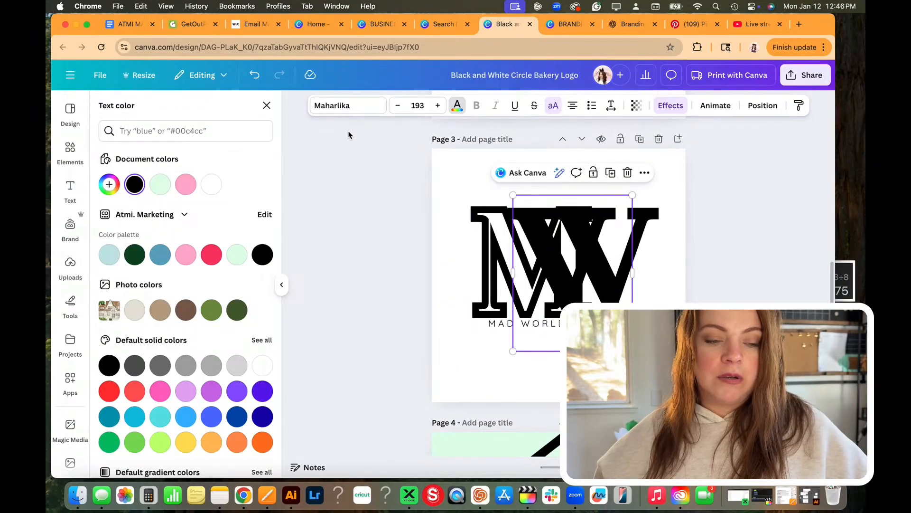
{"action": "left_click", "coordinate": [211, 184]}
{"action": "left_click", "coordinate": [494, 323]}
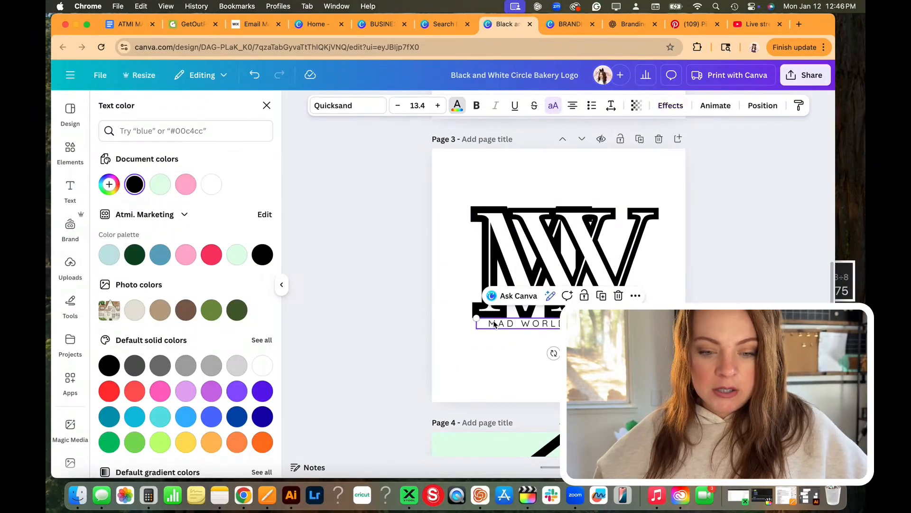
{"action": "left_click", "coordinate": [211, 185]}
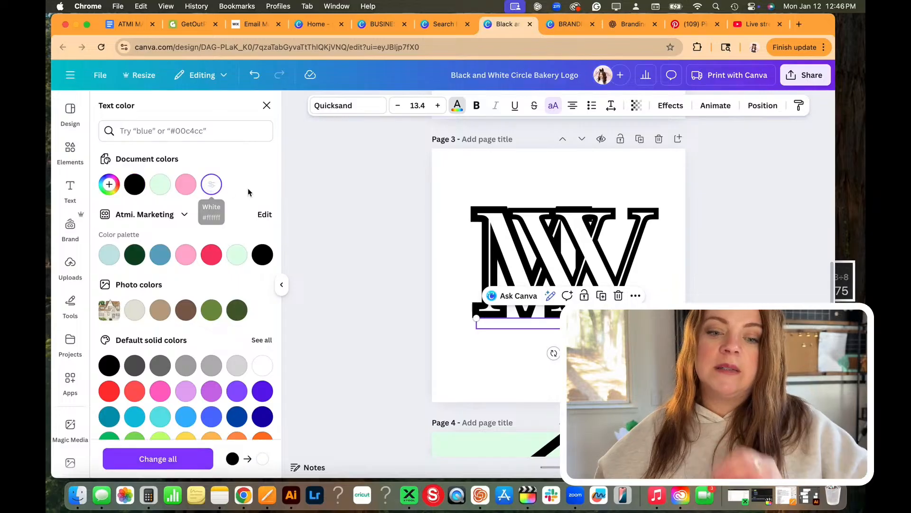
{"action": "left_click", "coordinate": [351, 278]}
{"action": "left_click", "coordinate": [363, 272]}
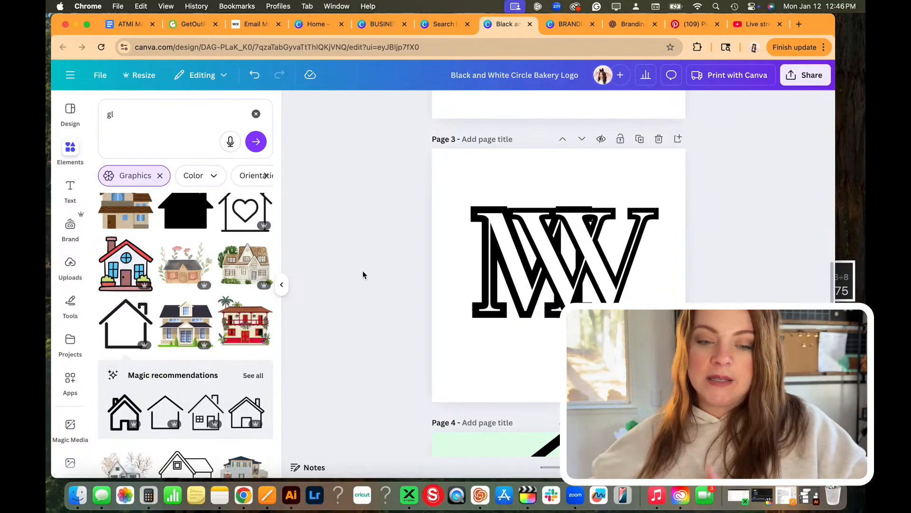
- Set the page 3 background to black and compare the white logo with the black one on page 2
{"action": "left_click", "coordinate": [452, 397]}
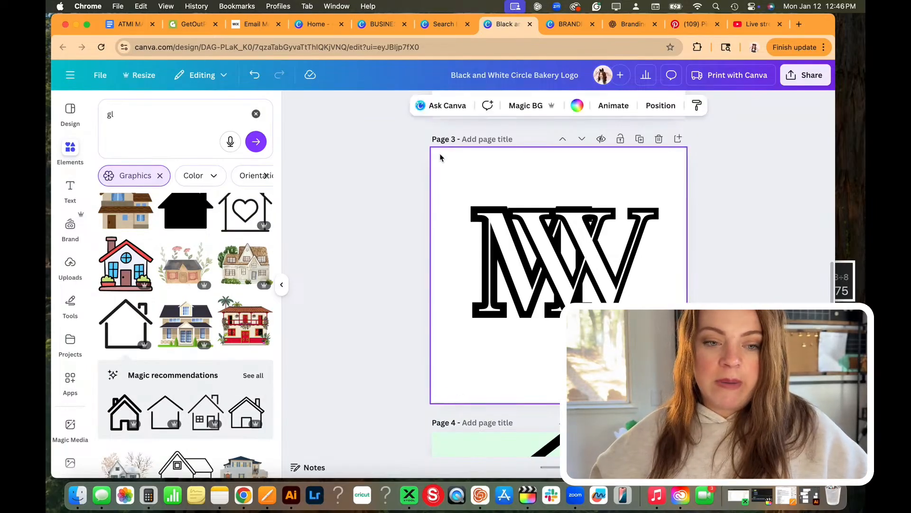
{"action": "left_click", "coordinate": [577, 105]}
{"action": "left_click", "coordinate": [262, 255]}
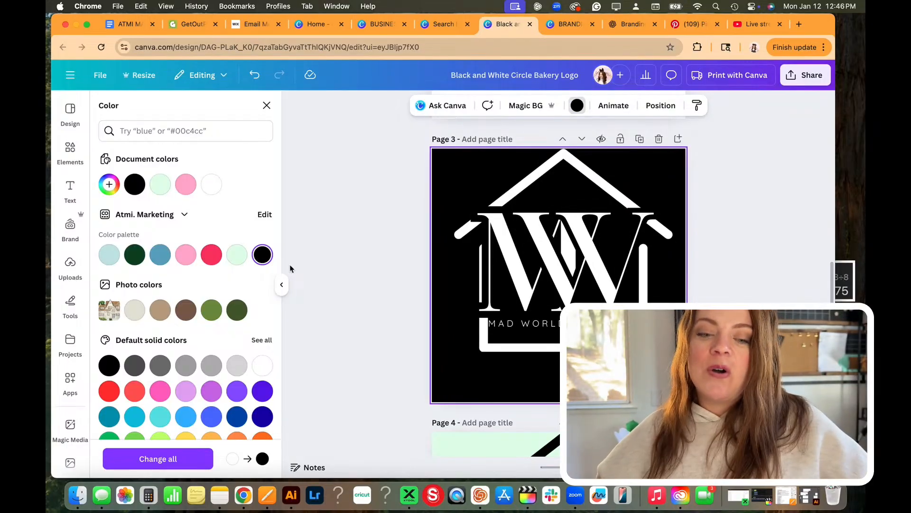
{"action": "scroll", "coordinate": [297, 265], "scroll_direction": "up", "scroll_amount": 1}
{"action": "scroll", "coordinate": [348, 271], "scroll_direction": "up", "scroll_amount": 10}
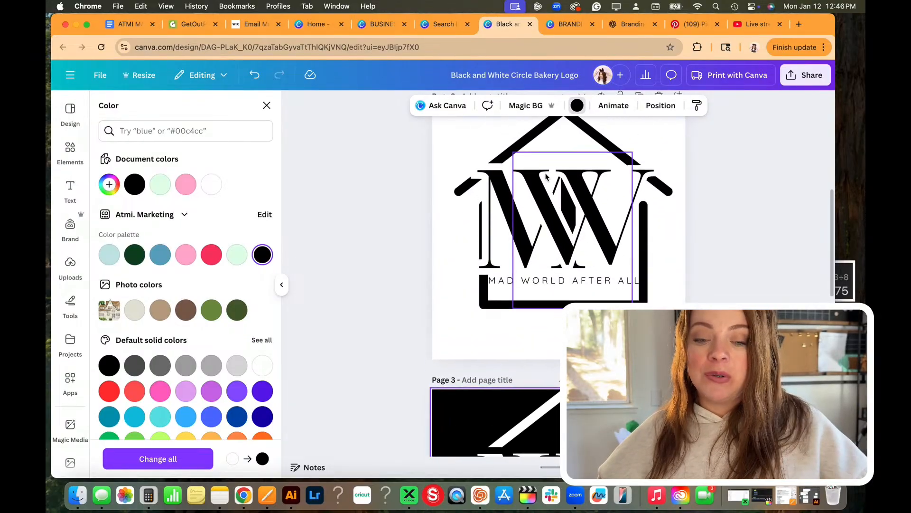
{"action": "scroll", "coordinate": [548, 177], "scroll_direction": "down", "scroll_amount": 12}
- Remove the black background from page 3
{"action": "left_click", "coordinate": [464, 310]}
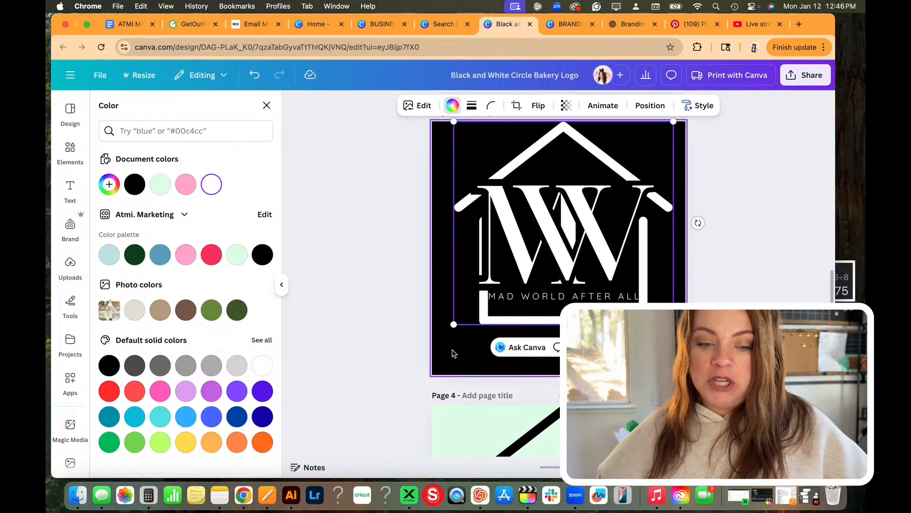
{"action": "left_click", "coordinate": [452, 350]}
{"action": "key", "text": "Delete"}
{"action": "scroll", "coordinate": [484, 309], "scroll_direction": "up", "scroll_amount": 1}
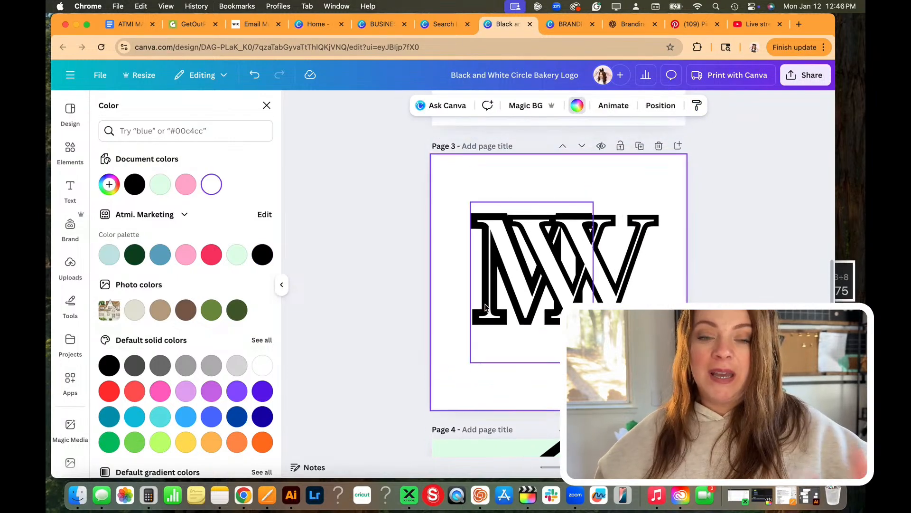
- Set up a PNG download of the design with a transparent background
{"action": "left_click", "coordinate": [534, 287]}
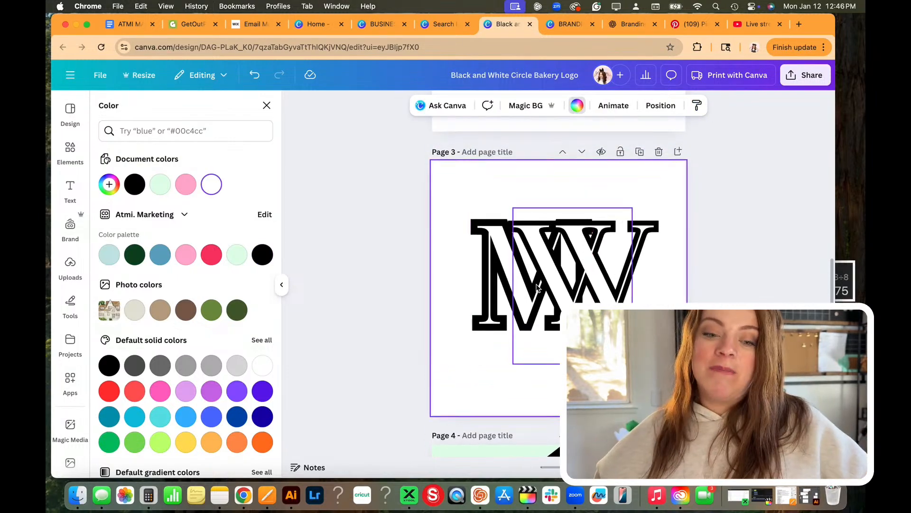
{"action": "scroll", "coordinate": [536, 287], "scroll_direction": "up", "scroll_amount": 1}
{"action": "scroll", "coordinate": [536, 287], "scroll_direction": "up", "scroll_amount": 5}
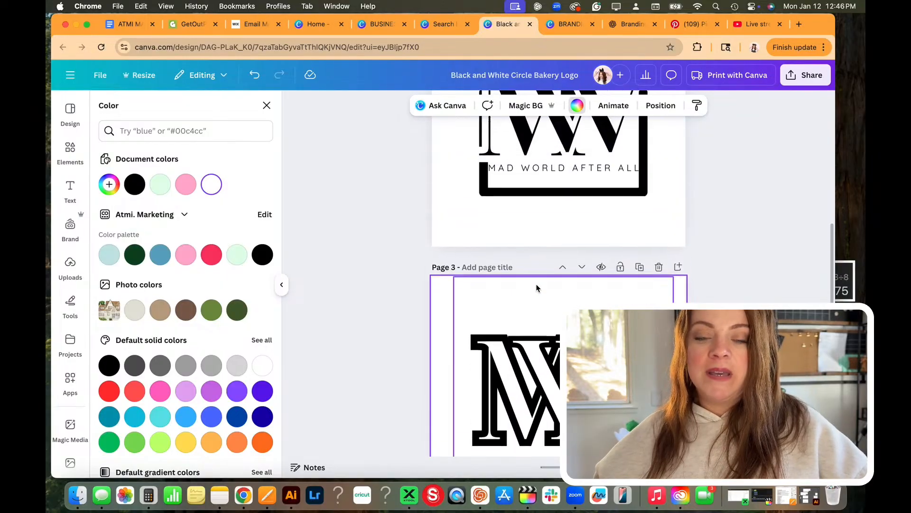
{"action": "scroll", "coordinate": [533, 145], "scroll_direction": "up", "scroll_amount": 1}
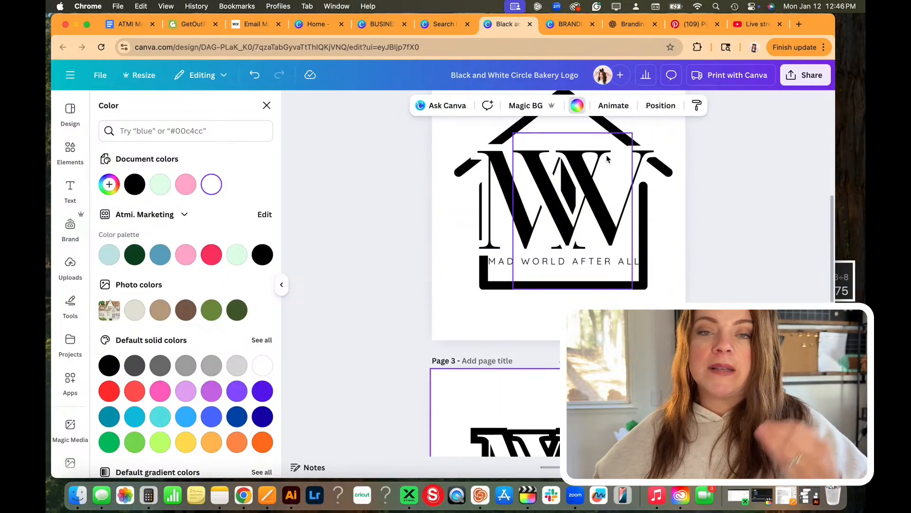
{"action": "left_click", "coordinate": [793, 77]}
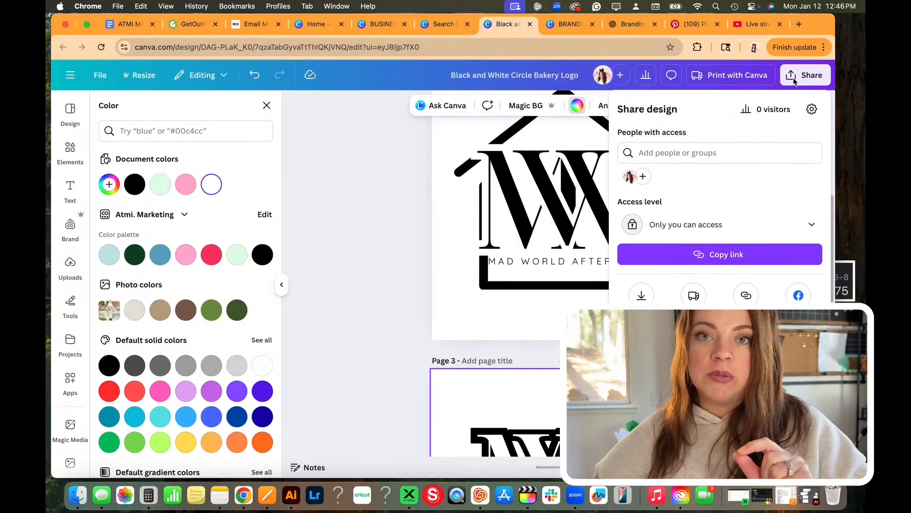
{"action": "left_click", "coordinate": [642, 296]}
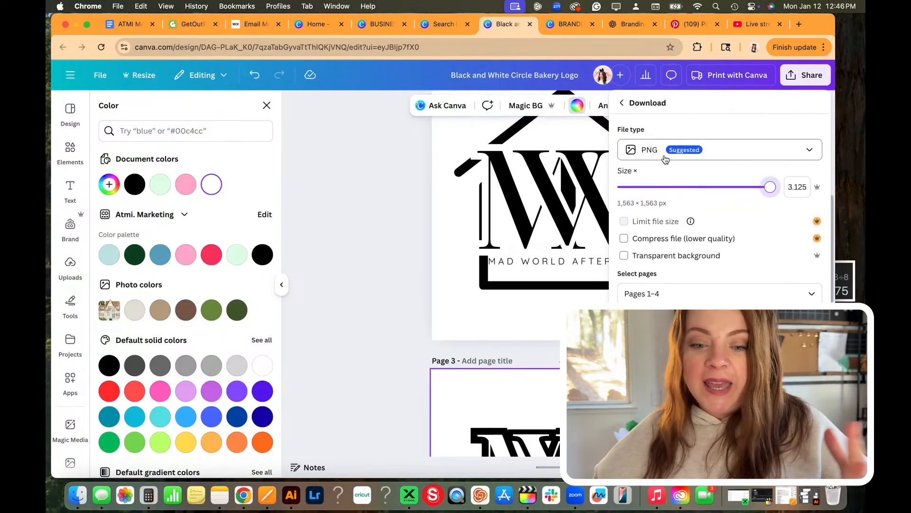
{"action": "left_click", "coordinate": [625, 256]}
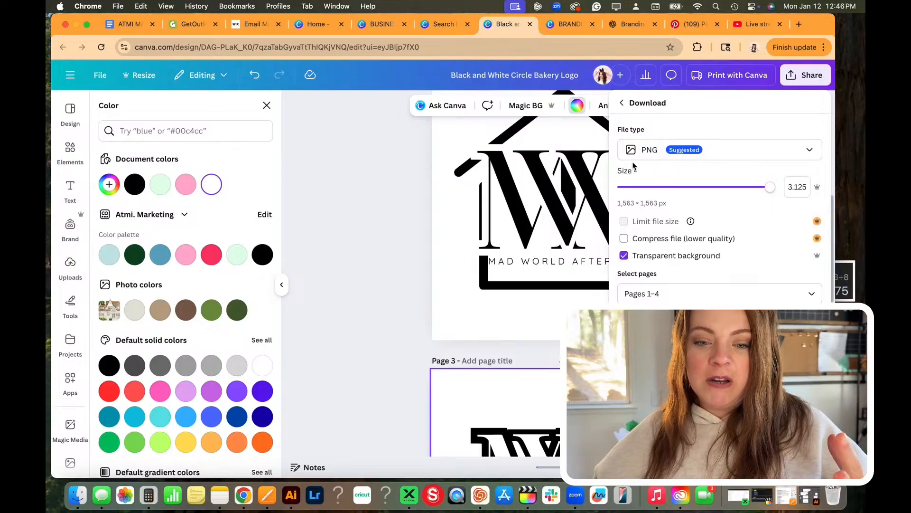
- Limit the download to page 2 and download the logo
{"action": "left_click", "coordinate": [648, 292]}
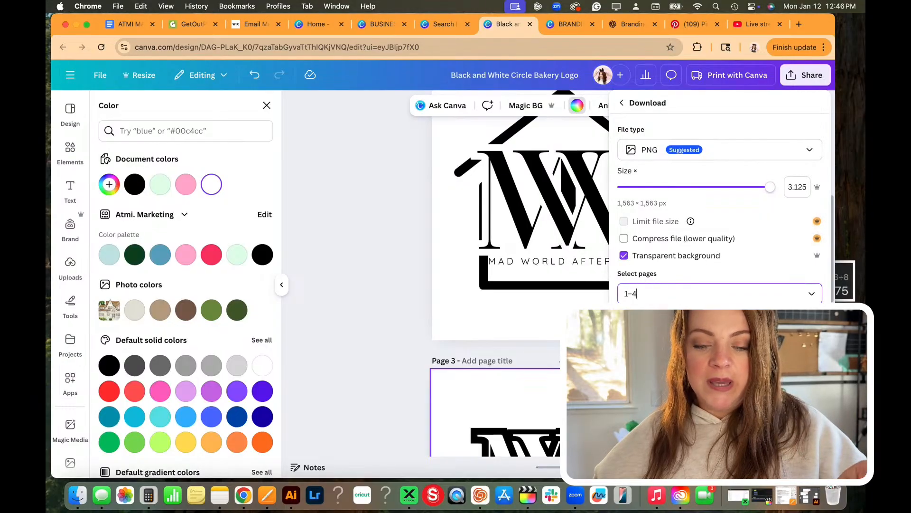
{"action": "key", "text": "BackSpace"}
{"action": "key", "text": "BackSpace"}
{"action": "key", "text": "BackSpace"}
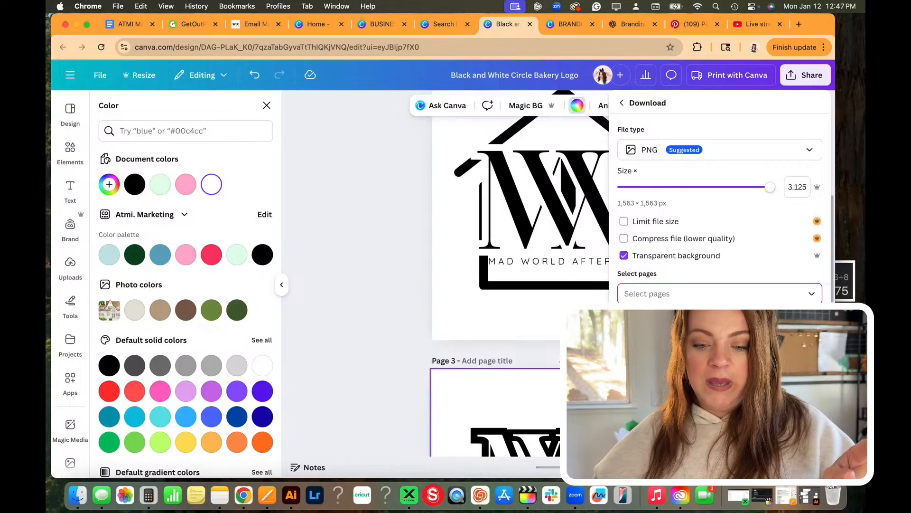
{"action": "type", "text": "Page 2"}
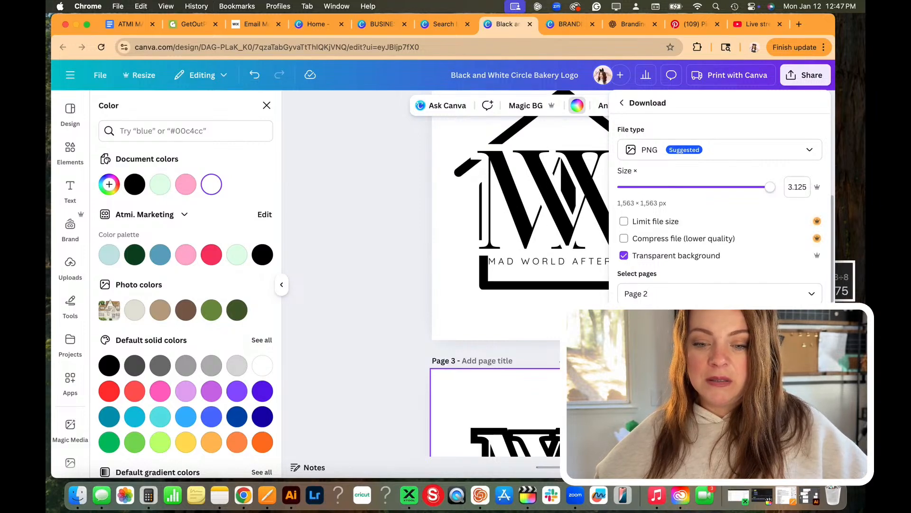
{"action": "left_click", "coordinate": [720, 357]}
- Title page 2 "Black Logo"
{"action": "scroll", "coordinate": [521, 222], "scroll_direction": "up", "scroll_amount": 3}
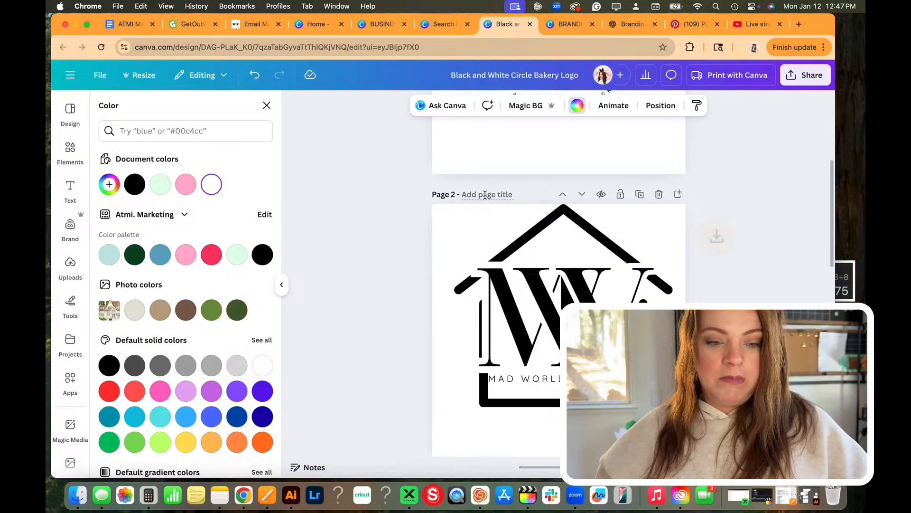
{"action": "left_click", "coordinate": [485, 195]}
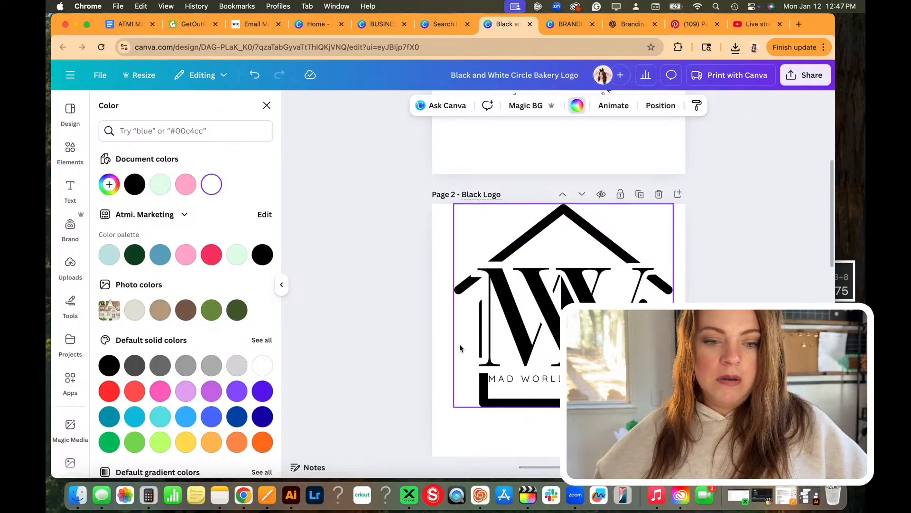
- Delete the leftover placeholder paragraph text from page 3 and title the page "White Logo"
{"action": "scroll", "coordinate": [460, 344], "scroll_direction": "down", "scroll_amount": 4}
{"action": "left_click", "coordinate": [473, 304]}
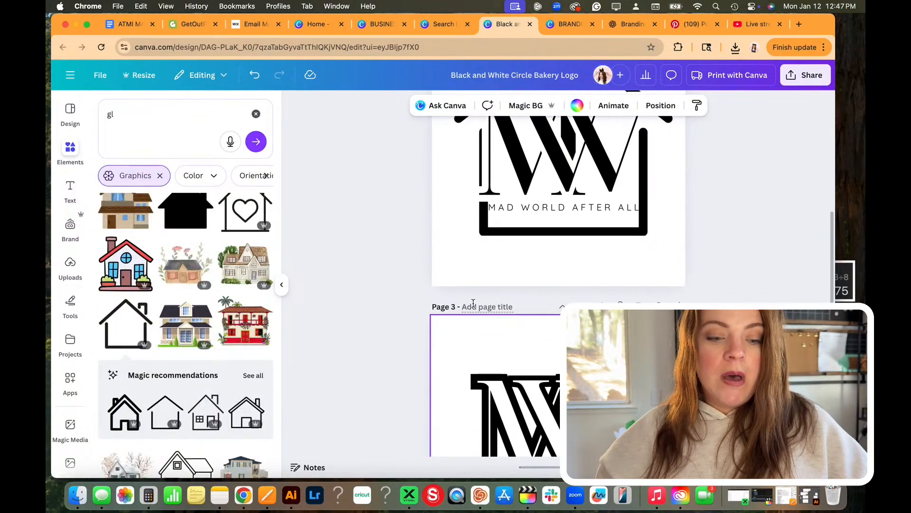
{"action": "scroll", "coordinate": [472, 402], "scroll_direction": "down", "scroll_amount": 2}
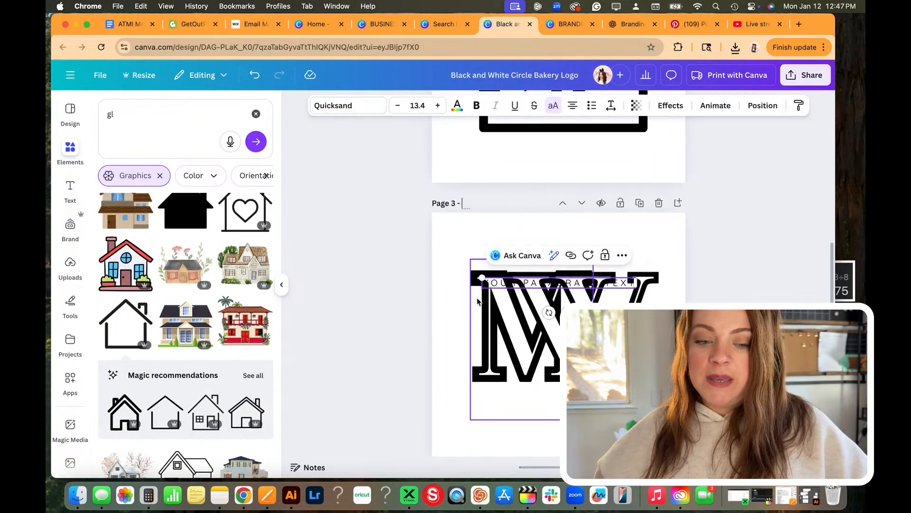
{"action": "left_click", "coordinate": [496, 287]}
{"action": "key", "text": "Delete"}
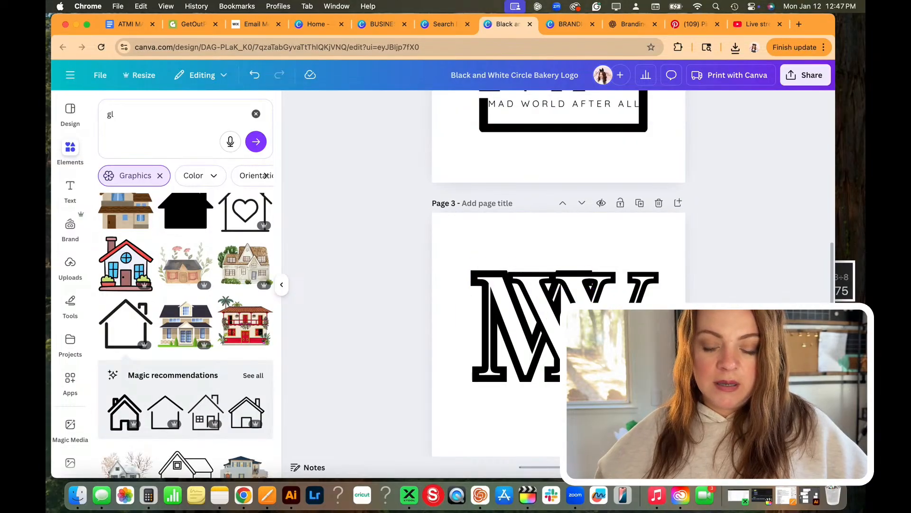
{"action": "left_click", "coordinate": [487, 204]}
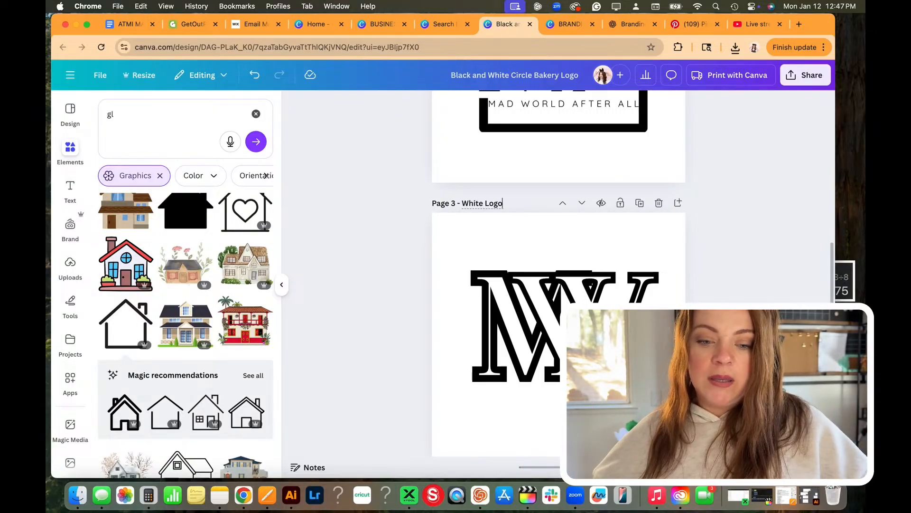
- Compare the outlined MW lettering on the White Logo page with the Black Logo page and the circular house logo on page 1
{"action": "scroll", "coordinate": [487, 238], "scroll_direction": "down", "scroll_amount": 3}
{"action": "left_click", "coordinate": [481, 301]}
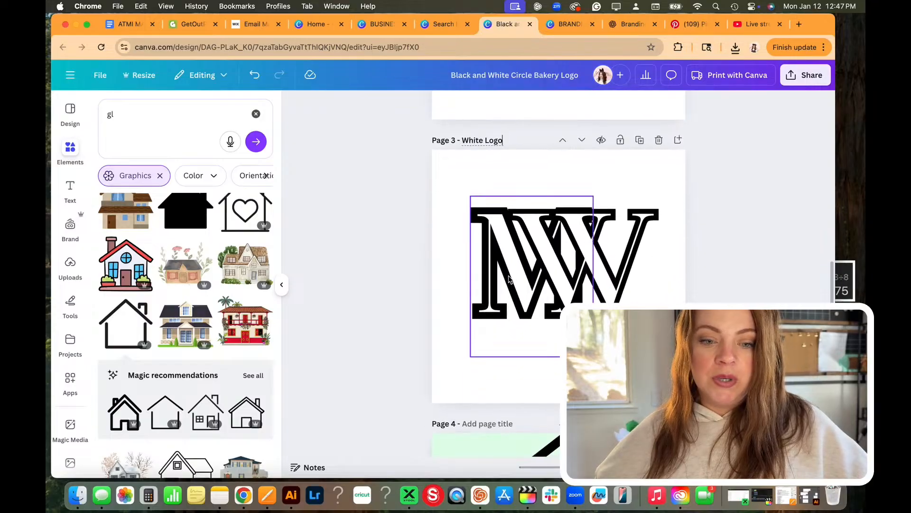
{"action": "left_click", "coordinate": [537, 233]}
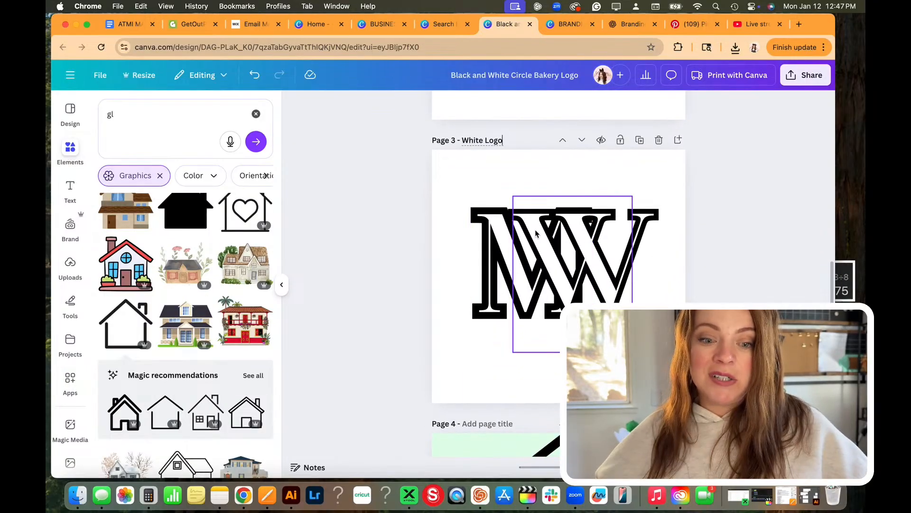
{"action": "left_click", "coordinate": [492, 254]}
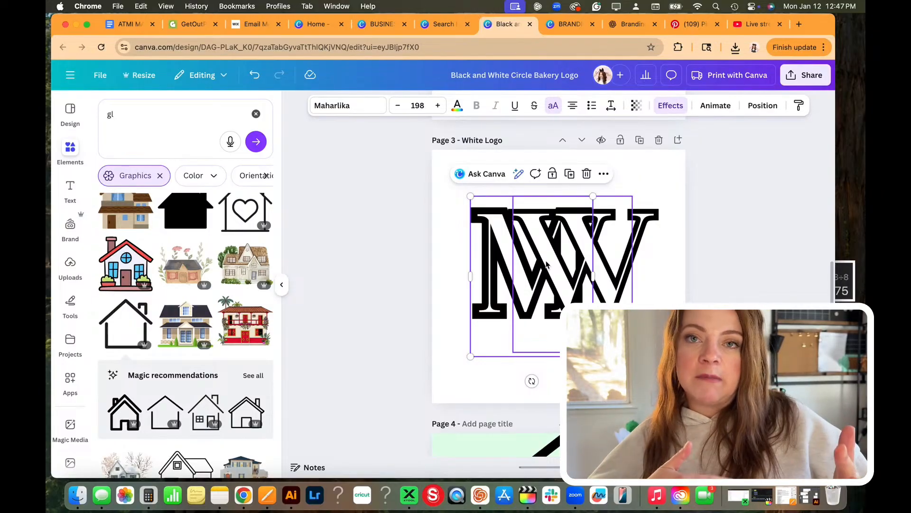
{"action": "scroll", "coordinate": [548, 257], "scroll_direction": "up", "scroll_amount": 5}
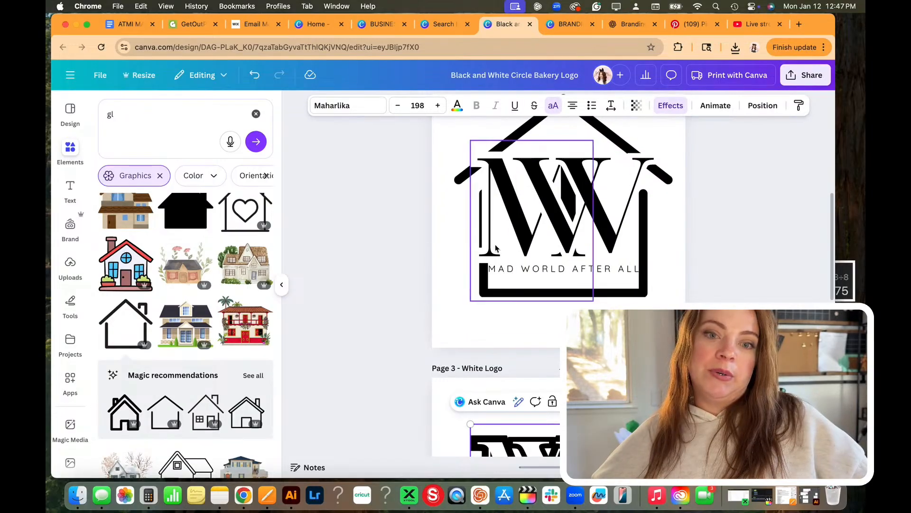
{"action": "scroll", "coordinate": [489, 251], "scroll_direction": "up", "scroll_amount": 10}
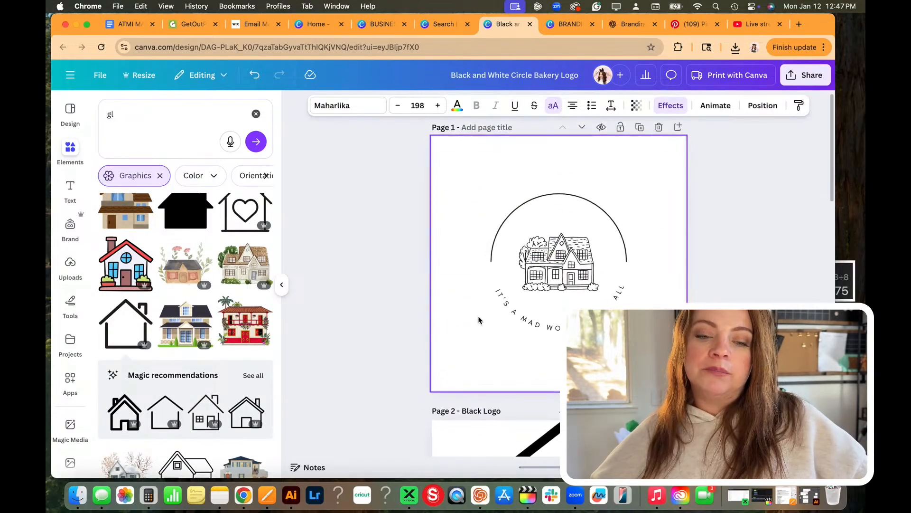
{"action": "scroll", "coordinate": [478, 320], "scroll_direction": "down", "scroll_amount": 3}
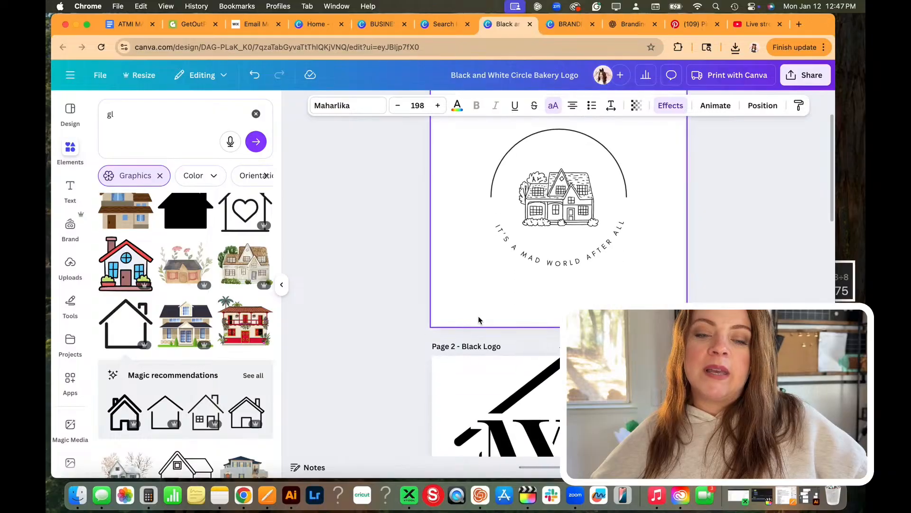
{"action": "scroll", "coordinate": [479, 320], "scroll_direction": "down", "scroll_amount": 15}
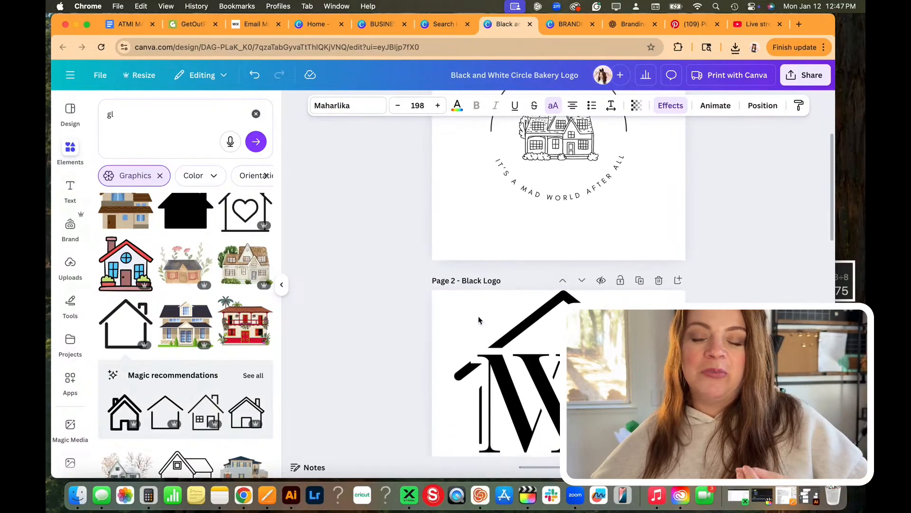
{"action": "left_click", "coordinate": [478, 320]}
{"action": "scroll", "coordinate": [478, 320], "scroll_direction": "down", "scroll_amount": 2}
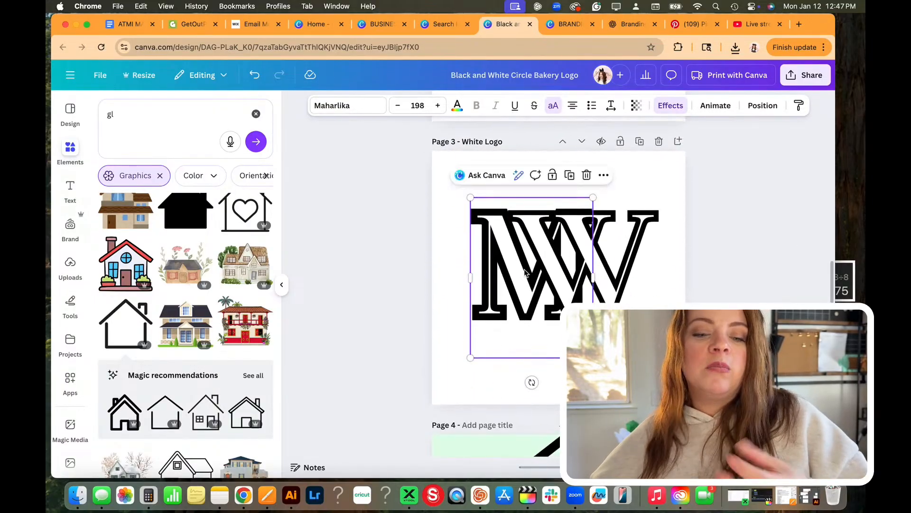
- Duplicate page 1 with the circular house logo and recolor the curved tagline on the copy white
{"action": "scroll", "coordinate": [535, 290], "scroll_direction": "up", "scroll_amount": 12}
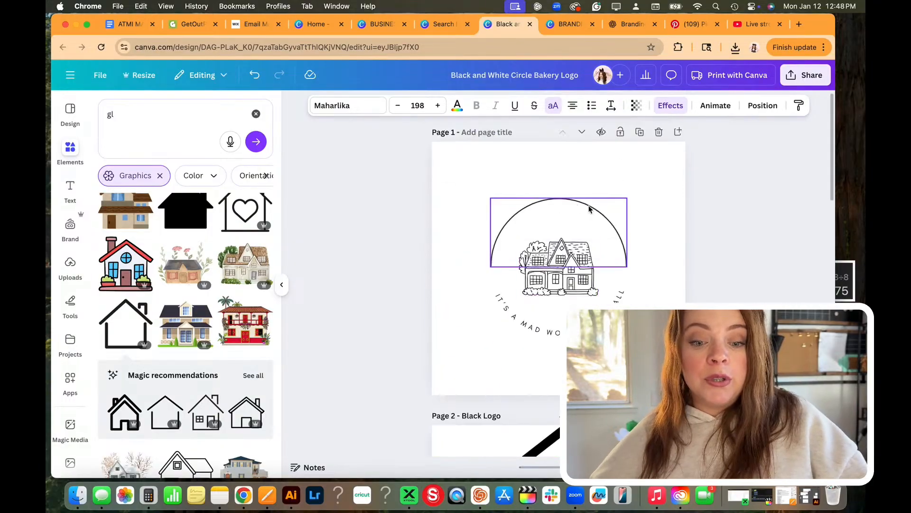
{"action": "left_click", "coordinate": [640, 132]}
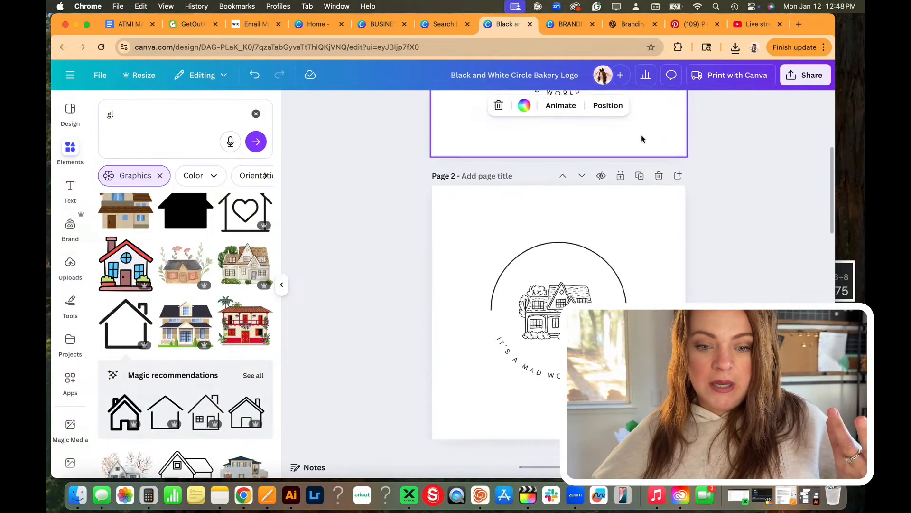
{"action": "left_click_drag", "start_coordinate": [664, 186], "coordinate": [468, 358]}
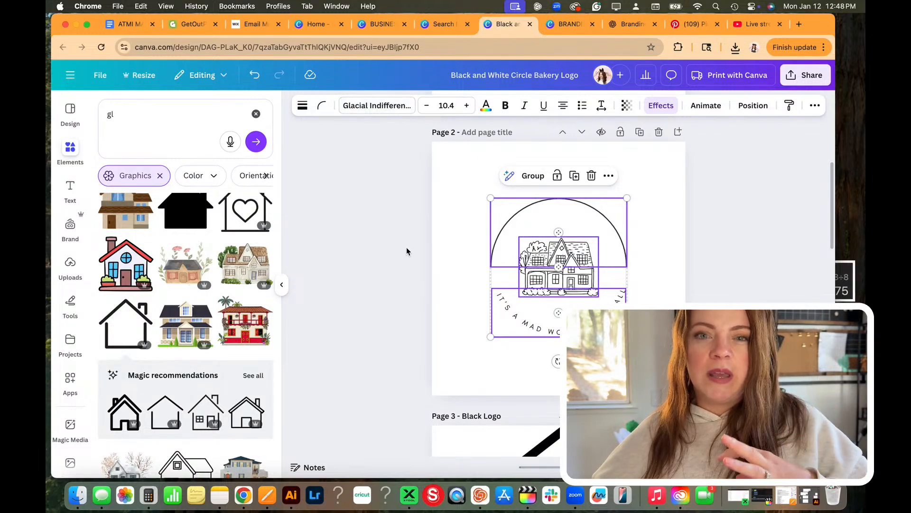
{"action": "scroll", "coordinate": [411, 309], "scroll_direction": "down", "scroll_amount": 5}
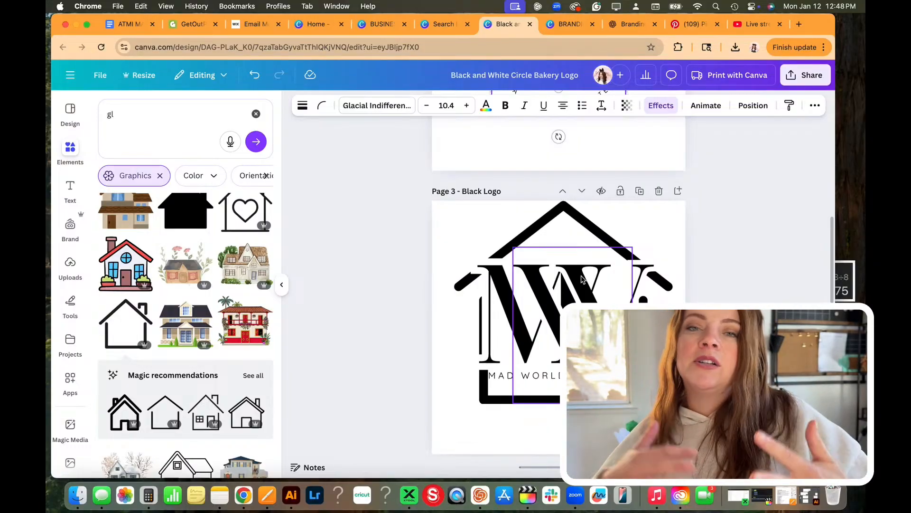
{"action": "scroll", "coordinate": [582, 280], "scroll_direction": "up", "scroll_amount": 5}
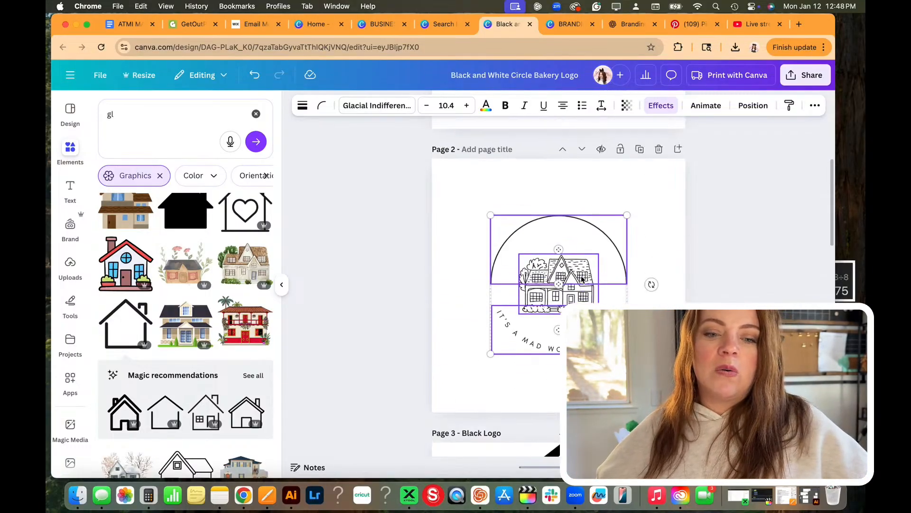
{"action": "left_click", "coordinate": [582, 279]}
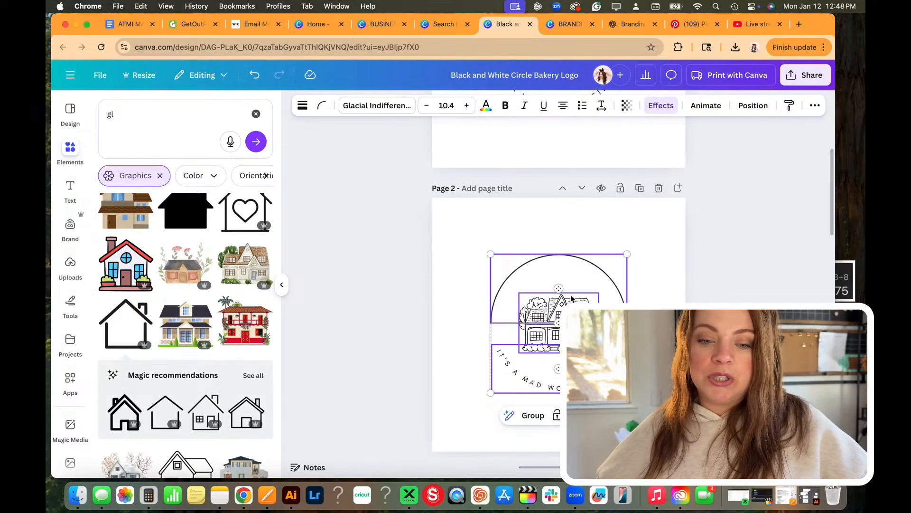
{"action": "left_click", "coordinate": [486, 105]}
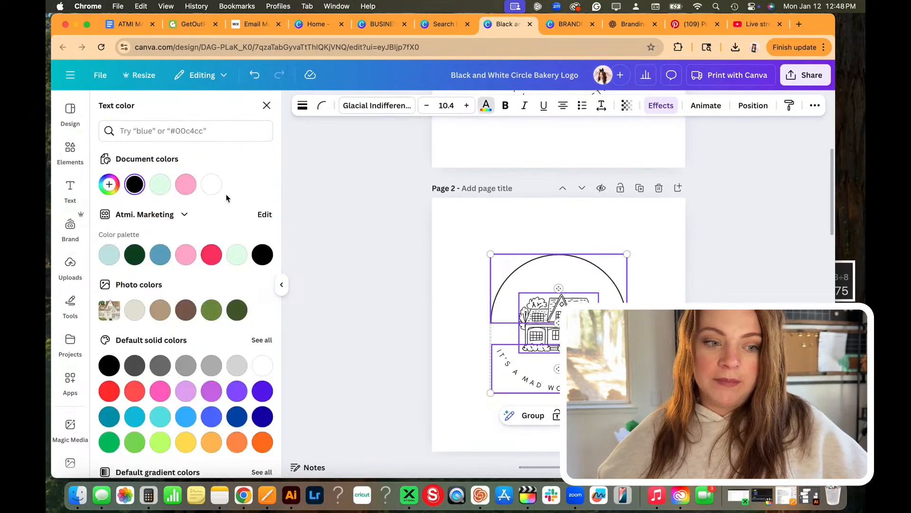
{"action": "left_click", "coordinate": [212, 185]}
{"action": "left_click", "coordinate": [449, 298]}
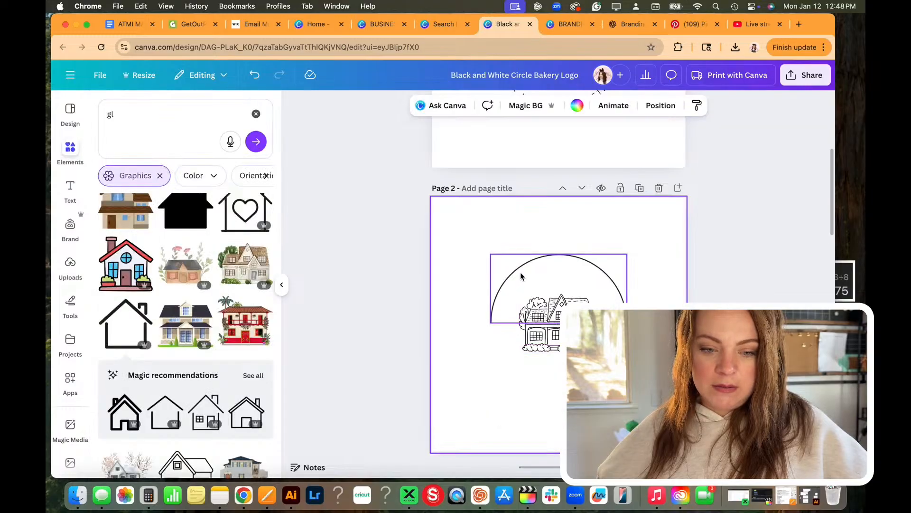
- Check the stroke style and image editing options of the arc above the house on page 2 for a recoloring option
{"action": "left_click", "coordinate": [521, 272]}
{"action": "left_click", "coordinate": [460, 107]}
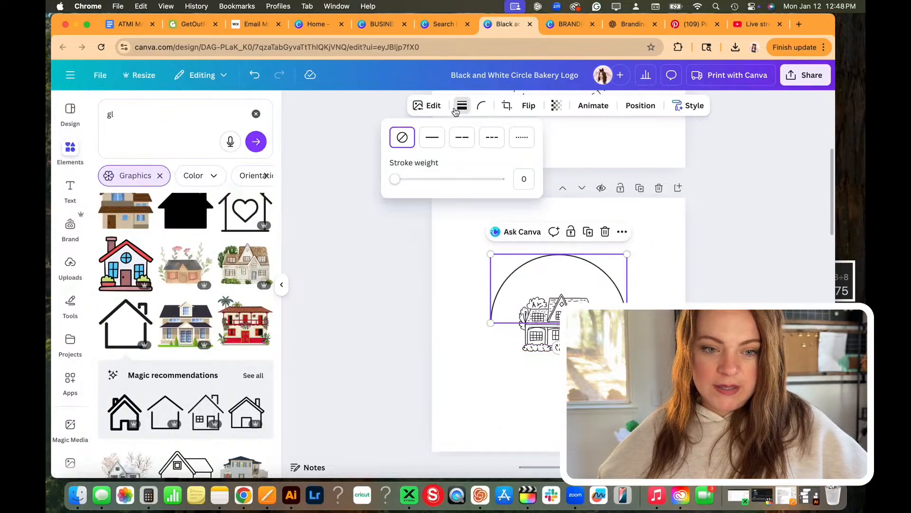
{"action": "left_click", "coordinate": [461, 105]}
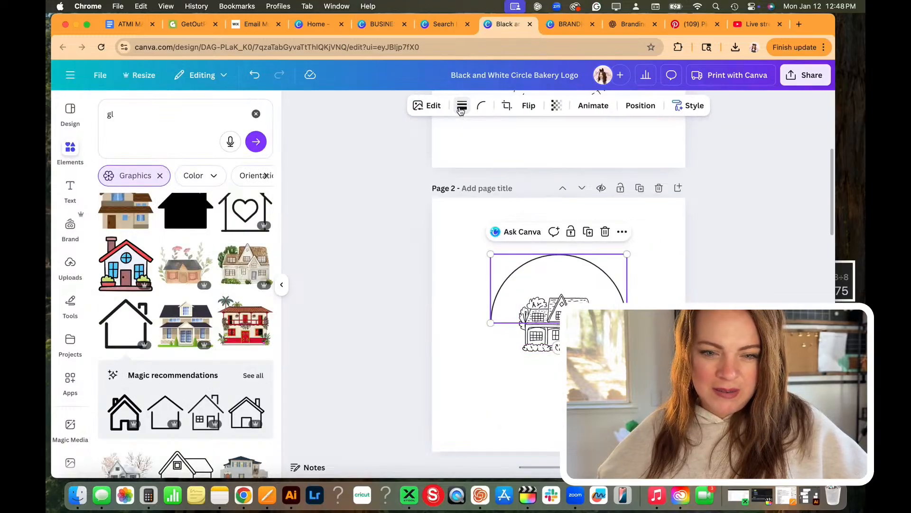
{"action": "left_click", "coordinate": [432, 107]}
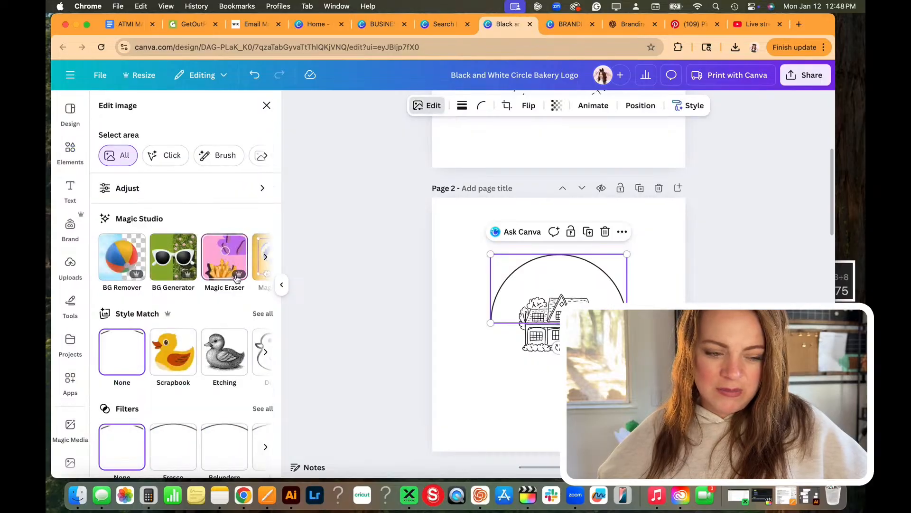
{"action": "scroll", "coordinate": [202, 396], "scroll_direction": "down", "scroll_amount": 5}
{"action": "scroll", "coordinate": [204, 400], "scroll_direction": "up", "scroll_amount": 5}
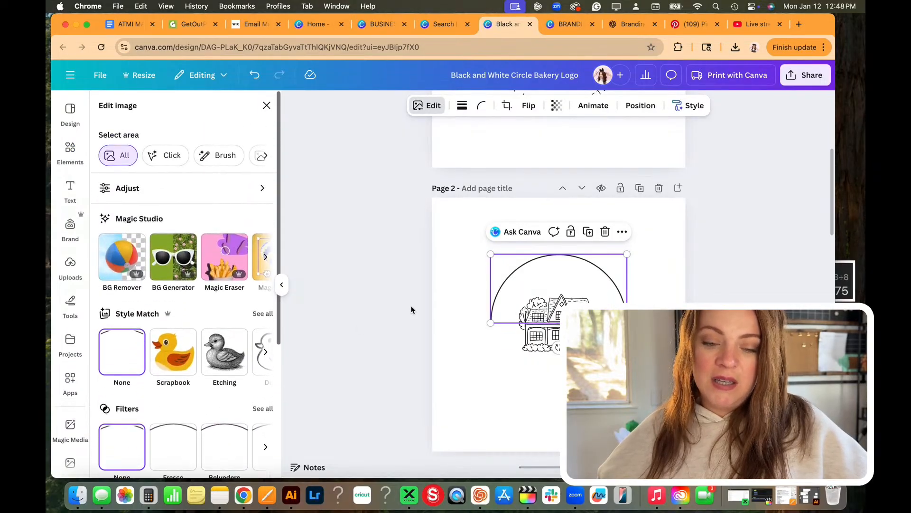
{"action": "scroll", "coordinate": [450, 298], "scroll_direction": "up", "scroll_amount": 2}
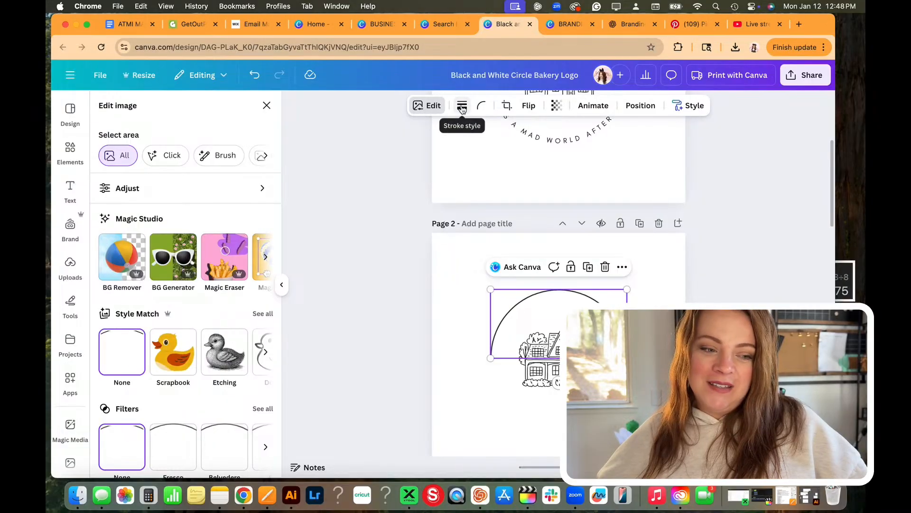
- Browse the Style Match styles and the filters available for the arc image on page 2
{"action": "scroll", "coordinate": [137, 384], "scroll_direction": "down", "scroll_amount": 5}
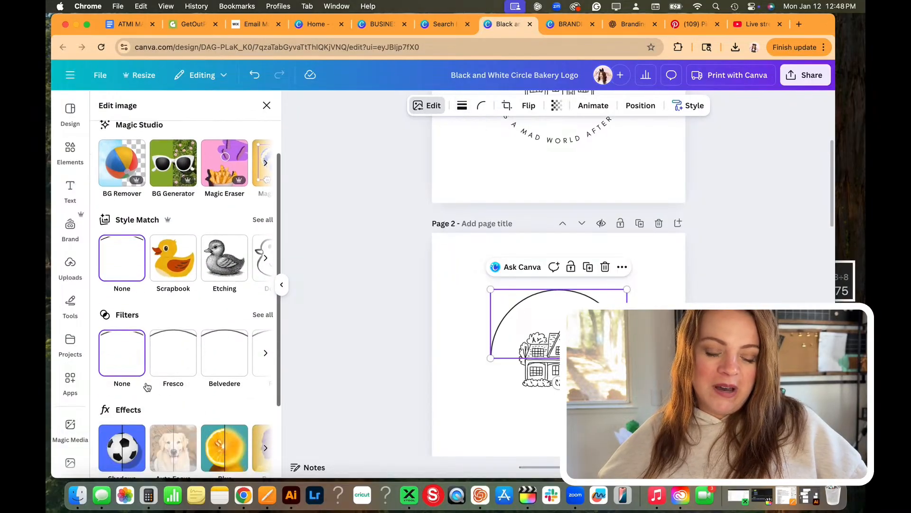
{"action": "left_click", "coordinate": [262, 192]}
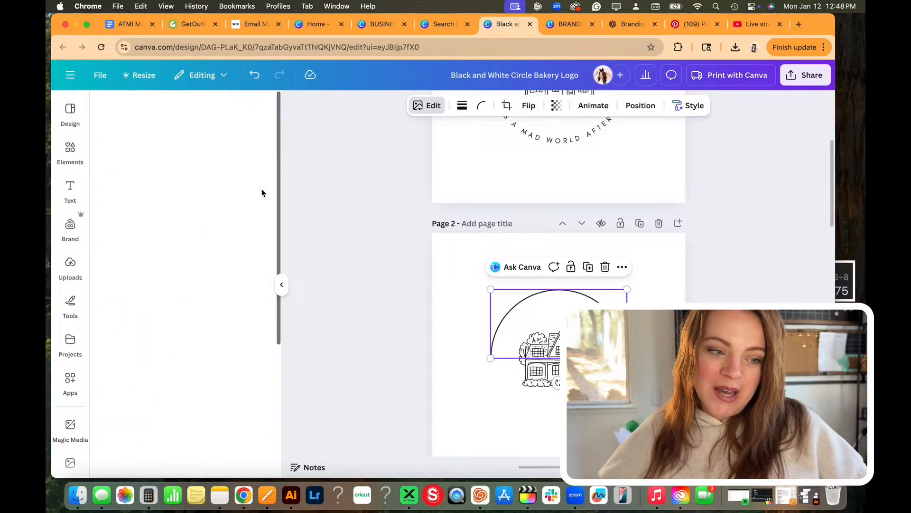
{"action": "scroll", "coordinate": [214, 294], "scroll_direction": "down", "scroll_amount": 3}
{"action": "scroll", "coordinate": [210, 289], "scroll_direction": "up", "scroll_amount": 4}
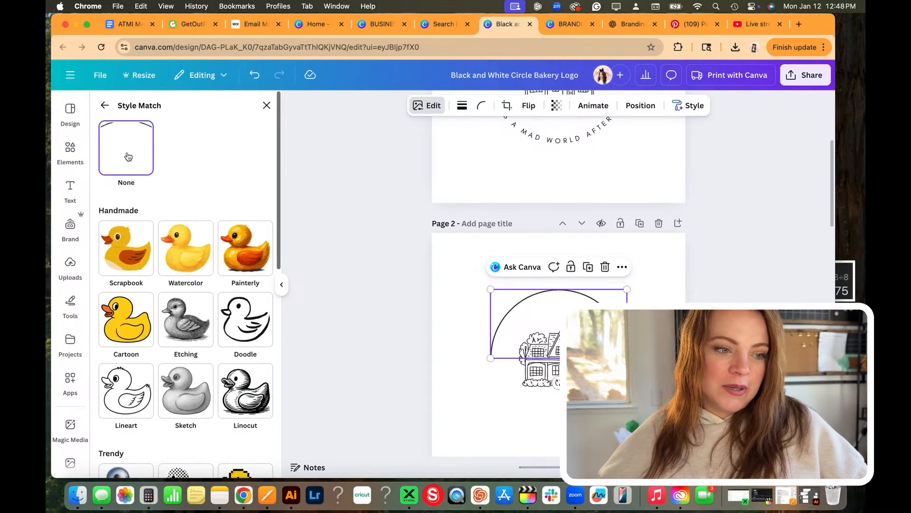
{"action": "left_click", "coordinate": [105, 105]}
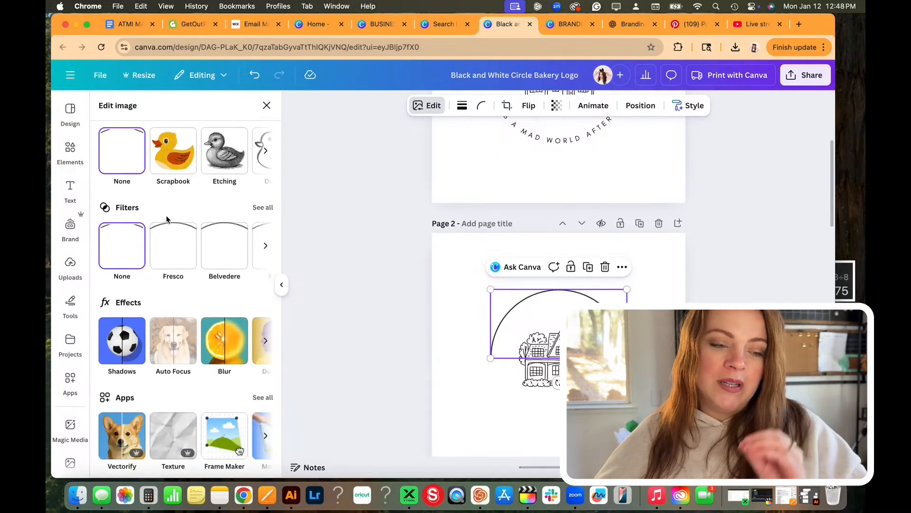
{"action": "left_click", "coordinate": [263, 209]}
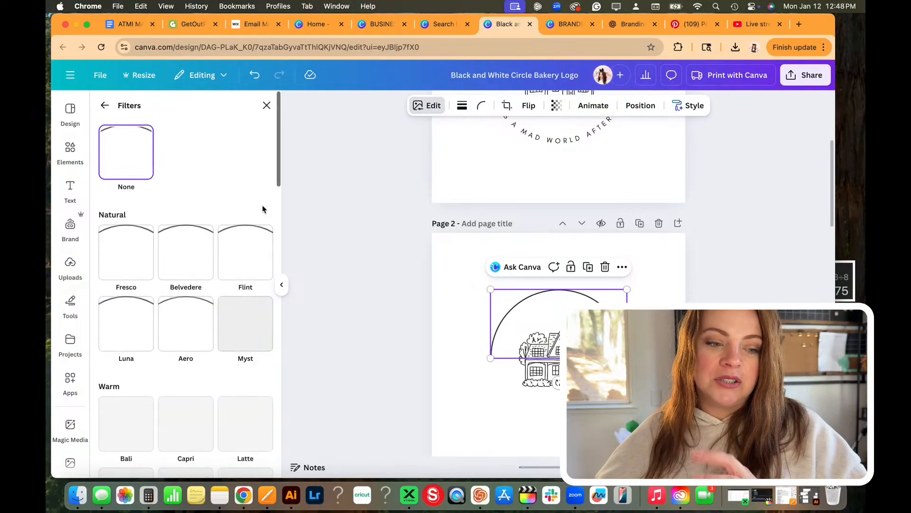
{"action": "scroll", "coordinate": [210, 338], "scroll_direction": "down", "scroll_amount": 5}
{"action": "scroll", "coordinate": [210, 337], "scroll_direction": "down", "scroll_amount": 12}
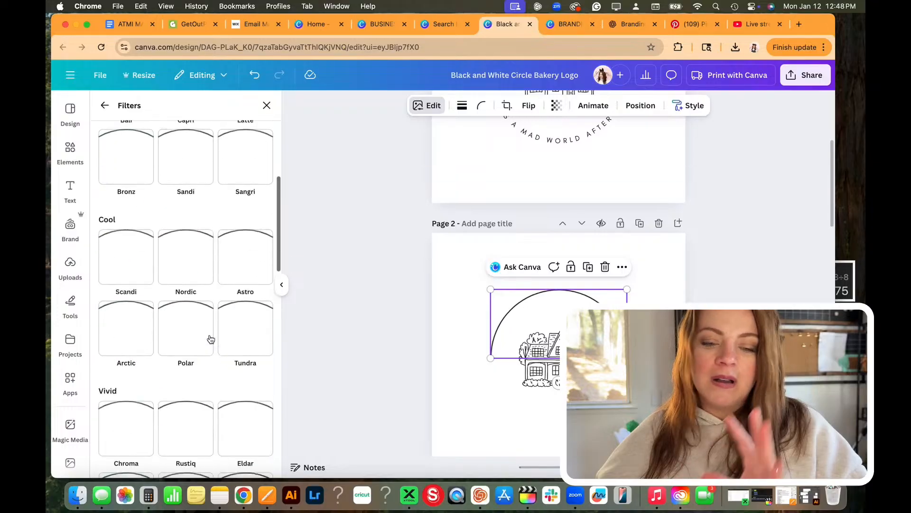
{"action": "left_click", "coordinate": [492, 338]}
- Try removing the arc above the house on page 2, and undo the deletion
{"action": "scroll", "coordinate": [491, 338], "scroll_direction": "down", "scroll_amount": 1}
{"action": "left_click", "coordinate": [522, 262]}
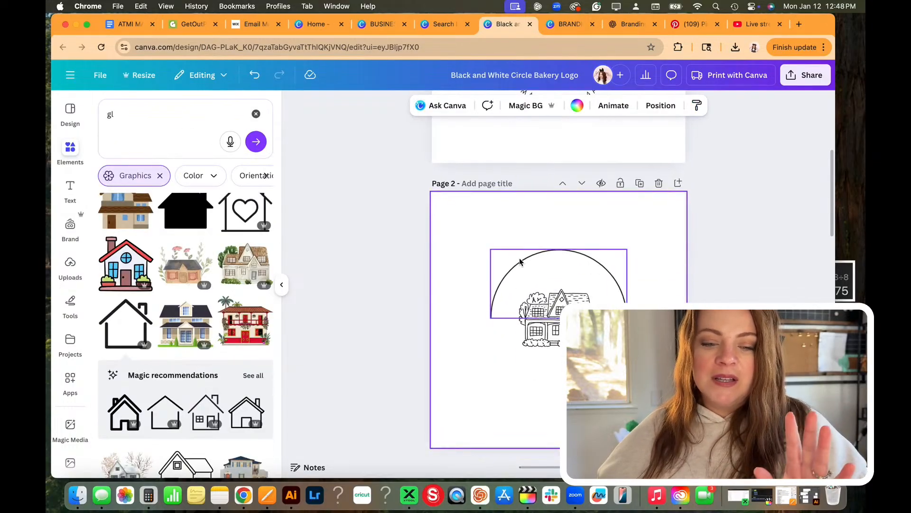
{"action": "key", "text": "Delete"}
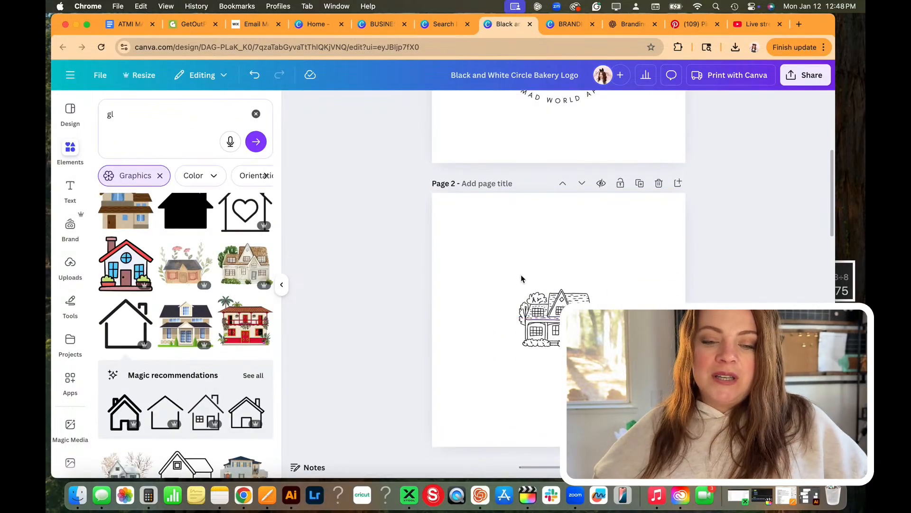
{"action": "key", "text": "super+z"}
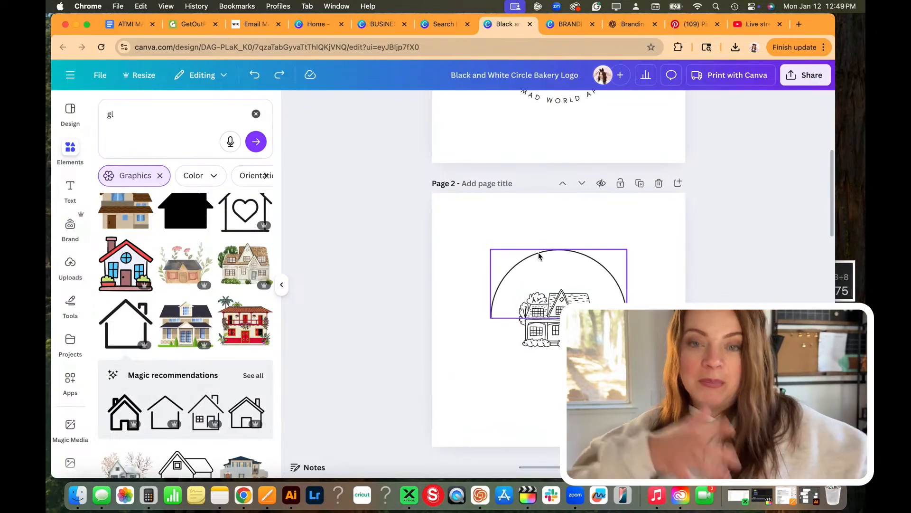
- Look through the image editing tools, filters and effects for the house illustration on page 2
{"action": "left_click", "coordinate": [541, 318]}
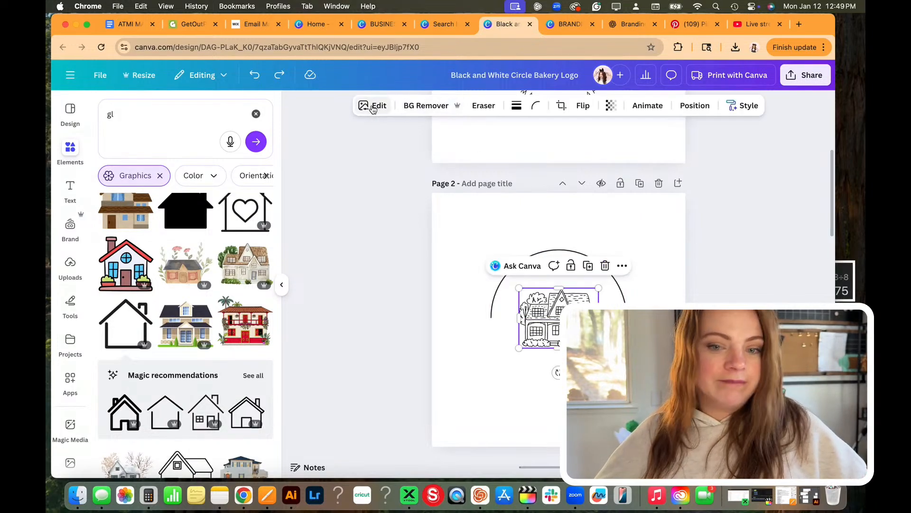
{"action": "left_click", "coordinate": [373, 108]}
{"action": "scroll", "coordinate": [221, 340], "scroll_direction": "down", "scroll_amount": 5}
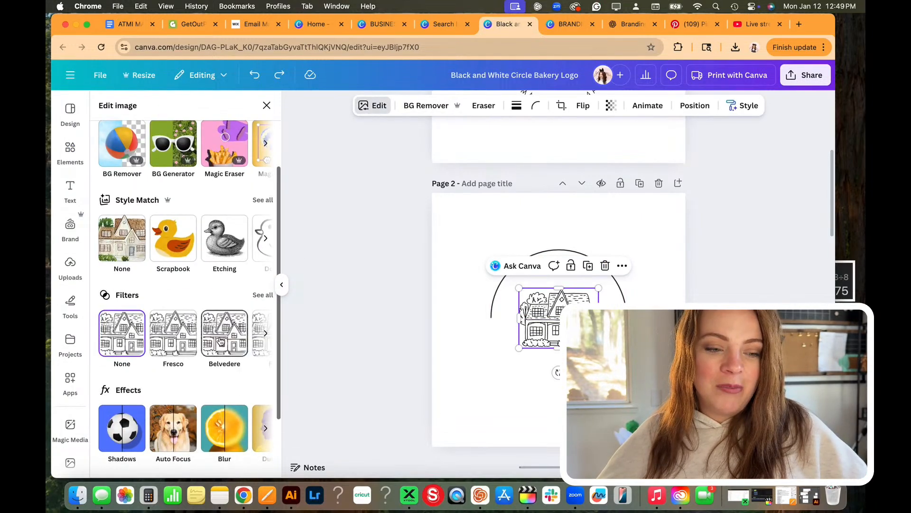
{"action": "scroll", "coordinate": [221, 341], "scroll_direction": "down", "scroll_amount": 3}
{"action": "scroll", "coordinate": [221, 341], "scroll_direction": "up", "scroll_amount": 5}
{"action": "scroll", "coordinate": [427, 297], "scroll_direction": "up", "scroll_amount": 1}
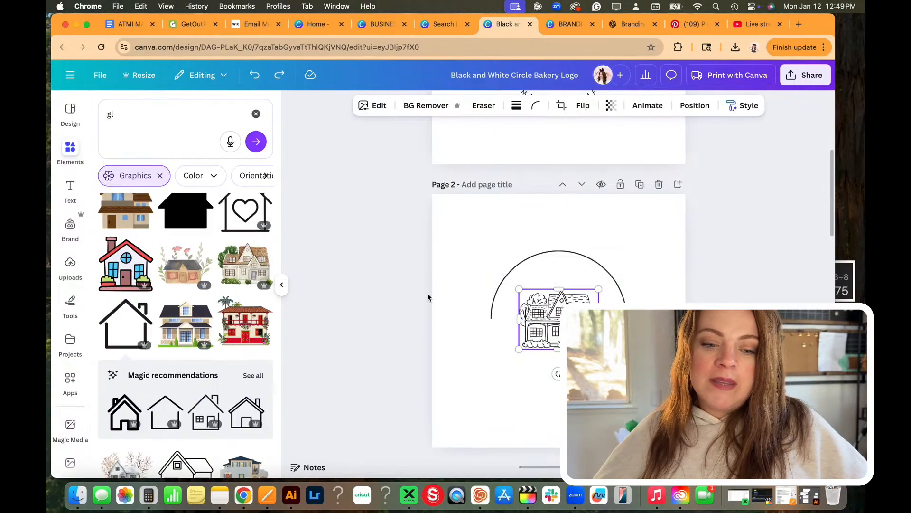
- Download only page 1 with the circular house logo as an SVG file
{"action": "scroll", "coordinate": [428, 297], "scroll_direction": "up", "scroll_amount": 5}
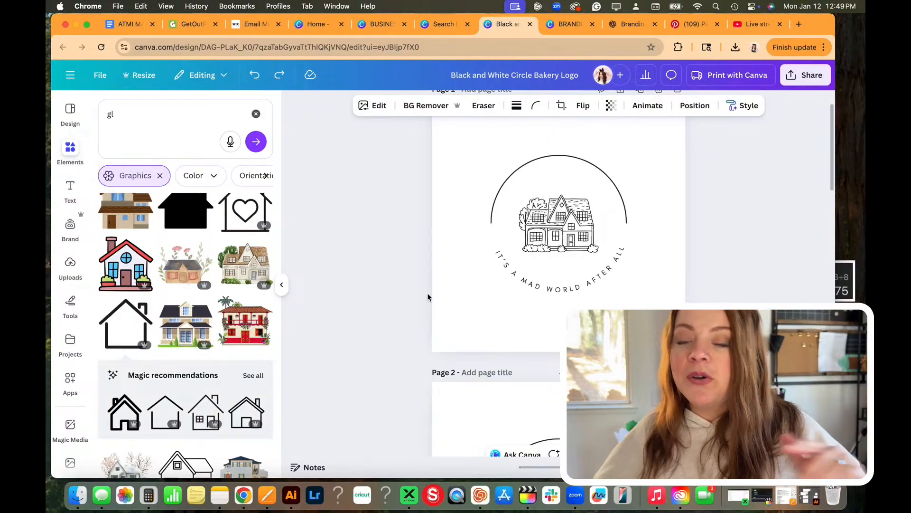
{"action": "scroll", "coordinate": [432, 299], "scroll_direction": "up", "scroll_amount": 2}
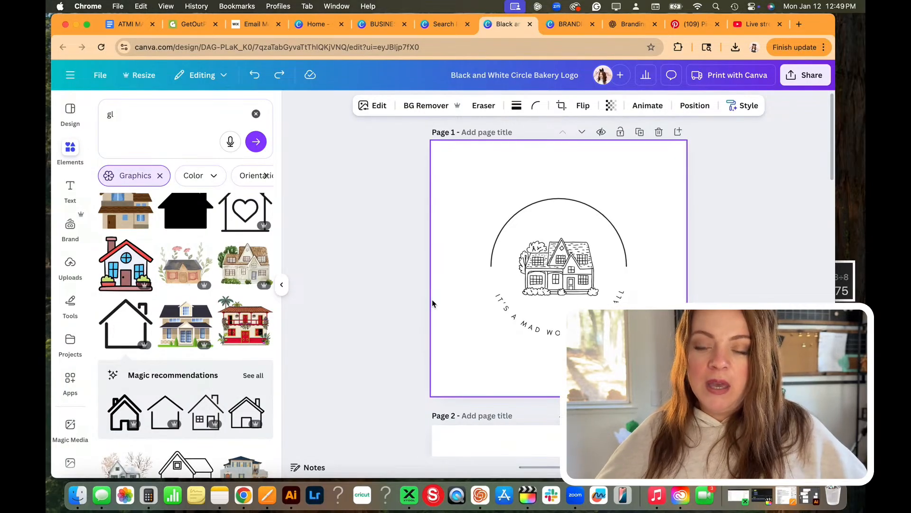
{"action": "left_click", "coordinate": [798, 81]}
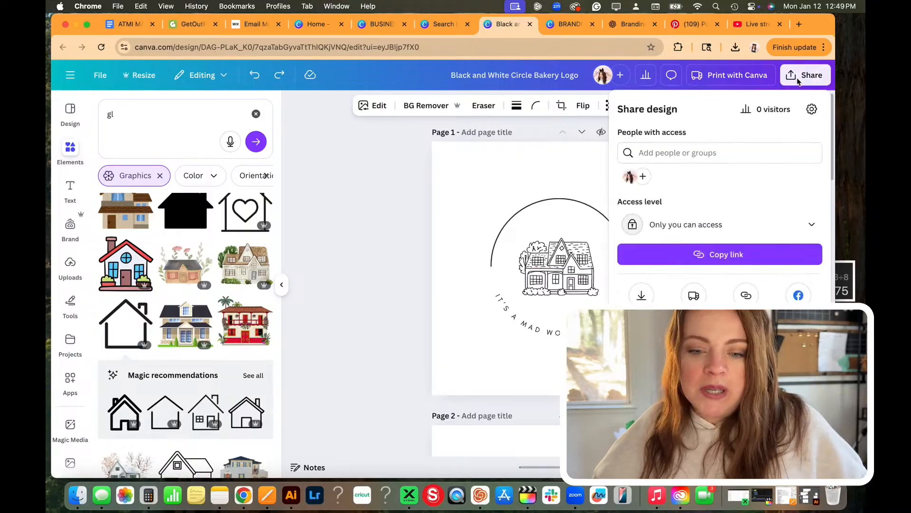
{"action": "left_click", "coordinate": [640, 295]}
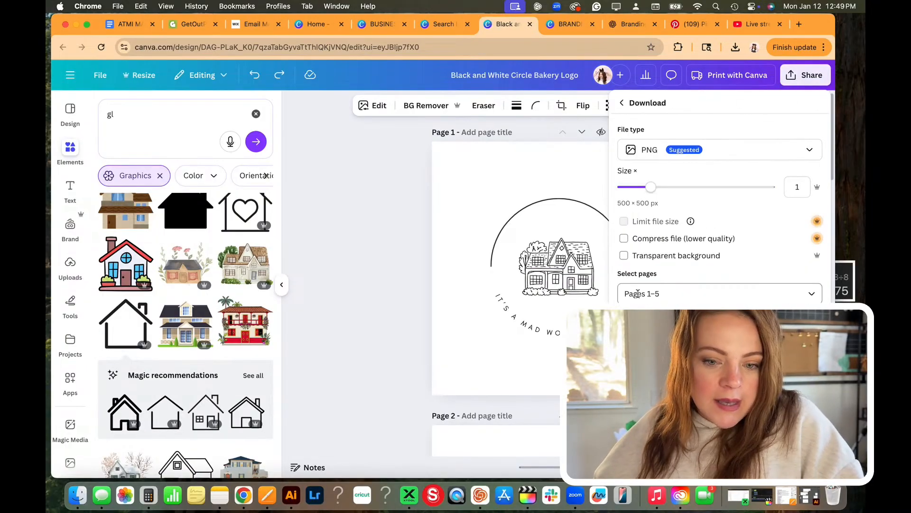
{"action": "left_click", "coordinate": [684, 150]}
{"action": "left_click", "coordinate": [658, 301]}
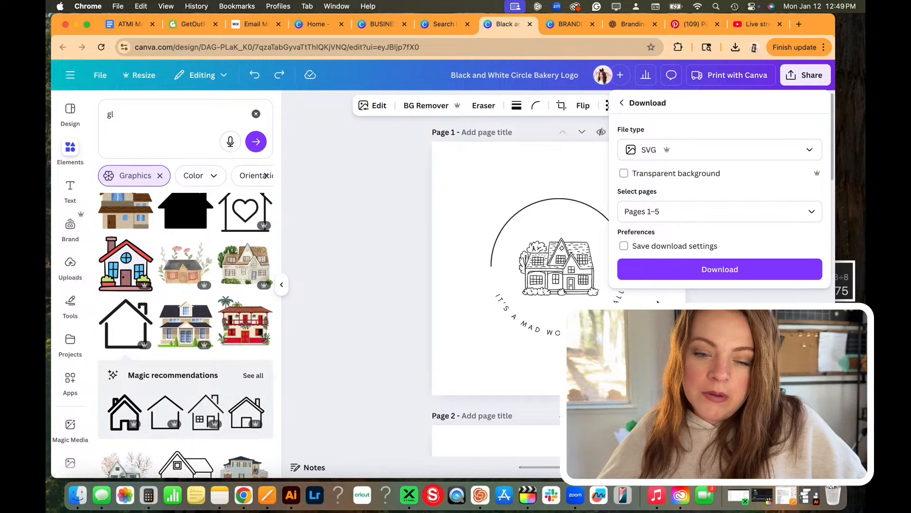
{"action": "left_click", "coordinate": [681, 214]}
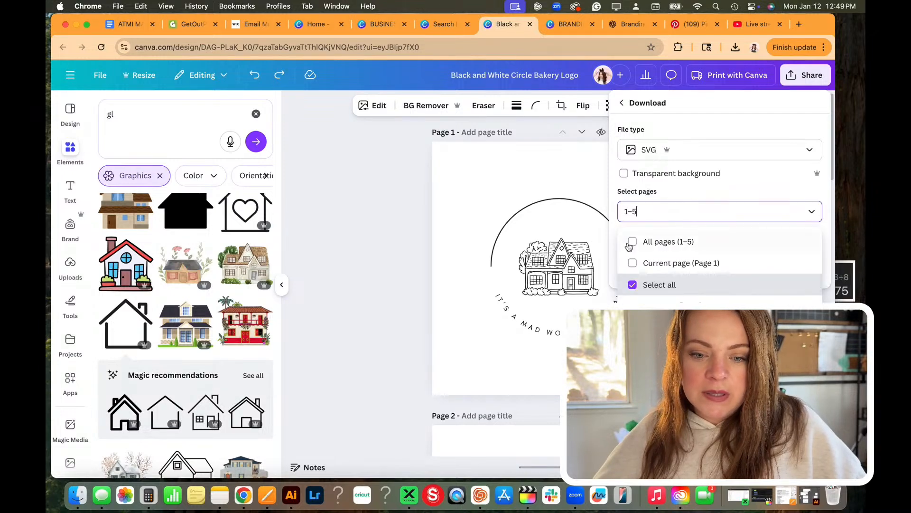
{"action": "left_click", "coordinate": [639, 286]}
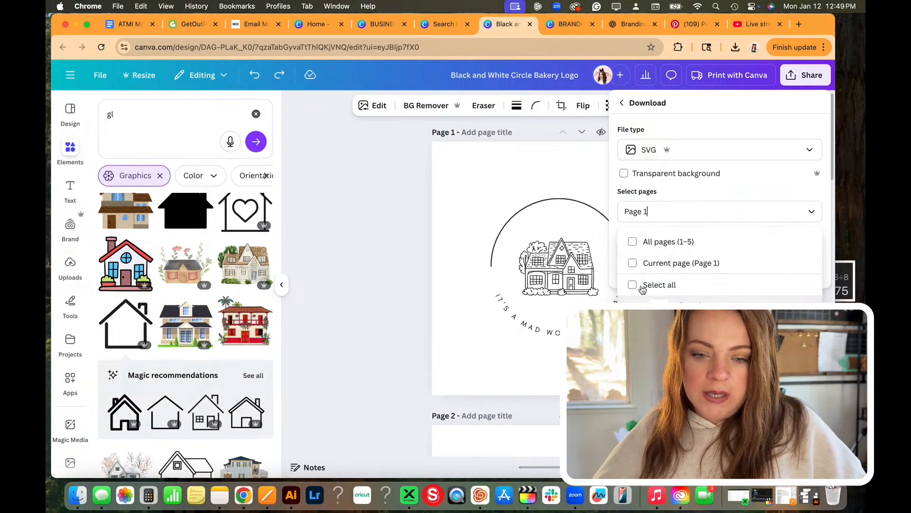
{"action": "left_click", "coordinate": [645, 212]}
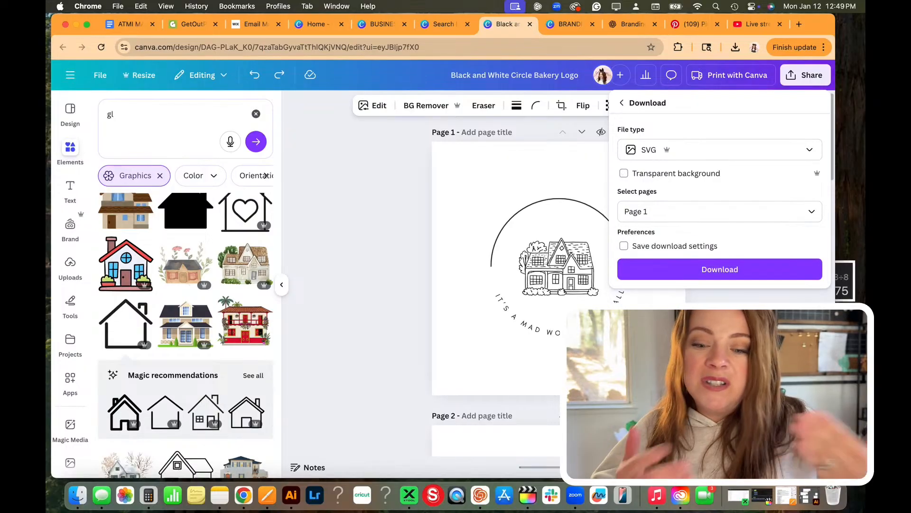
{"action": "left_click", "coordinate": [708, 269]}
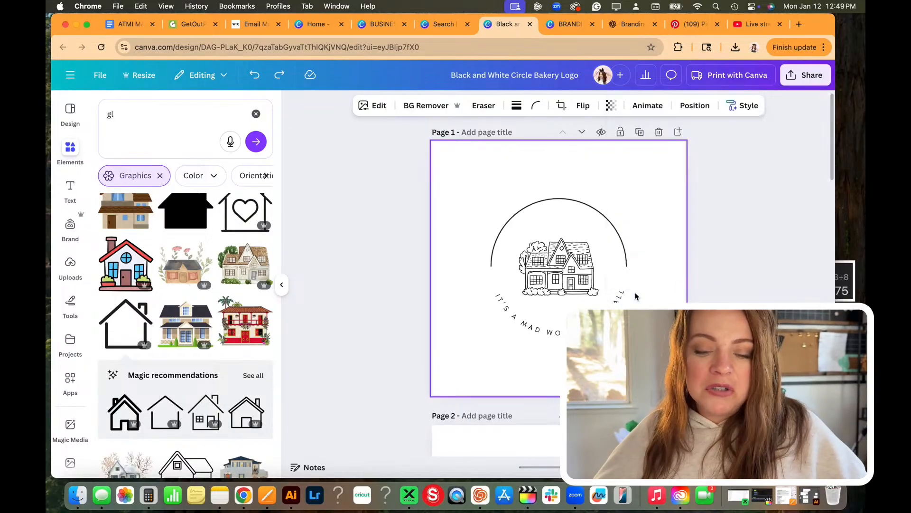
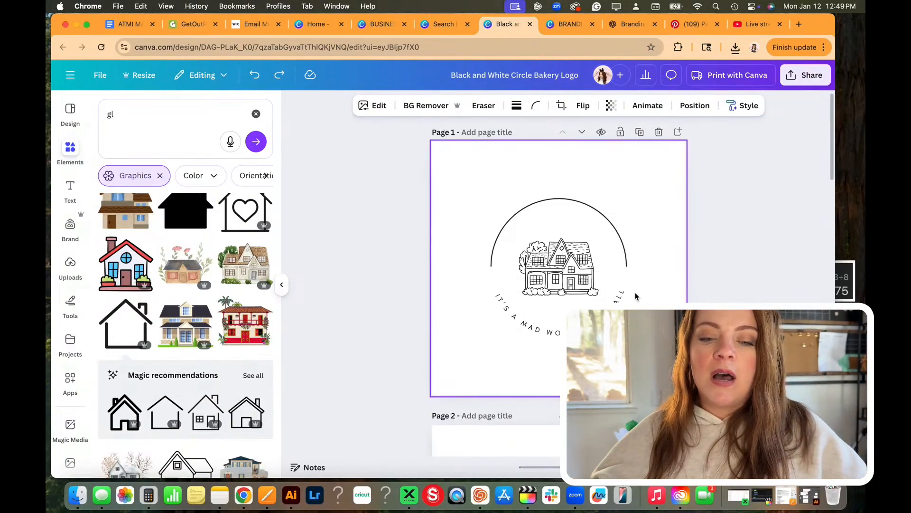
{"action": "scroll", "coordinate": [635, 296], "scroll_direction": "down", "scroll_amount": 1}
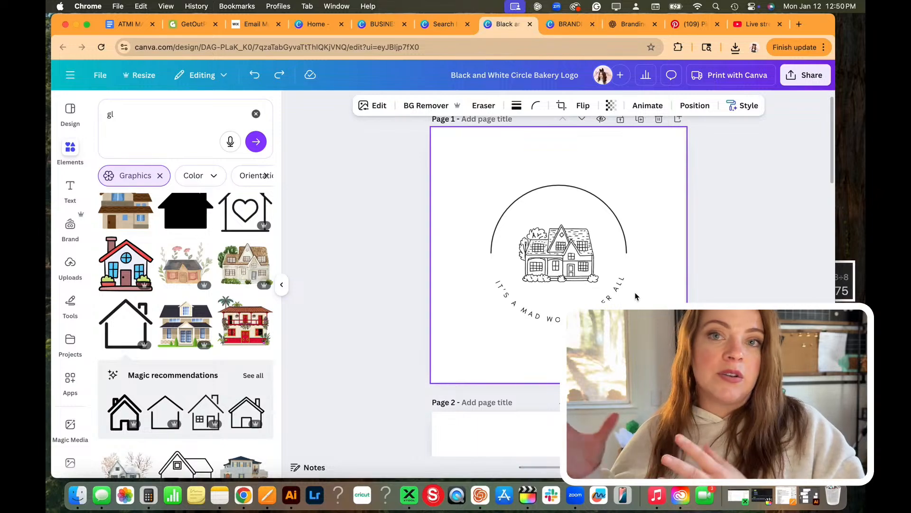
{"action": "scroll", "coordinate": [635, 296], "scroll_direction": "up", "scroll_amount": 1}
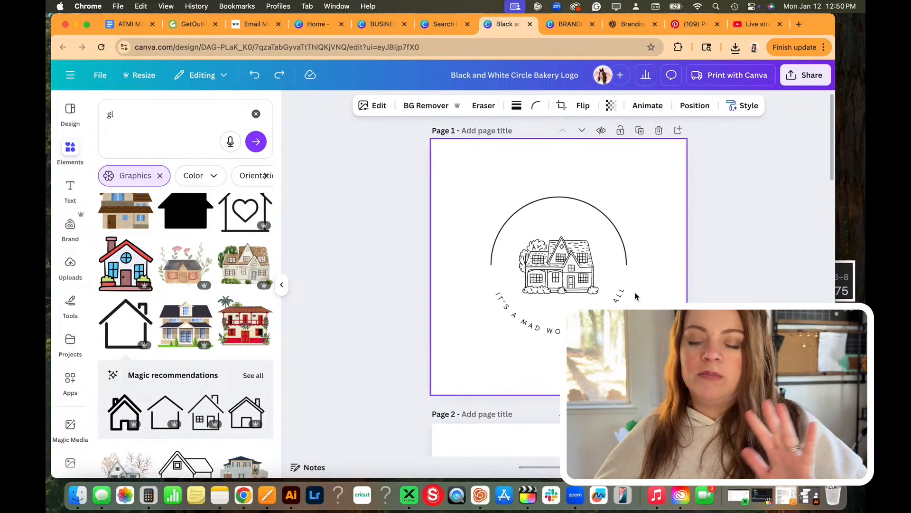
{"action": "scroll", "coordinate": [636, 296], "scroll_direction": "down", "scroll_amount": 5}
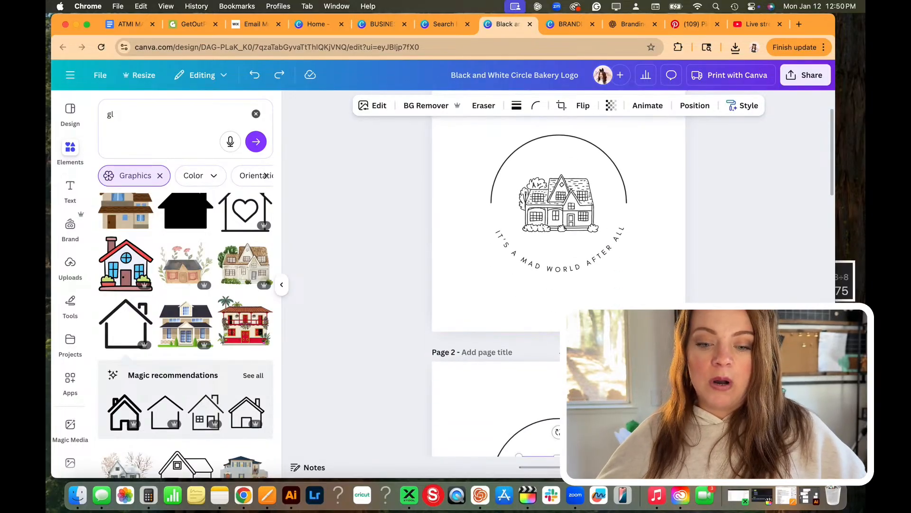
{"action": "scroll", "coordinate": [371, 350], "scroll_direction": "down", "scroll_amount": 3}
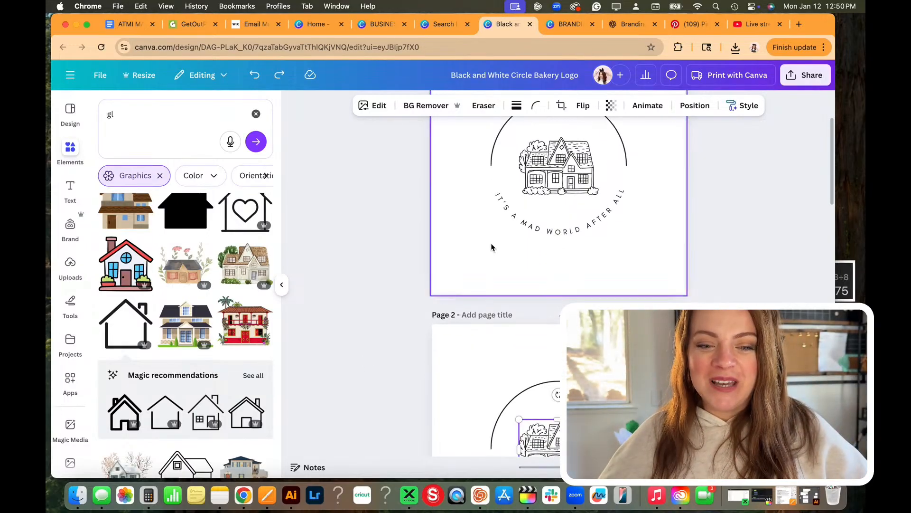
- Duplicate page 1 and delete all elements from the copy to leave a blank page 2
{"action": "scroll", "coordinate": [427, 275], "scroll_direction": "up", "scroll_amount": 5}
{"action": "scroll", "coordinate": [533, 220], "scroll_direction": "up", "scroll_amount": 2}
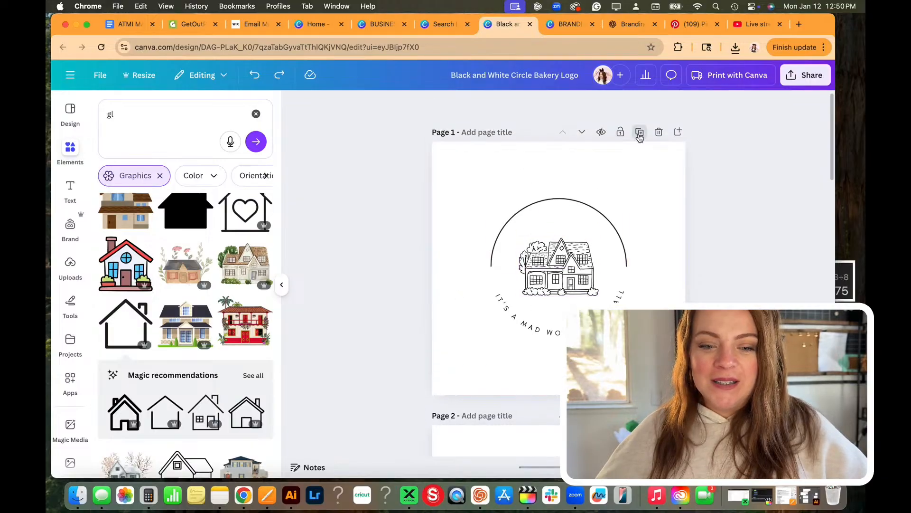
{"action": "left_click", "coordinate": [639, 133]}
{"action": "key", "text": "ctrl+a"}
{"action": "key", "text": "Delete"}
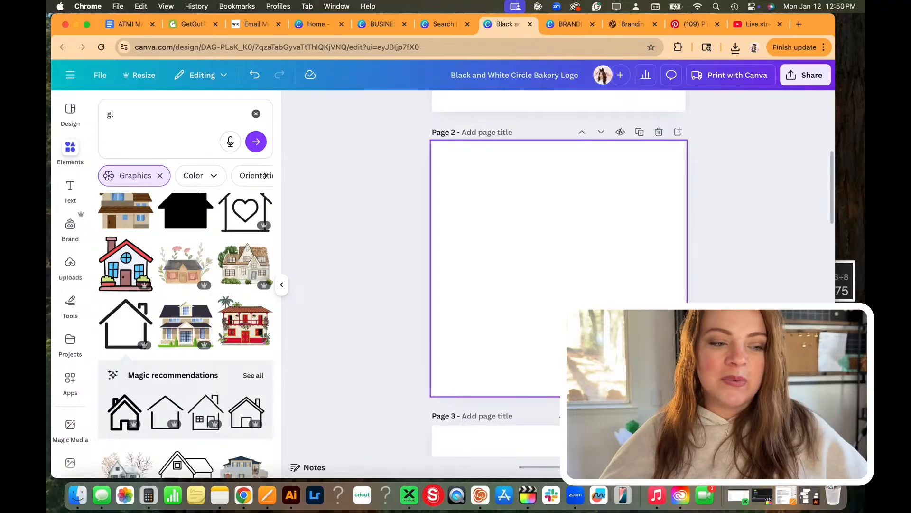
- Switch to Finder and preview the downloaded Black and White Circle Bakery Logo SVG and PNG files
{"action": "left_click", "coordinate": [78, 495]}
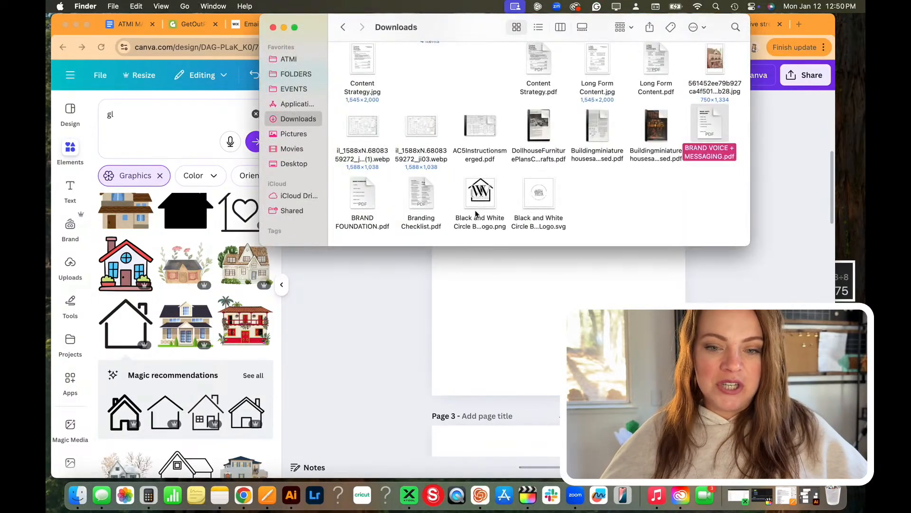
{"action": "left_click", "coordinate": [538, 195]}
{"action": "key", "text": "space"}
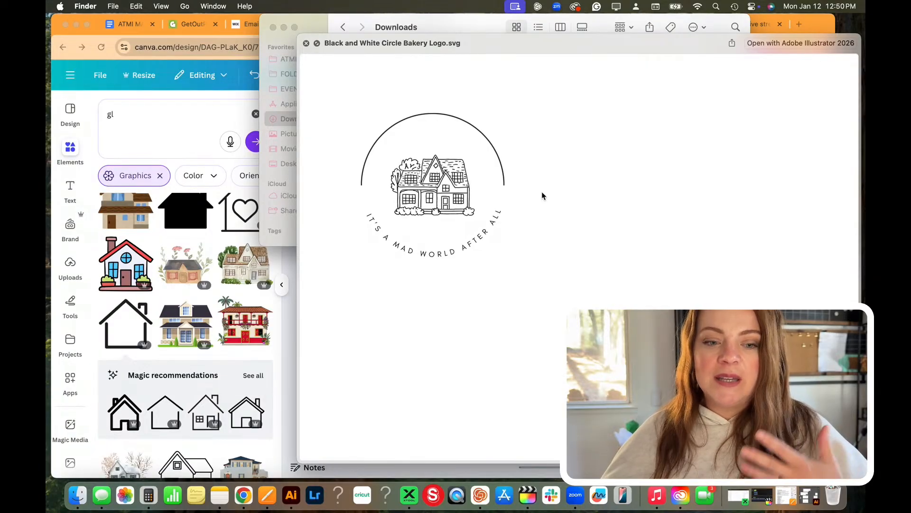
{"action": "key", "text": "space"}
{"action": "left_click", "coordinate": [492, 199]}
{"action": "key", "text": "space"}
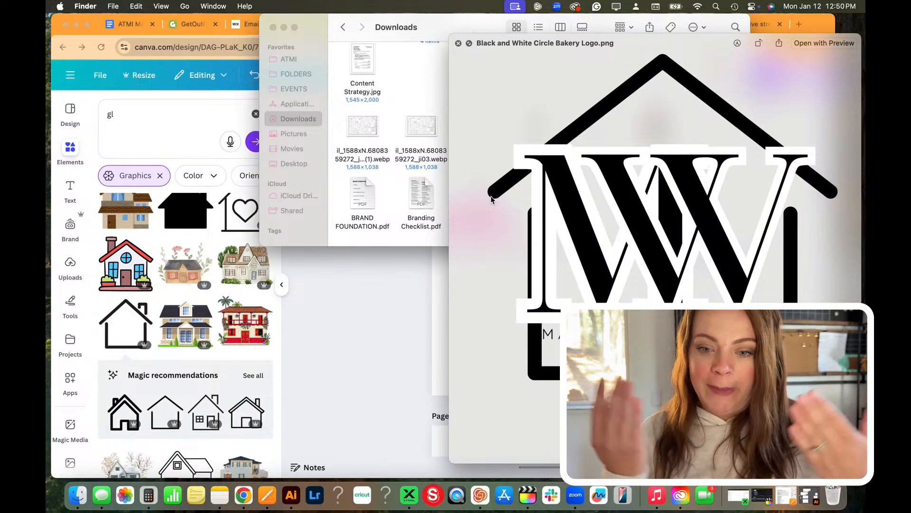
{"action": "key", "text": "space"}
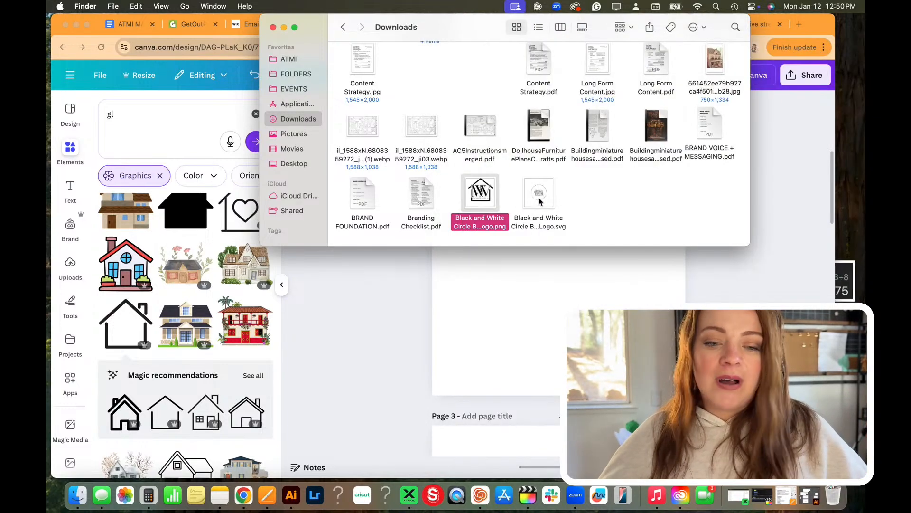
- Upload the Black and White Circle Bakery Logo SVG from Downloads to Canva and place it on the blank page 2
{"action": "left_click_drag", "start_coordinate": [545, 199], "coordinate": [209, 281]}
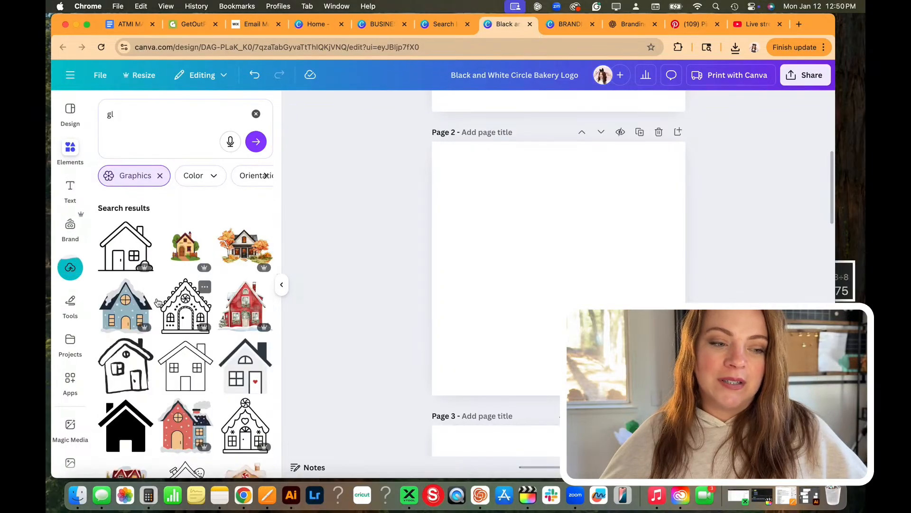
{"action": "left_click", "coordinate": [70, 271]}
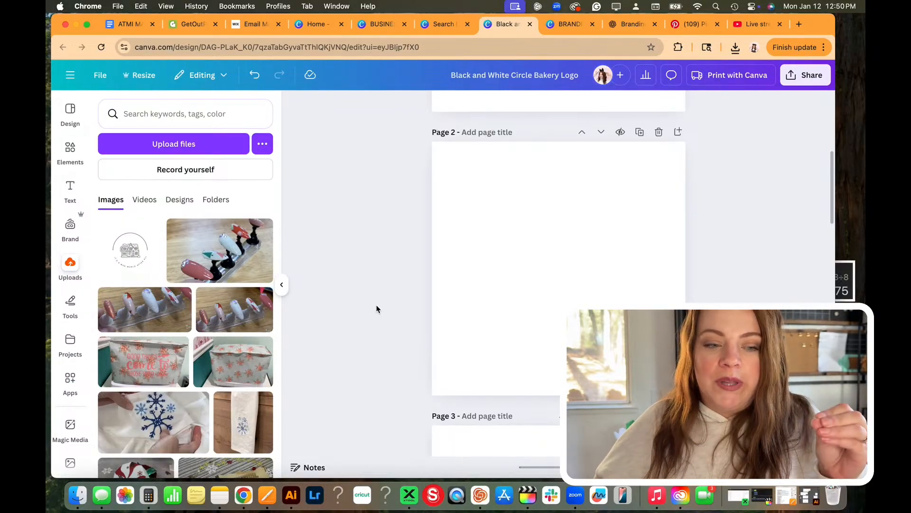
{"action": "scroll", "coordinate": [376, 309], "scroll_direction": "up", "scroll_amount": 5}
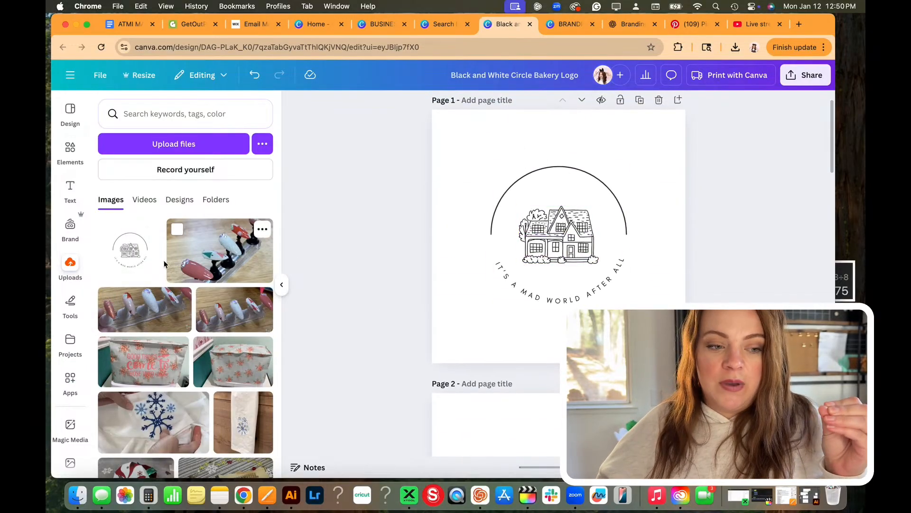
{"action": "scroll", "coordinate": [354, 360], "scroll_direction": "down", "scroll_amount": 6}
{"action": "left_click", "coordinate": [137, 273]}
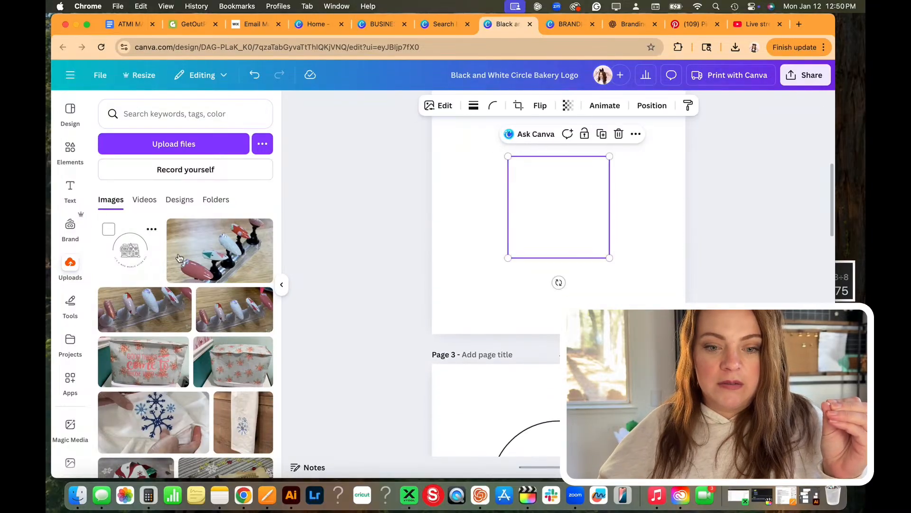
- Enlarge the uploaded SVG logo on page 2 and move it close to the page's center
{"action": "scroll", "coordinate": [488, 234], "scroll_direction": "up", "scroll_amount": 3}
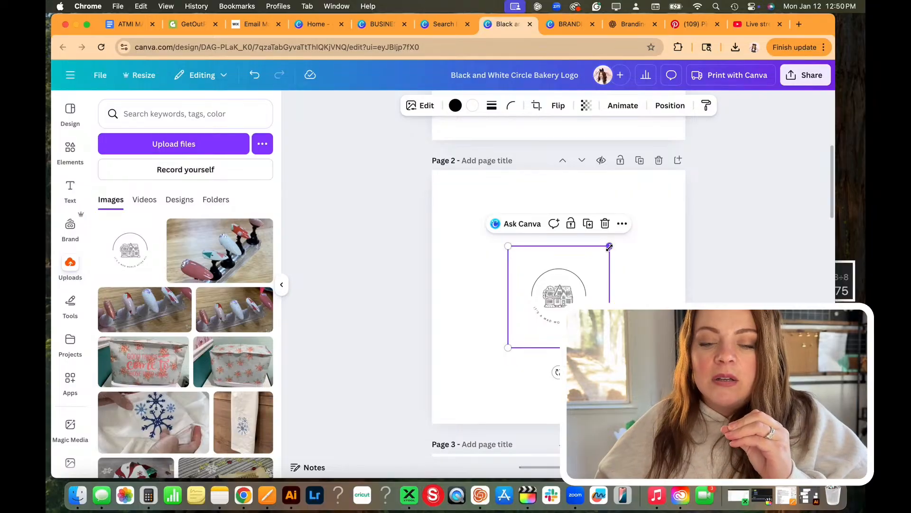
{"action": "left_click_drag", "start_coordinate": [609, 247], "coordinate": [747, 108]}
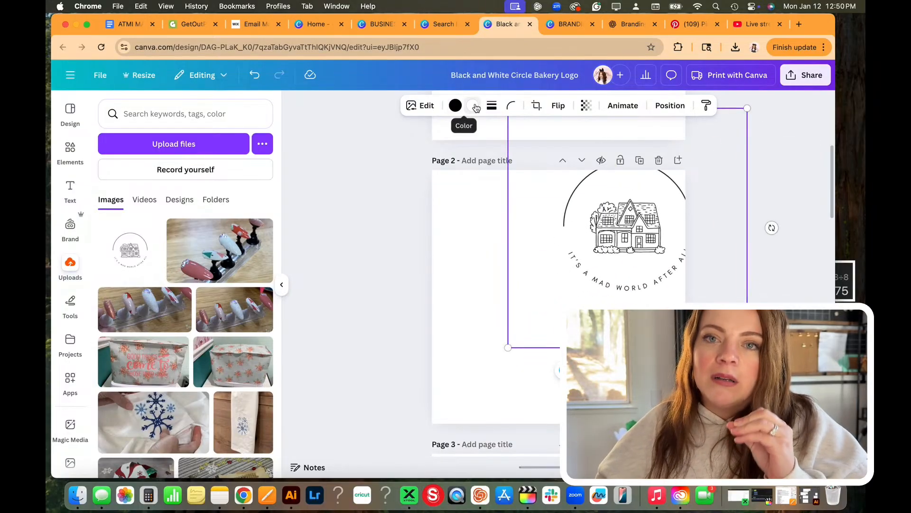
{"action": "left_click_drag", "start_coordinate": [605, 237], "coordinate": [548, 280]}
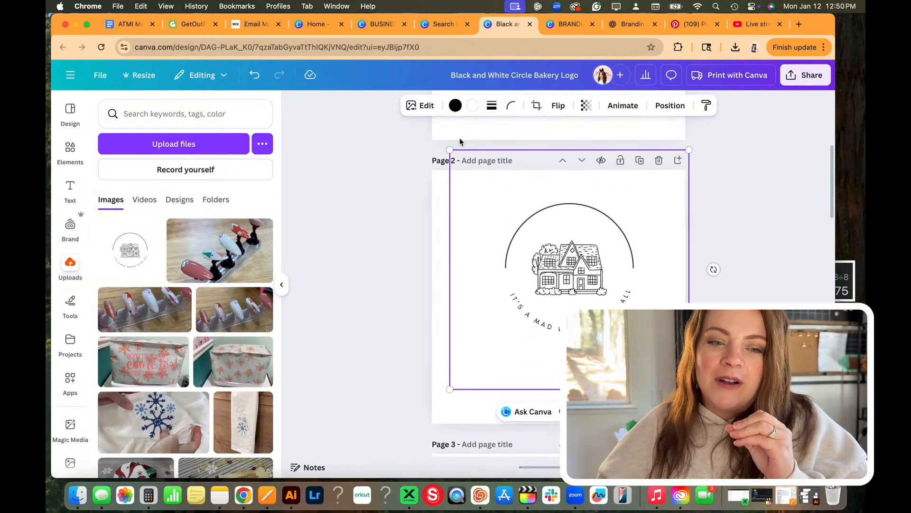
- Recolor the SVG logo's white background light mint green, then enlarge and reposition the logo so it covers all of page 2
{"action": "left_click", "coordinate": [474, 108]}
{"action": "left_click", "coordinate": [239, 255]}
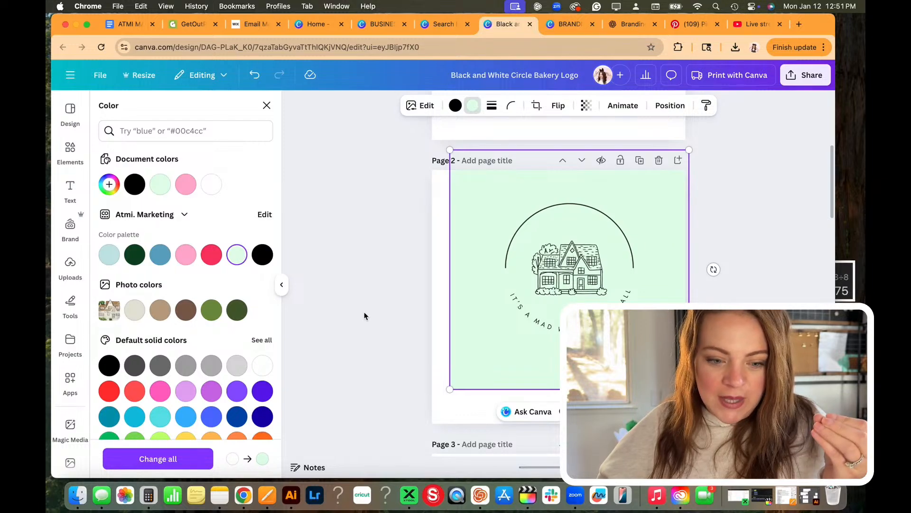
{"action": "left_click_drag", "start_coordinate": [450, 389], "coordinate": [284, 467]}
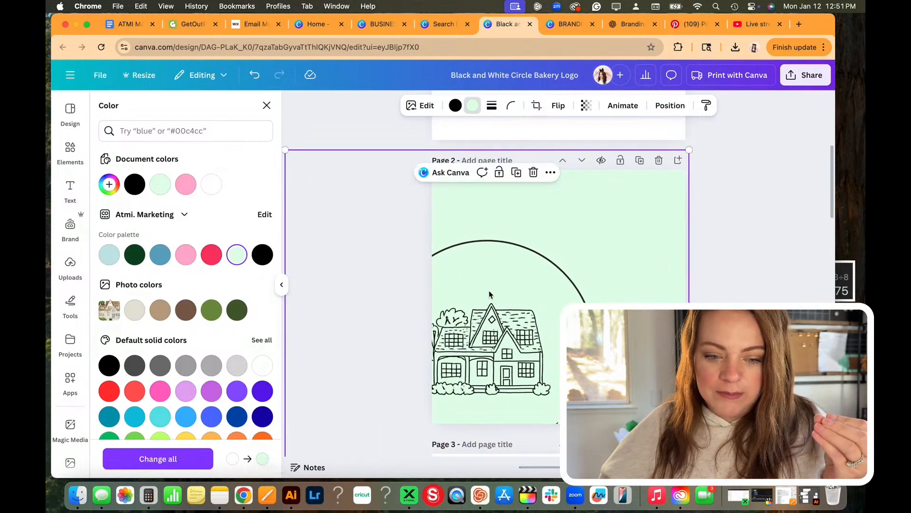
{"action": "left_click_drag", "start_coordinate": [489, 295], "coordinate": [548, 246]}
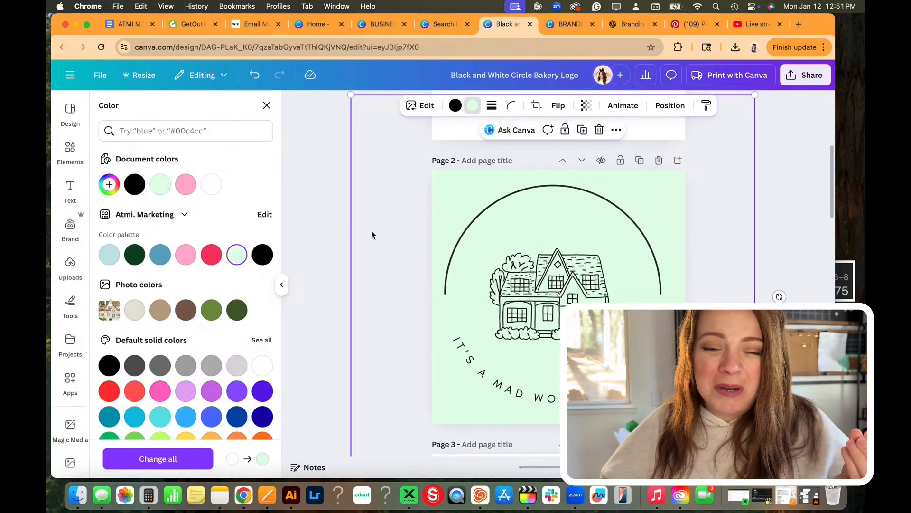
- Set the SVG logo's background color to white, recolor its black color white, and deselect the logo
{"action": "left_click", "coordinate": [217, 185]}
{"action": "left_click", "coordinate": [456, 108]}
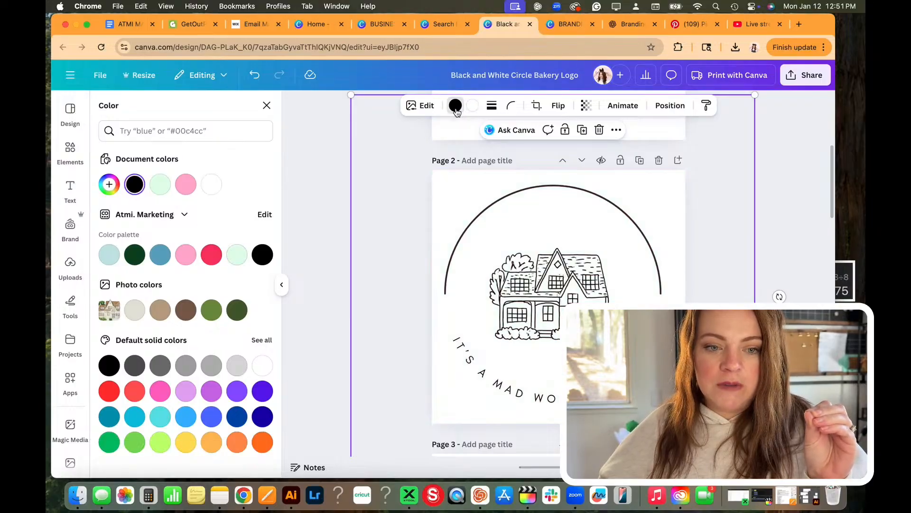
{"action": "left_click", "coordinate": [211, 185]}
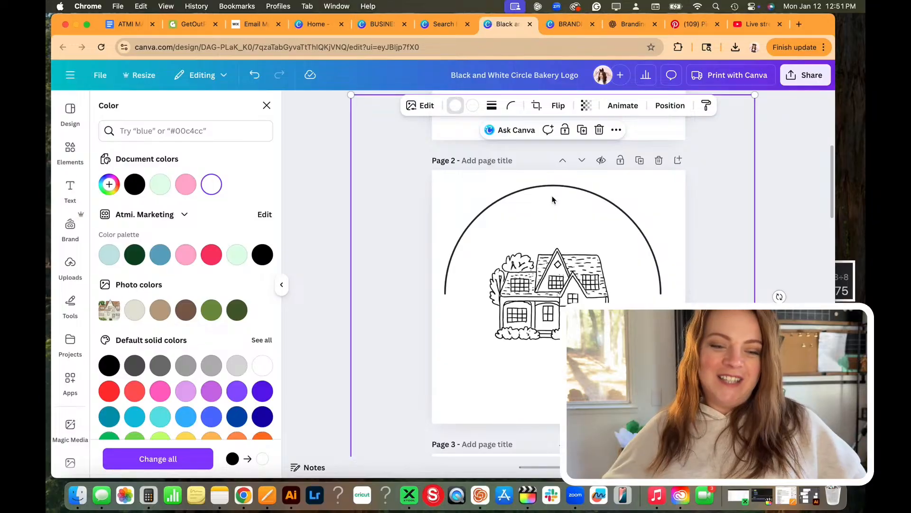
{"action": "left_click", "coordinate": [335, 180]}
{"action": "scroll", "coordinate": [335, 181], "scroll_direction": "up", "scroll_amount": 2}
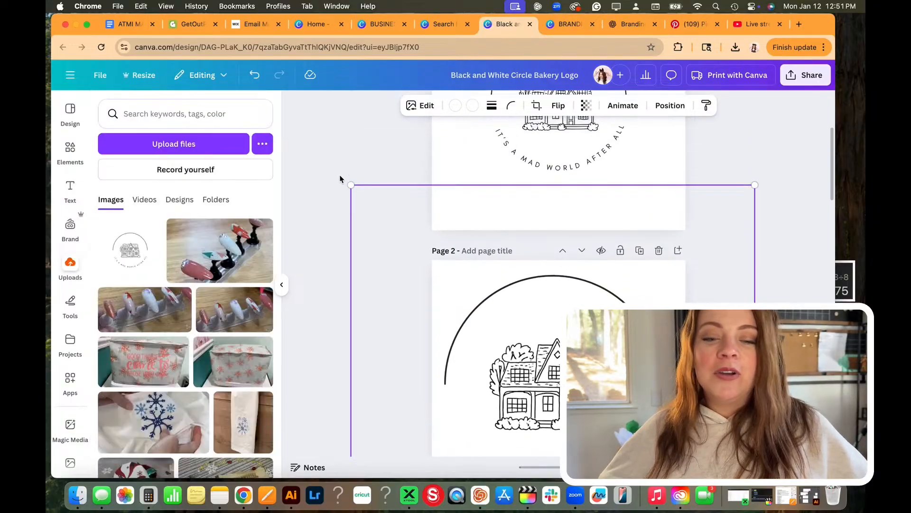
{"action": "left_click", "coordinate": [375, 221]}
{"action": "scroll", "coordinate": [653, 246], "scroll_direction": "up", "scroll_amount": 5}
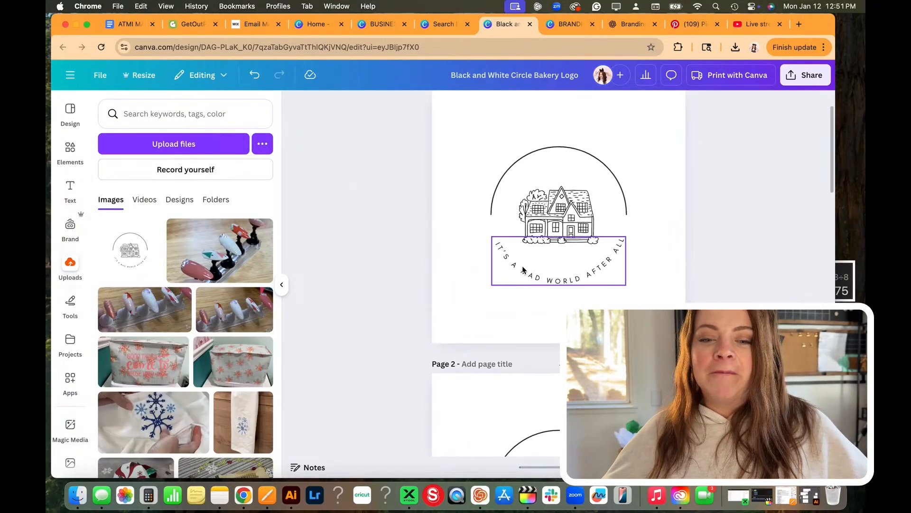